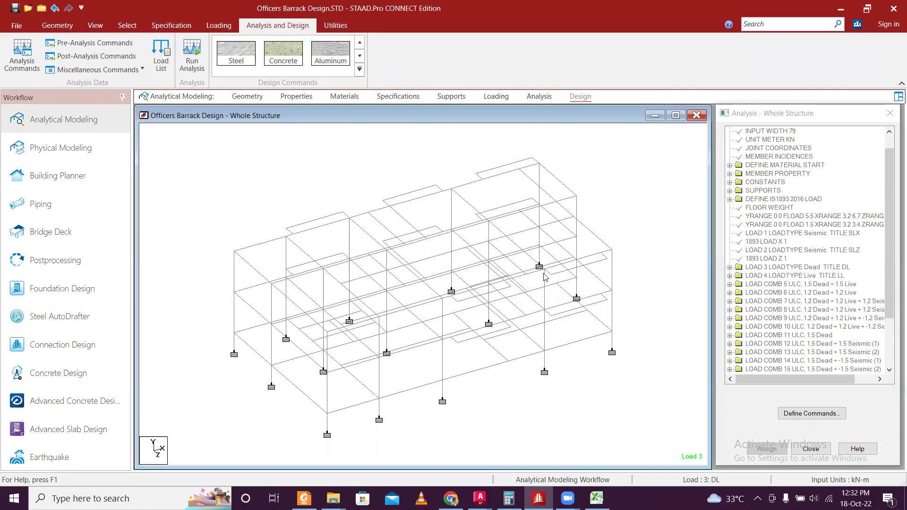
{"action": "scroll", "coordinate": [544, 276], "scroll_direction": "down", "scroll_amount": 2}
{"action": "middle_click_drag", "start_coordinate": [483, 360], "coordinate": [511, 313]}
{"action": "scroll", "coordinate": [516, 308], "scroll_direction": "up", "scroll_amount": 2}
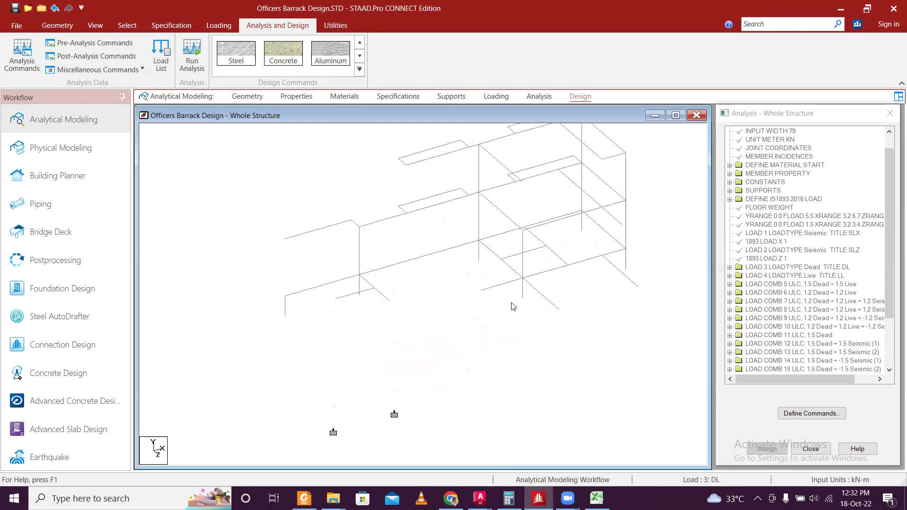
{"action": "scroll", "coordinate": [511, 328], "scroll_direction": "down", "scroll_amount": 1}
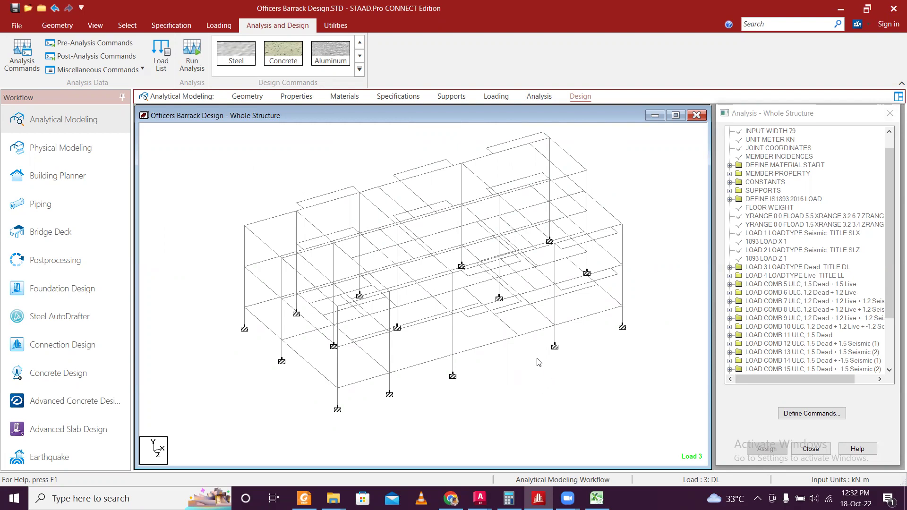
Close STAAD.Pro and launch RCDC with the STAAD Advanced Concrete Design license
{"action": "left_click", "coordinate": [894, 9]}
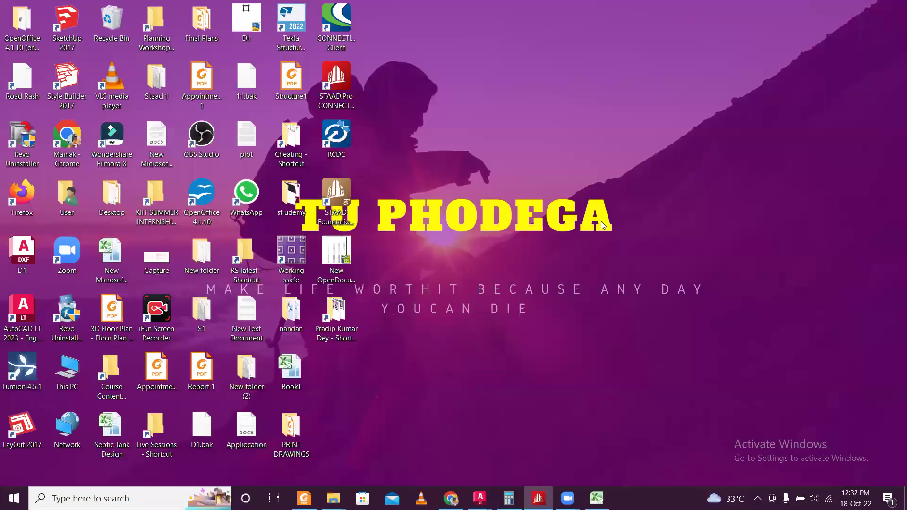
{"action": "right_click", "coordinate": [576, 175]}
{"action": "left_click", "coordinate": [614, 243]}
{"action": "right_click", "coordinate": [620, 250]}
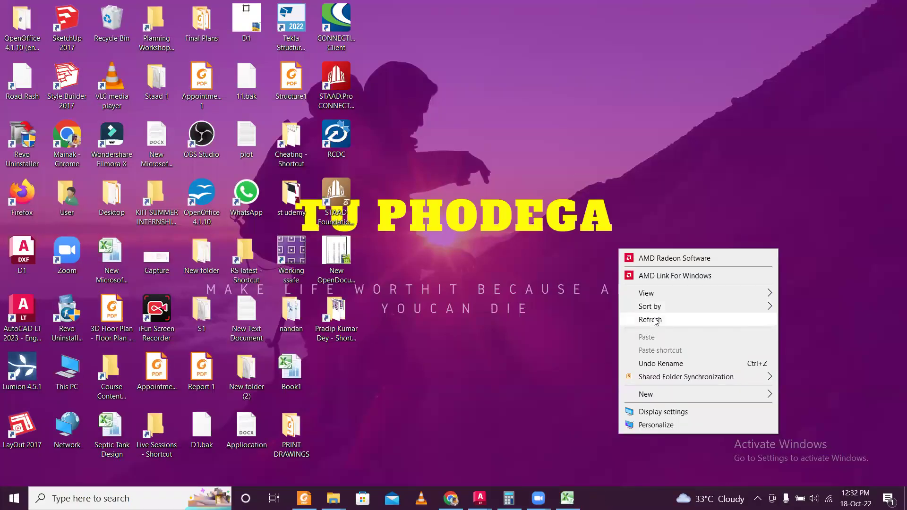
{"action": "left_click", "coordinate": [656, 321]}
{"action": "double_click", "coordinate": [337, 136]}
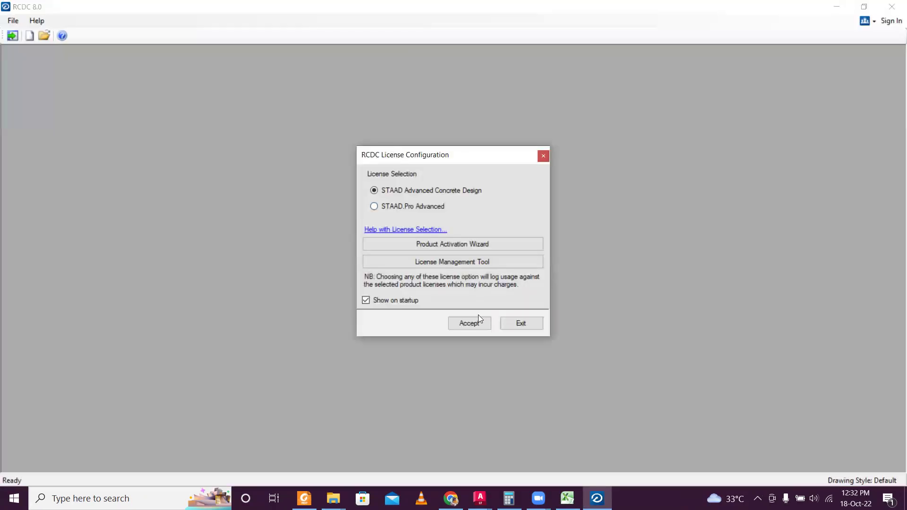
{"action": "left_click", "coordinate": [469, 322]}
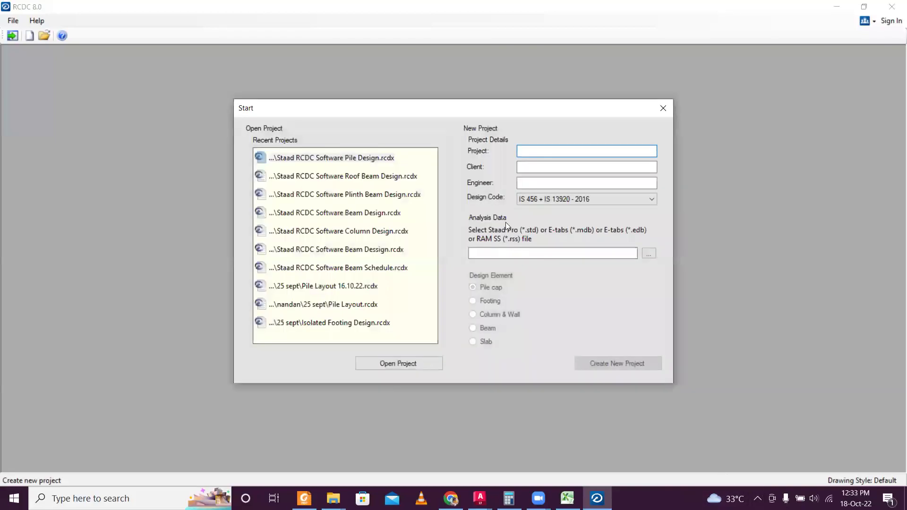
Enter "-" for the new project's project, client and engineer details
{"action": "type", "text": "-"}
{"action": "key", "text": "Tab"}
{"action": "type", "text": "-"}
{"action": "key", "text": "Tab"}
{"action": "type", "text": "-"}
Load the Officers Barrack Design STAAD file from the Officer Barrack\officers barrak staad file folder as the analysis data
{"action": "left_click", "coordinate": [652, 256]}
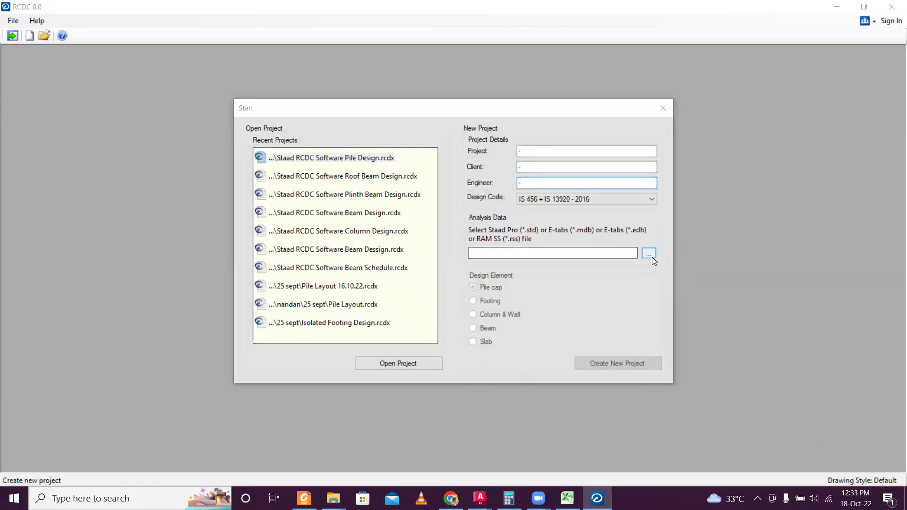
{"action": "left_click", "coordinate": [365, 147]}
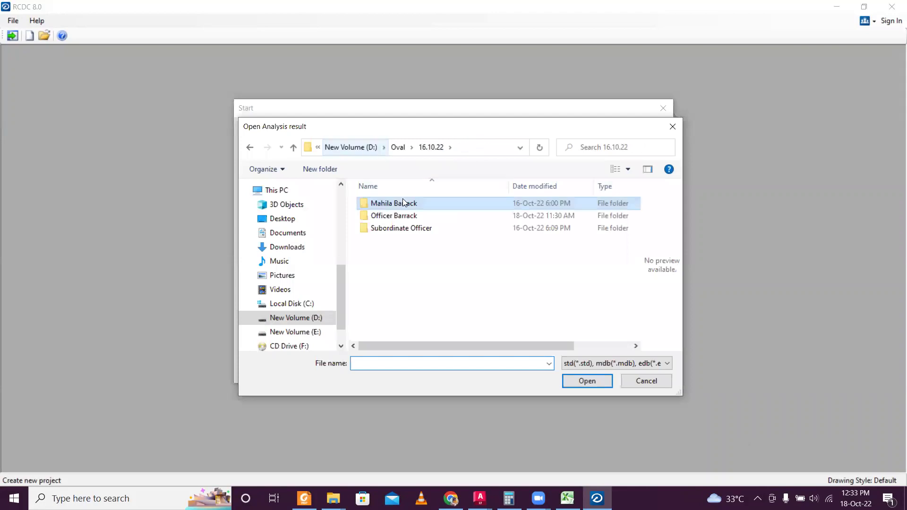
{"action": "double_click", "coordinate": [406, 216]}
{"action": "double_click", "coordinate": [411, 203]}
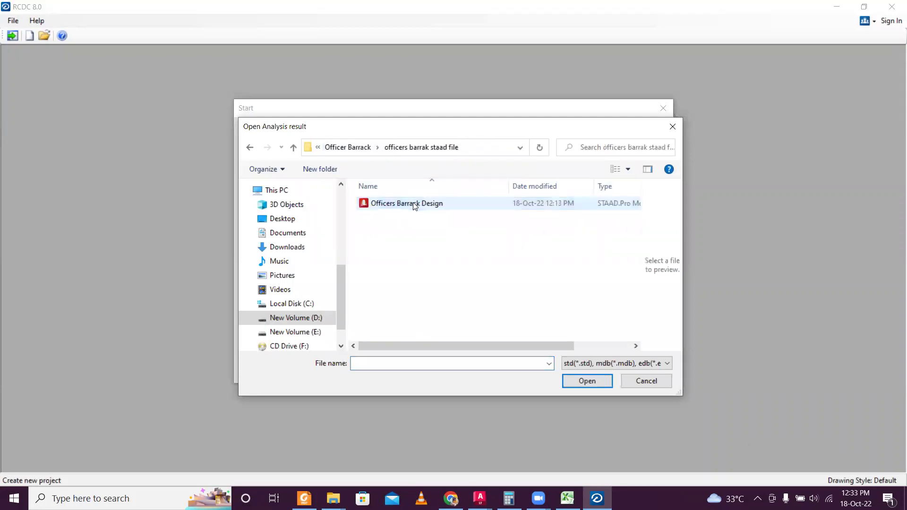
{"action": "left_click", "coordinate": [413, 203]}
{"action": "left_click", "coordinate": [587, 381]}
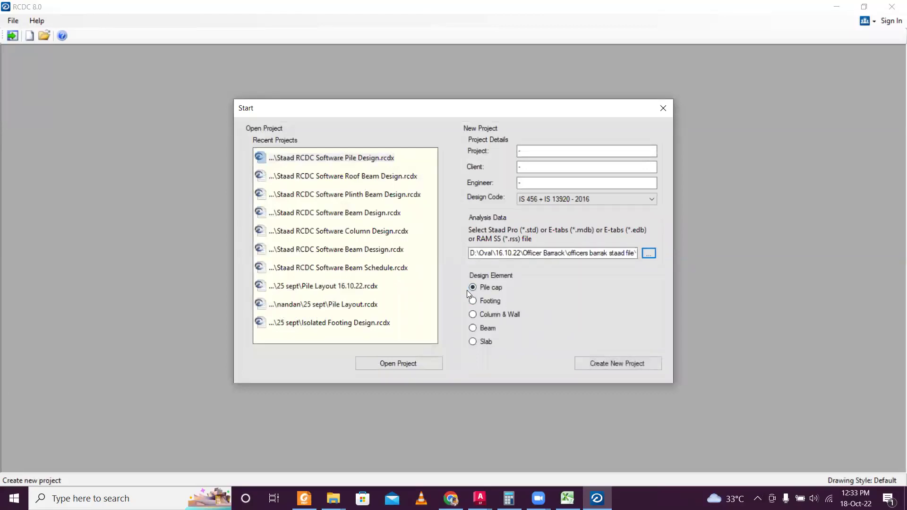
Create the new project with Column & Wall as the design element
{"action": "left_click", "coordinate": [489, 315]}
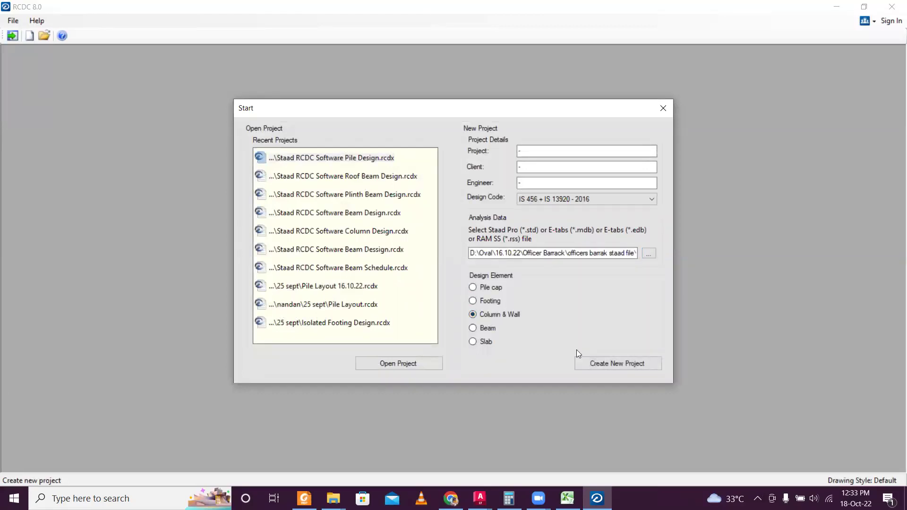
{"action": "left_click", "coordinate": [621, 365]}
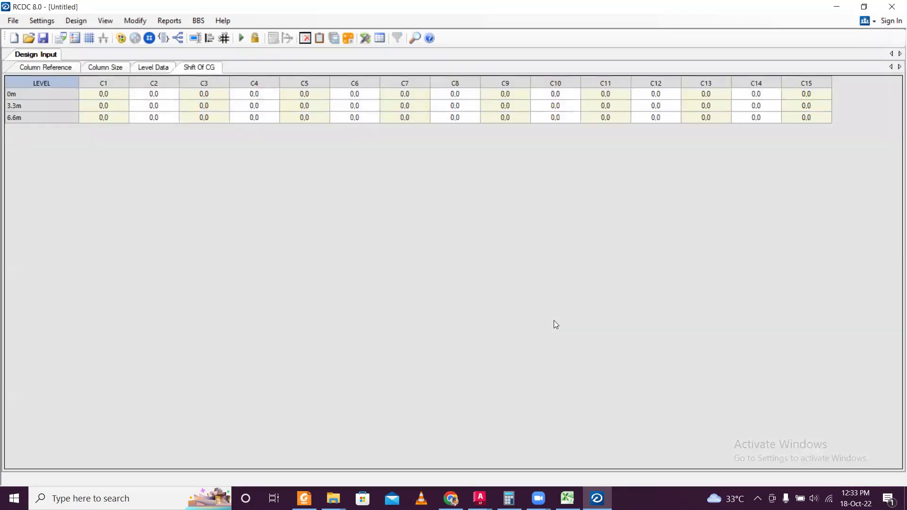
{"action": "scroll", "coordinate": [681, 198], "scroll_direction": "down", "scroll_amount": 3}
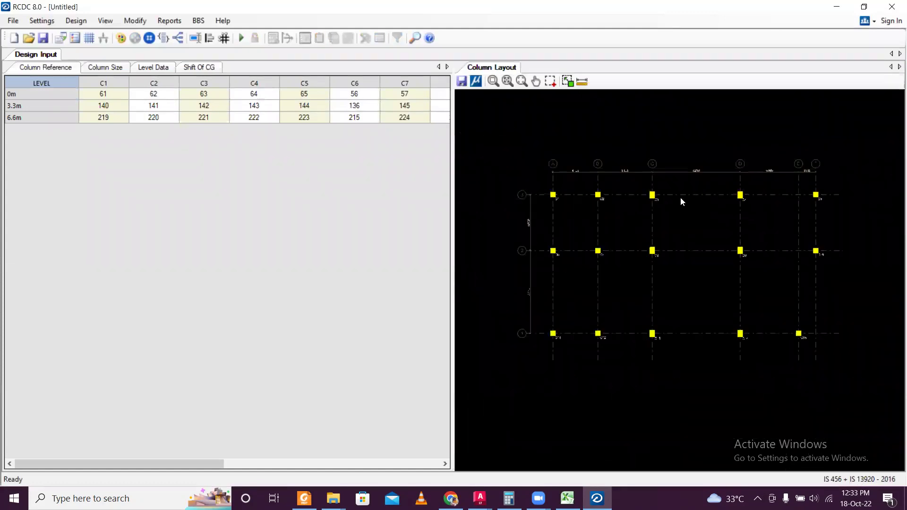
Enable Ductile Design and Consider Beam Shear in the design settings
{"action": "left_click", "coordinate": [41, 21]}
{"action": "left_click", "coordinate": [62, 40]}
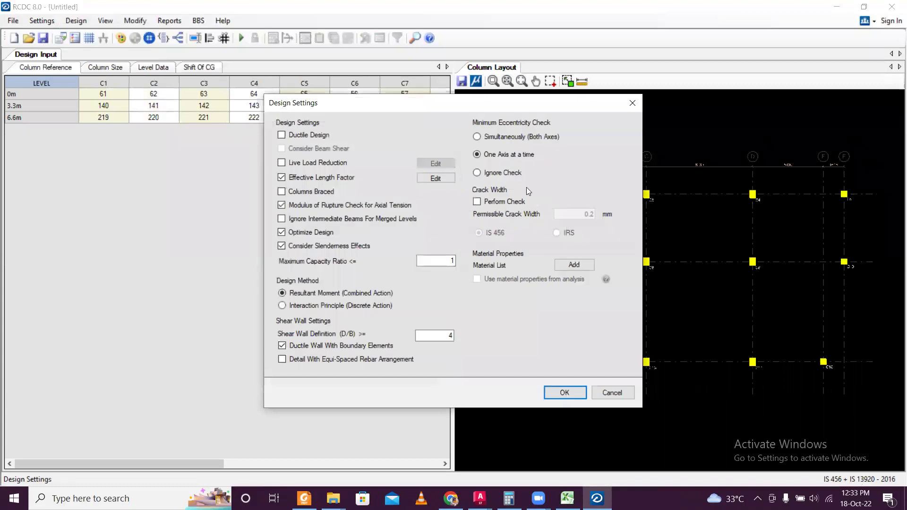
{"action": "left_click", "coordinate": [289, 136]}
{"action": "left_click", "coordinate": [326, 149]}
{"action": "left_click", "coordinate": [558, 393]}
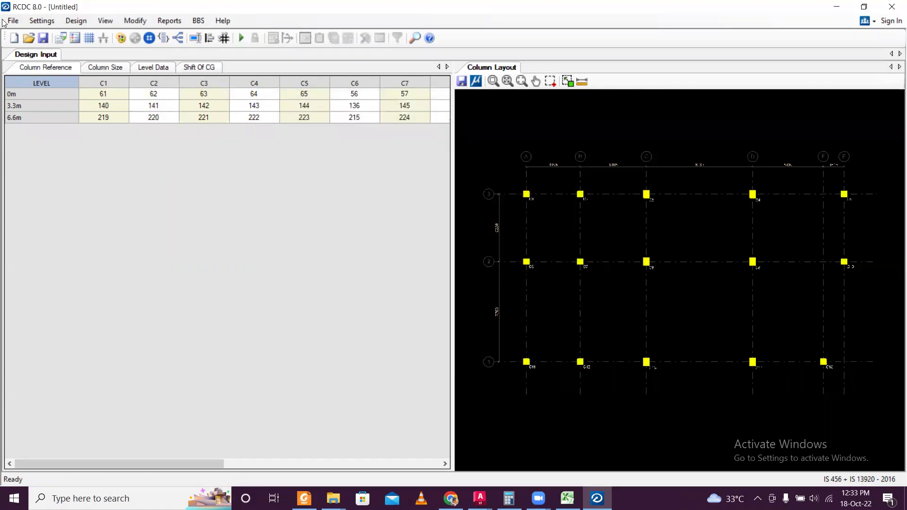
Set the maximum column rebar diameter to 25 in the reinforcement settings
{"action": "left_click", "coordinate": [42, 21]}
{"action": "left_click", "coordinate": [53, 51]}
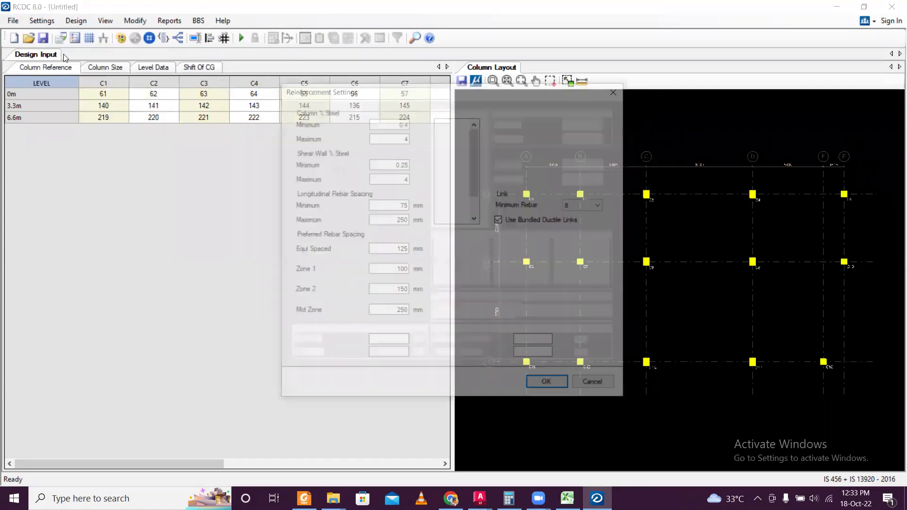
{"action": "left_click", "coordinate": [582, 137]}
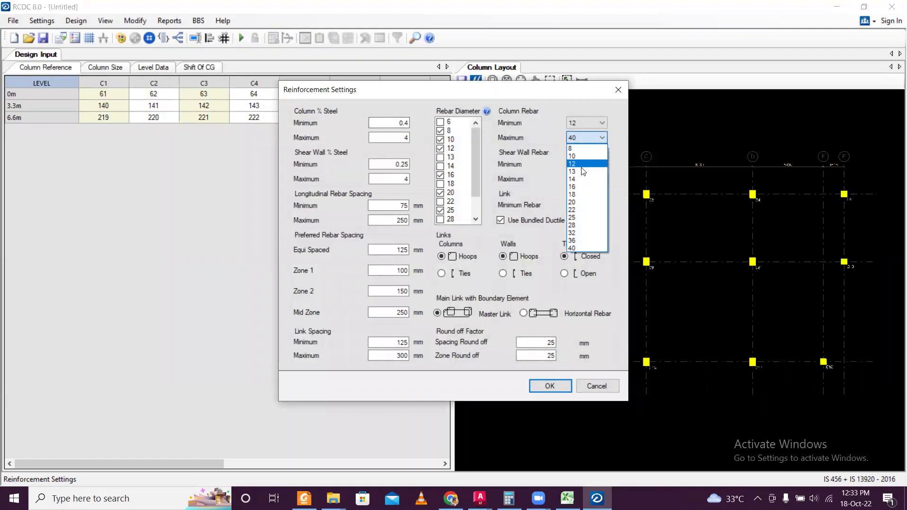
{"action": "left_click", "coordinate": [587, 217]}
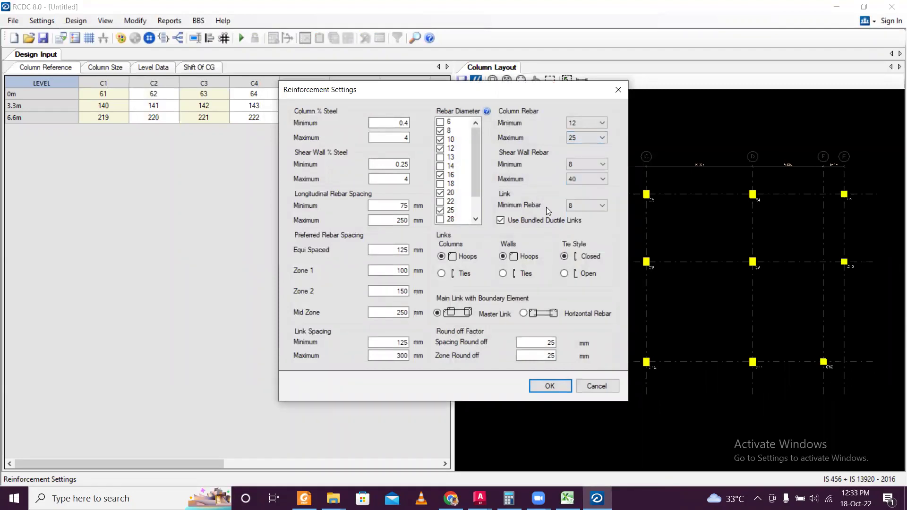
{"action": "left_click", "coordinate": [551, 387]}
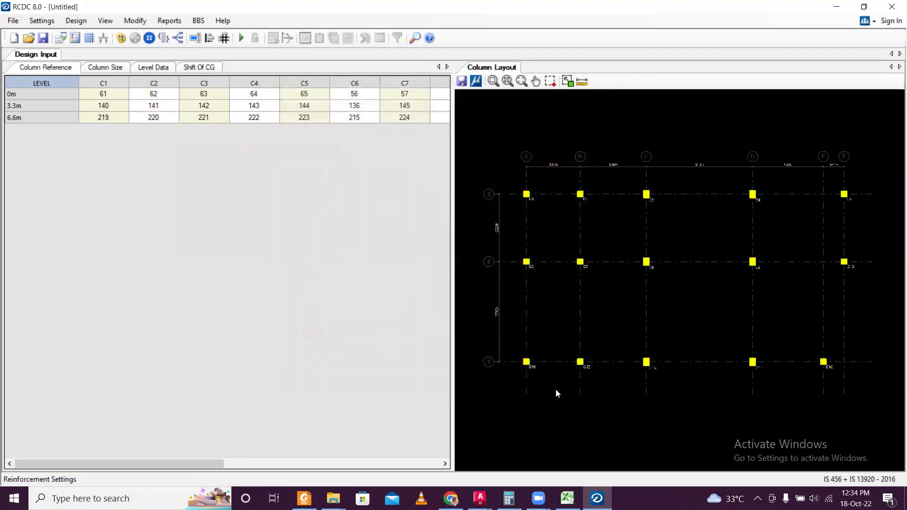
Assign the Earthquake X type to LOAD 1: SLX and Earthquake Z to LOAD 2: SLZ in the basic load cases
{"action": "left_click", "coordinate": [41, 20]}
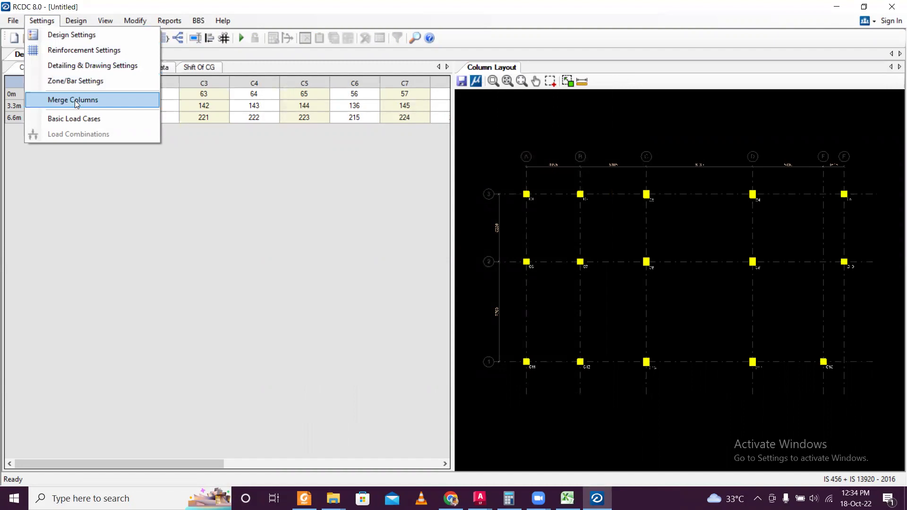
{"action": "left_click", "coordinate": [83, 119]}
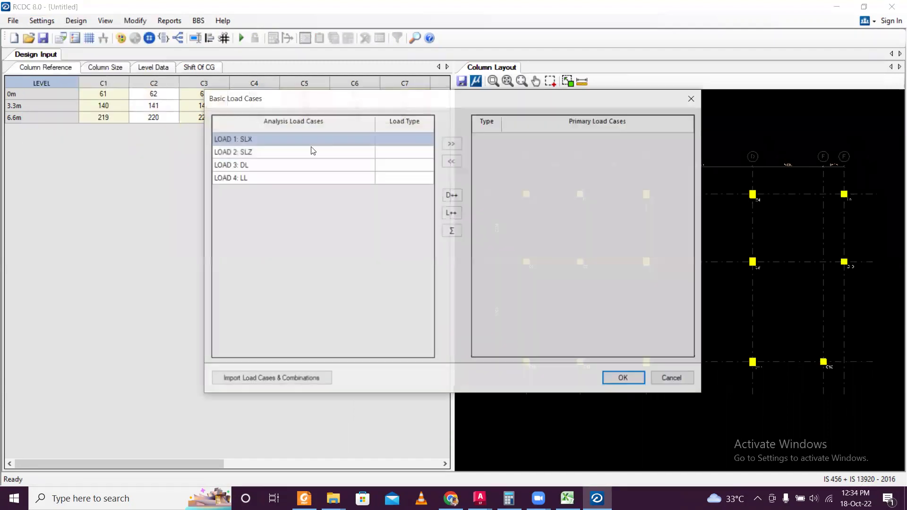
{"action": "left_click", "coordinate": [402, 149]}
{"action": "left_click", "coordinate": [423, 139]}
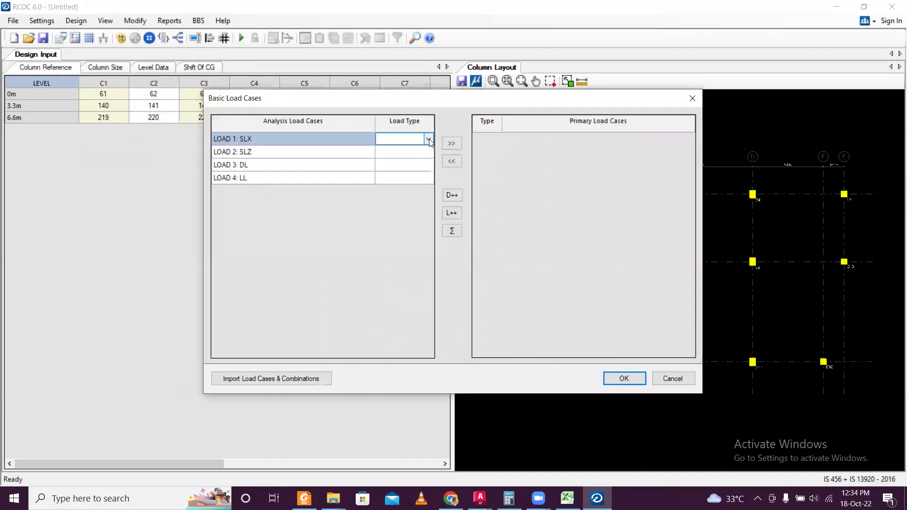
{"action": "left_click", "coordinate": [429, 139]}
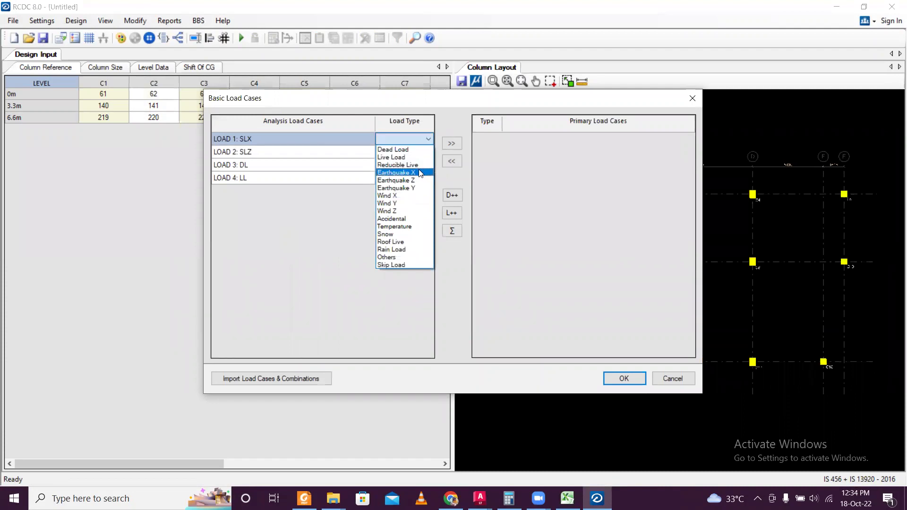
{"action": "left_click", "coordinate": [416, 173]}
{"action": "left_click", "coordinate": [429, 152]}
{"action": "left_click", "coordinate": [428, 153]}
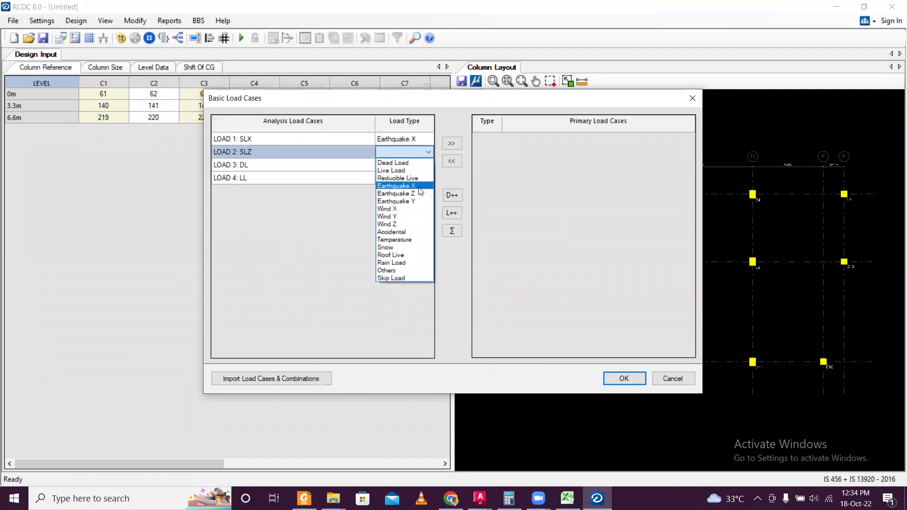
{"action": "left_click", "coordinate": [420, 194]}
Assign the Dead Load type to LOAD 3: DL and Live Load to LOAD 4: LL
{"action": "left_click", "coordinate": [423, 166]}
{"action": "left_click", "coordinate": [429, 165]}
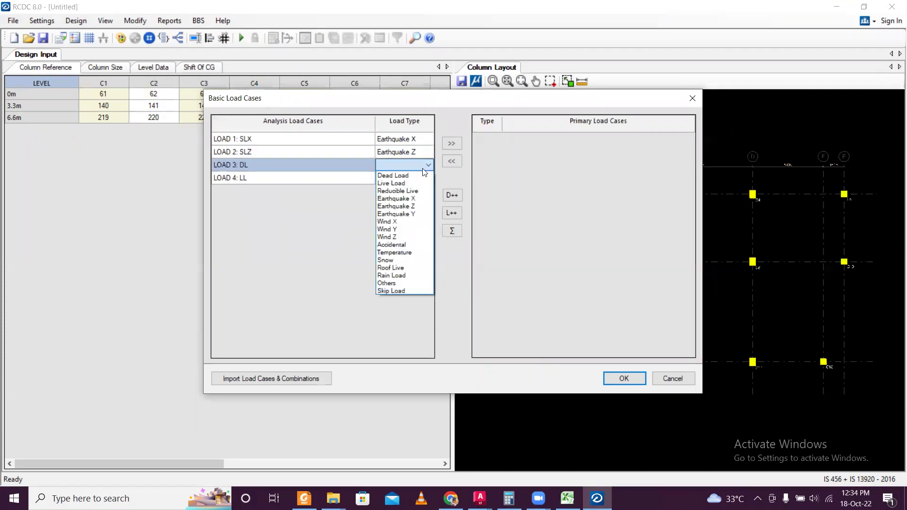
{"action": "left_click", "coordinate": [415, 176]}
{"action": "left_click", "coordinate": [427, 181]}
{"action": "left_click", "coordinate": [427, 181]}
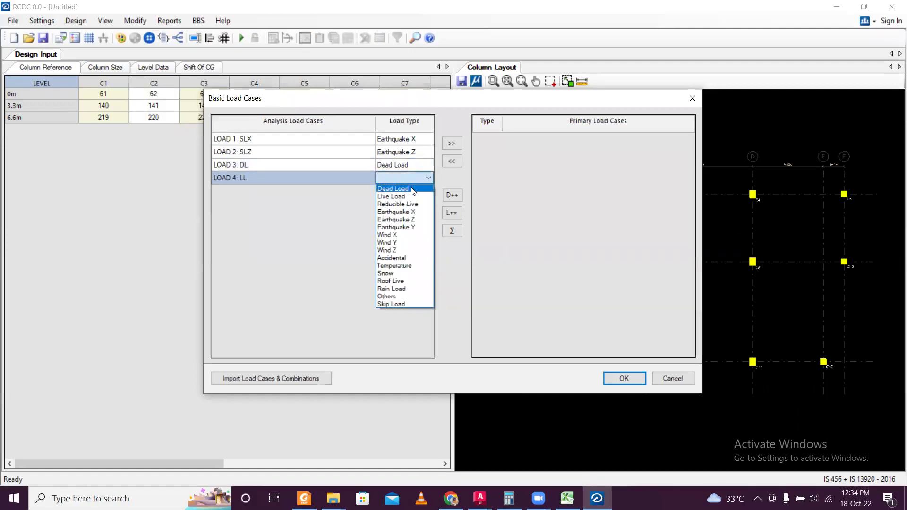
{"action": "left_click", "coordinate": [409, 191]}
{"action": "left_click", "coordinate": [422, 184]}
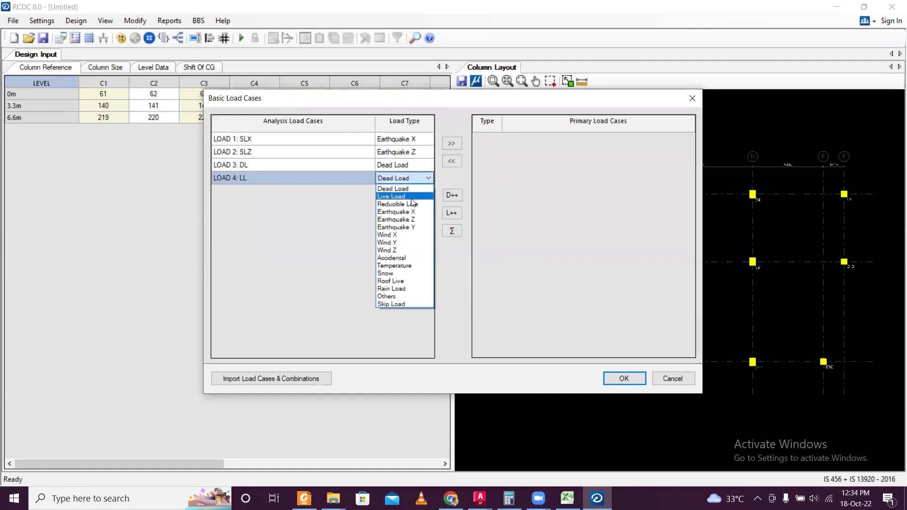
{"action": "left_click", "coordinate": [402, 195]}
Add all four analysis load cases to the primary load cases and accept them
{"action": "left_click_drag", "start_coordinate": [331, 166], "coordinate": [348, 138], "text": "shift"}
{"action": "left_click", "coordinate": [452, 143]}
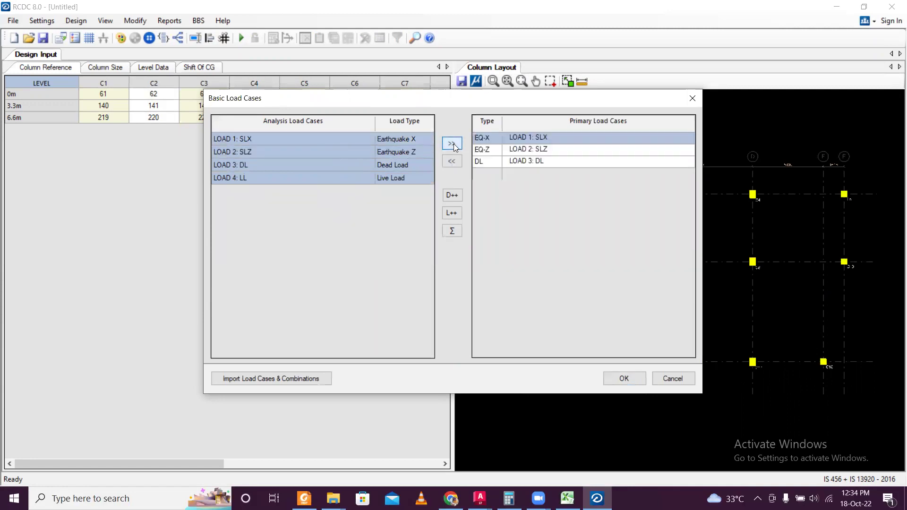
{"action": "left_click", "coordinate": [624, 378]}
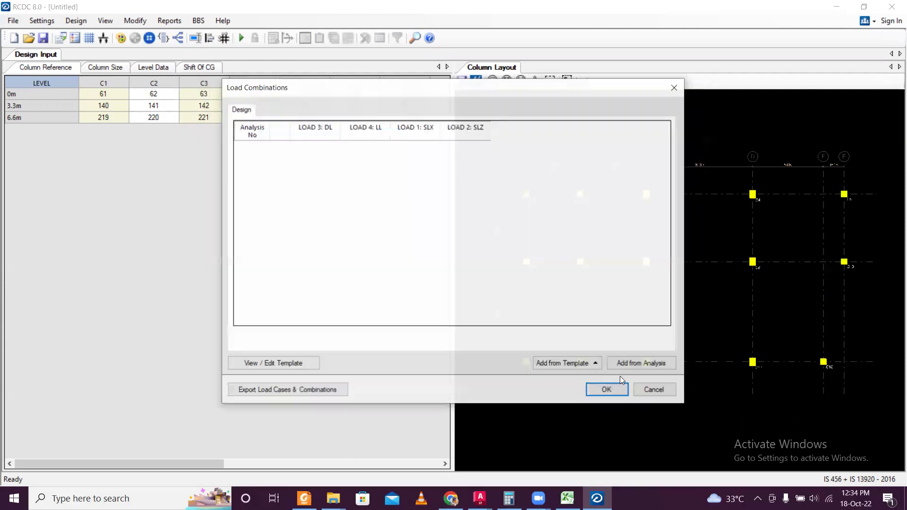
Add the design load combinations from the template and accept them
{"action": "left_click", "coordinate": [568, 364]}
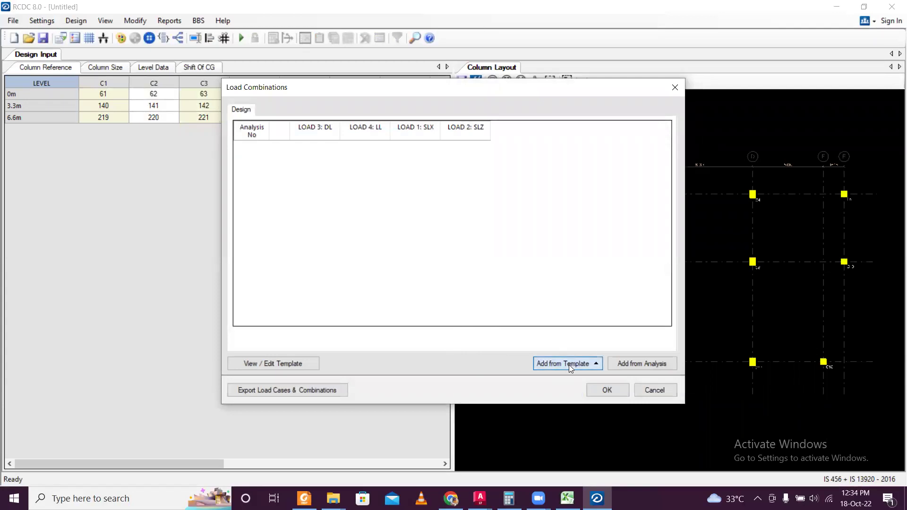
{"action": "left_click", "coordinate": [562, 329]}
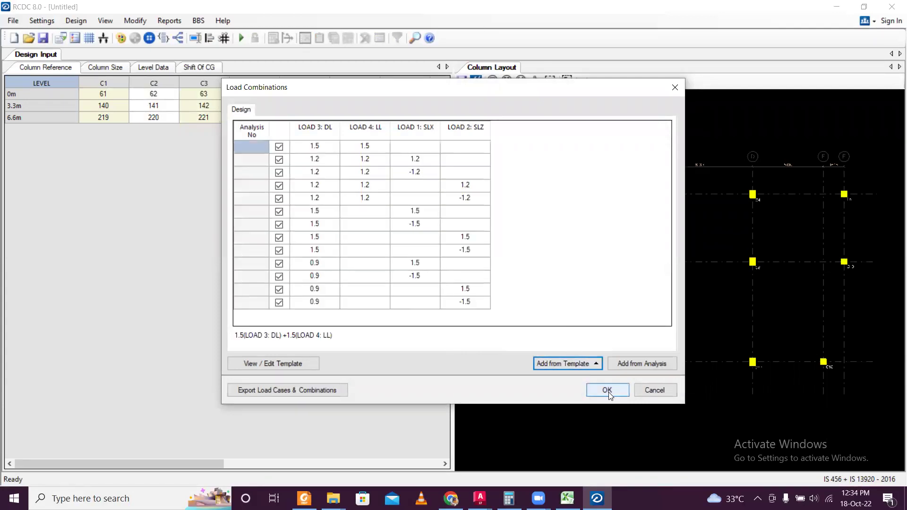
{"action": "left_click", "coordinate": [608, 389]}
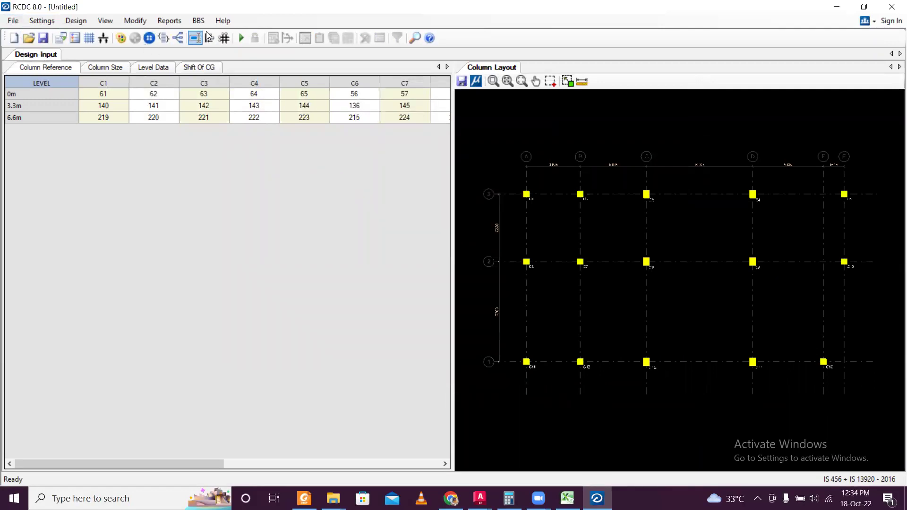
Run Auto Design for all the columns
{"action": "left_click", "coordinate": [75, 20]}
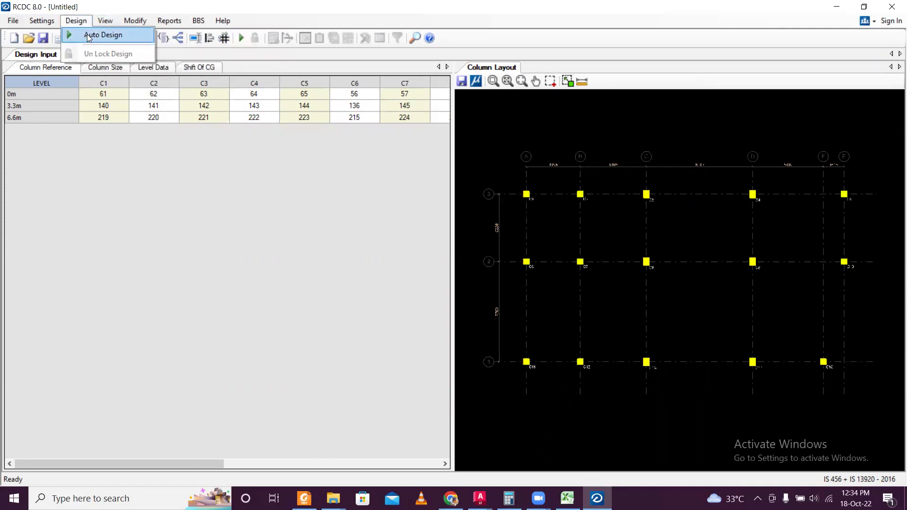
{"action": "left_click", "coordinate": [89, 38]}
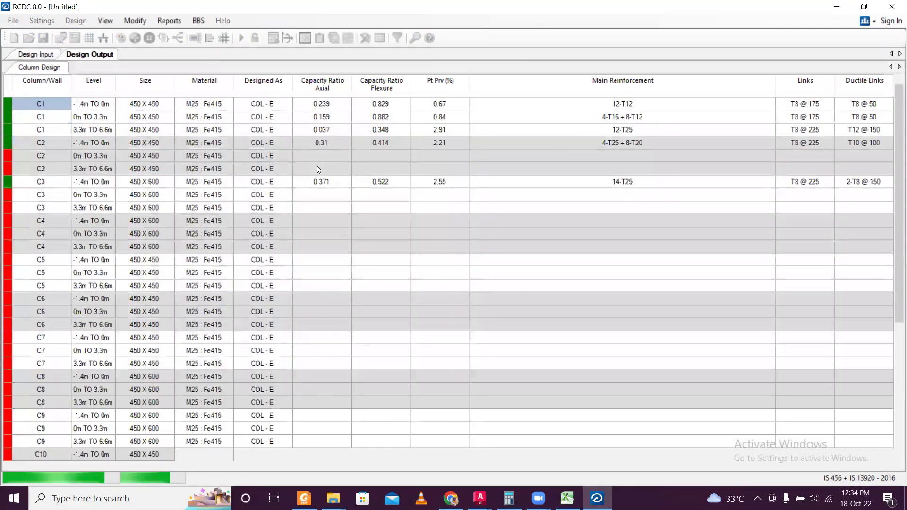
{"action": "left_click", "coordinate": [556, 125]}
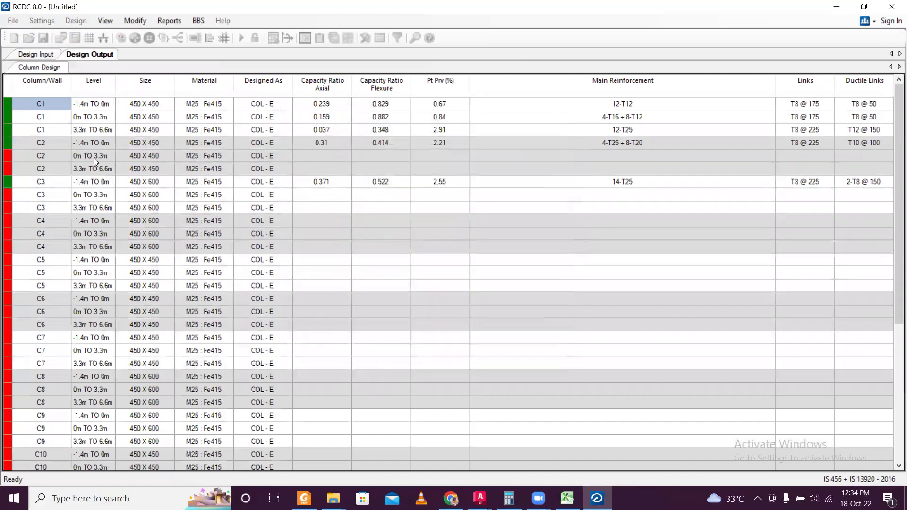
Save the project in the Officer Barrack folder as "Column Design RCDC File"
{"action": "key", "text": "ctrl+s"}
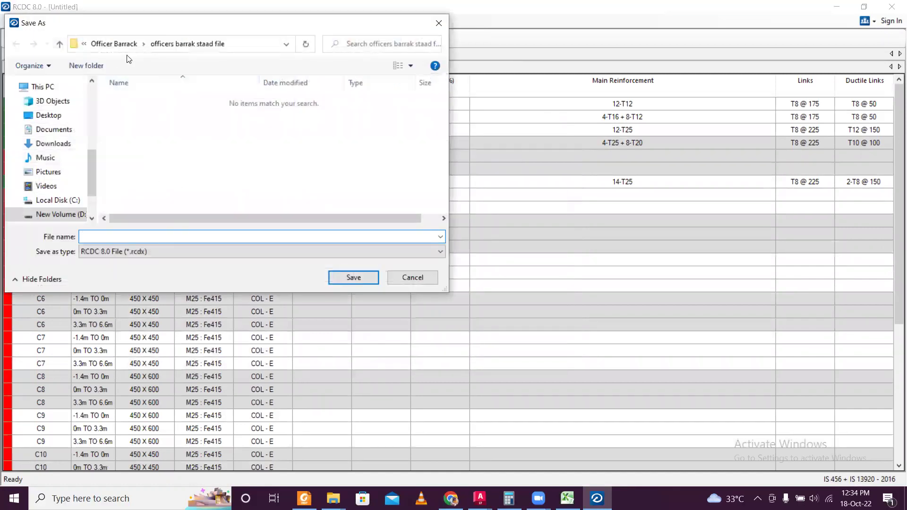
{"action": "left_click", "coordinate": [124, 44]}
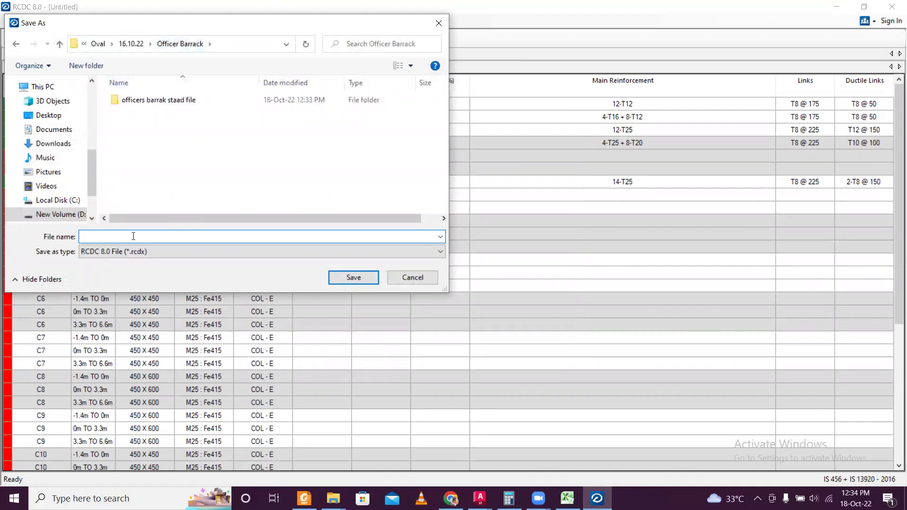
{"action": "type", "text": "RC"}
{"action": "type", "text": "DC"}
{"action": "type", "text": "Column "}
{"action": "type", "text": "Design"}
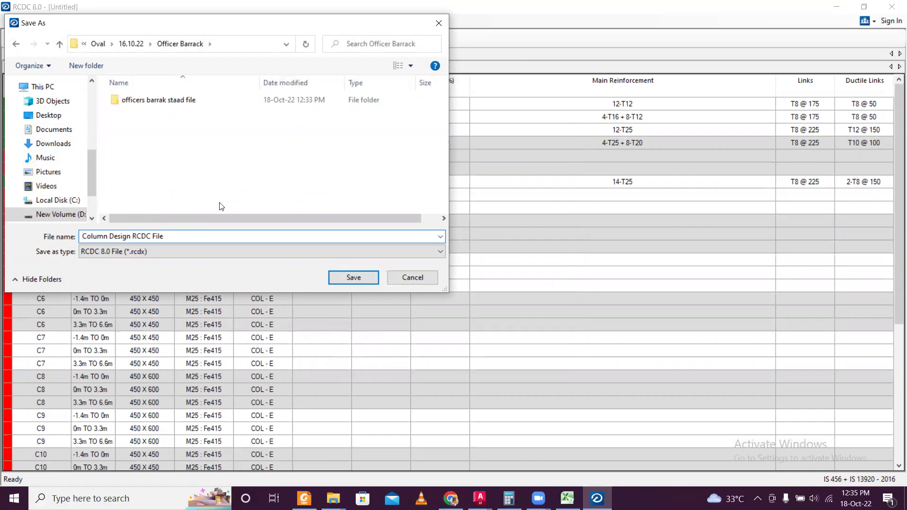
{"action": "left_click", "coordinate": [360, 279]}
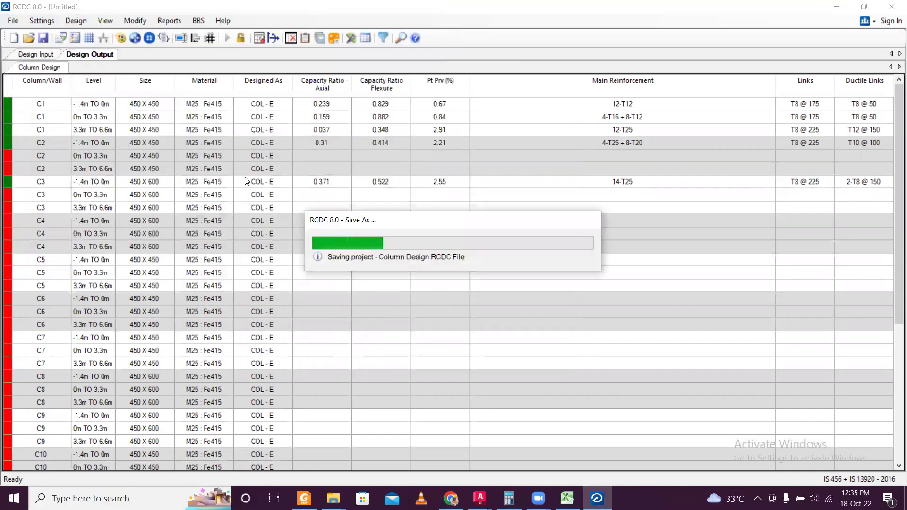
Open the -1.4m to 0m section of column C1 for redesign
{"action": "scroll", "coordinate": [244, 180], "scroll_direction": "down", "scroll_amount": 1}
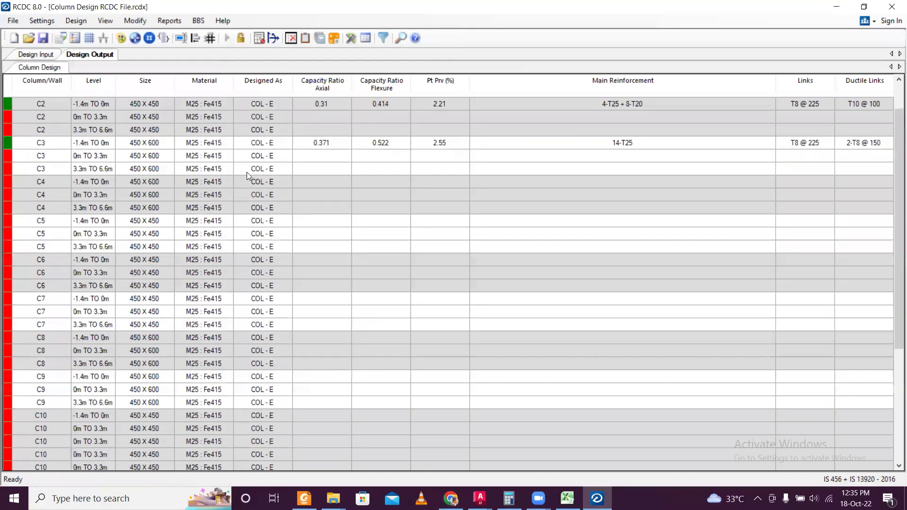
{"action": "scroll", "coordinate": [248, 174], "scroll_direction": "up", "scroll_amount": 1}
{"action": "scroll", "coordinate": [247, 174], "scroll_direction": "down", "scroll_amount": 5}
{"action": "scroll", "coordinate": [249, 177], "scroll_direction": "up", "scroll_amount": 5}
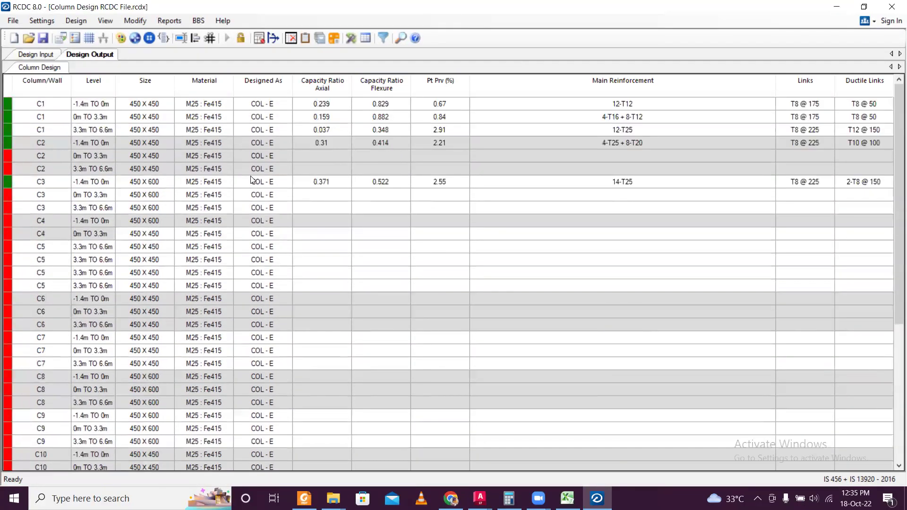
{"action": "left_click", "coordinate": [217, 107]}
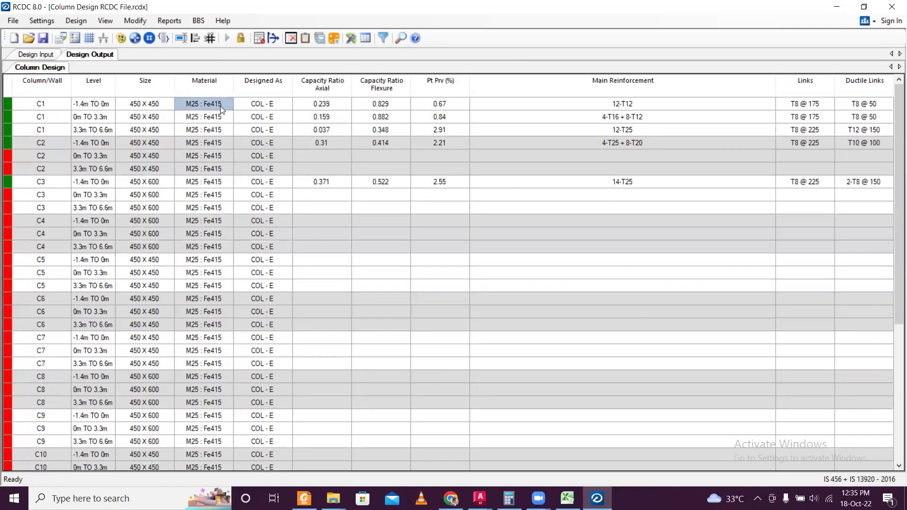
{"action": "right_click", "coordinate": [222, 101]}
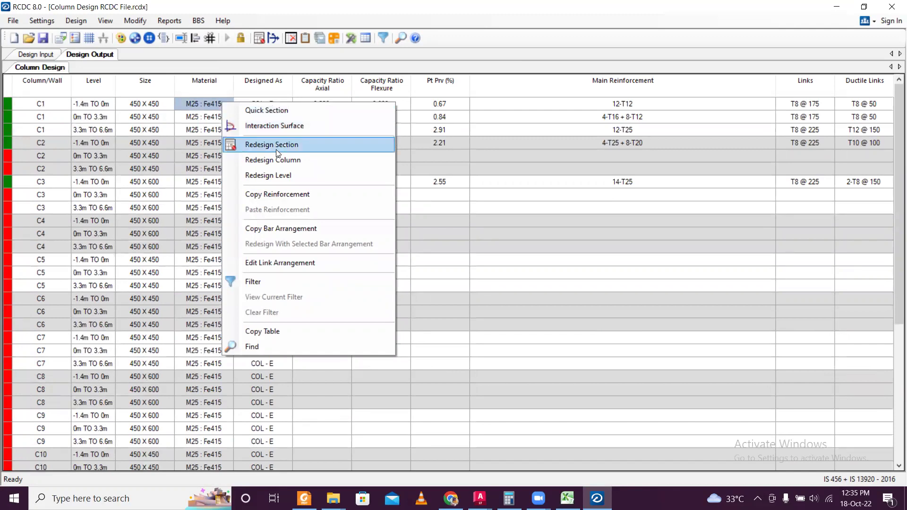
{"action": "left_click", "coordinate": [276, 147]}
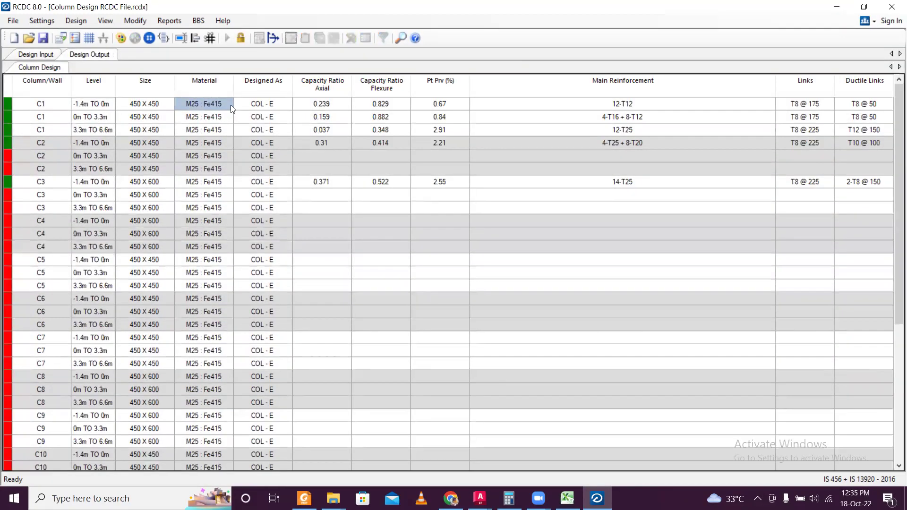
{"action": "right_click", "coordinate": [226, 105]}
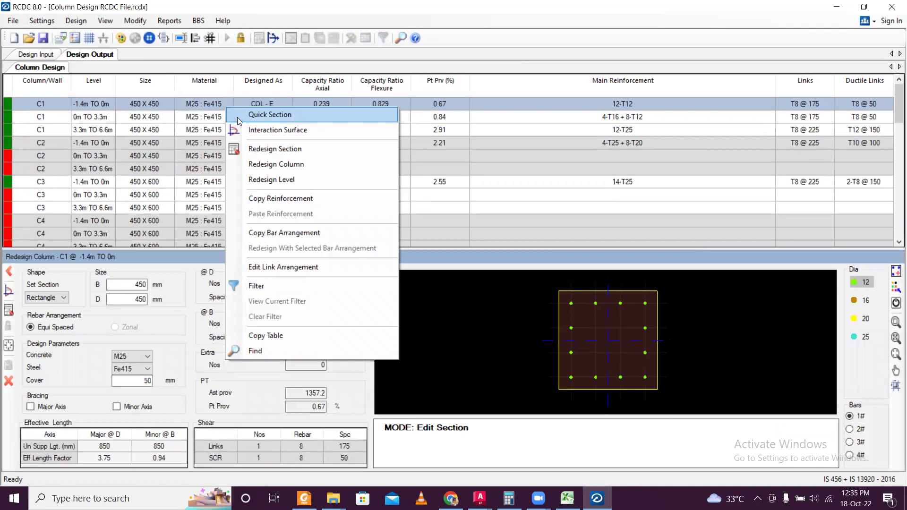
{"action": "left_click", "coordinate": [175, 285]}
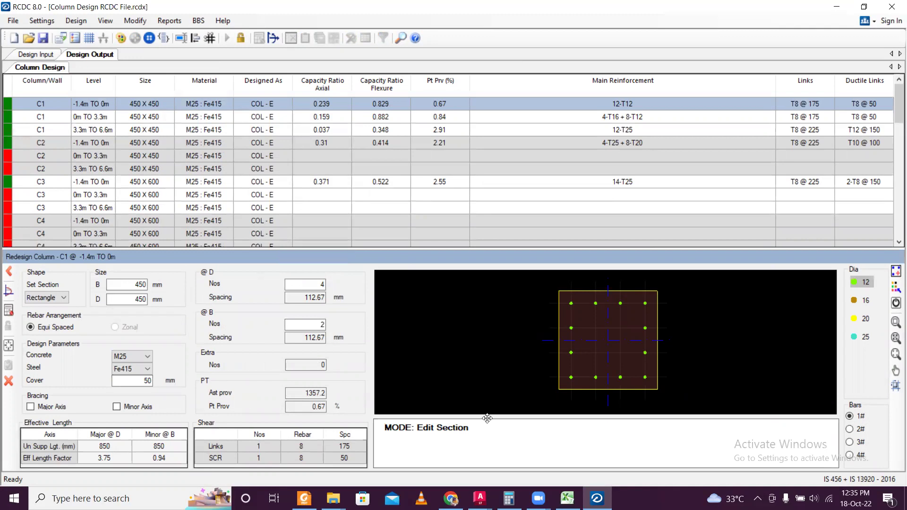
Set the section's steel grade to Fe500, redesign it and accept the result
{"action": "left_click", "coordinate": [142, 369]}
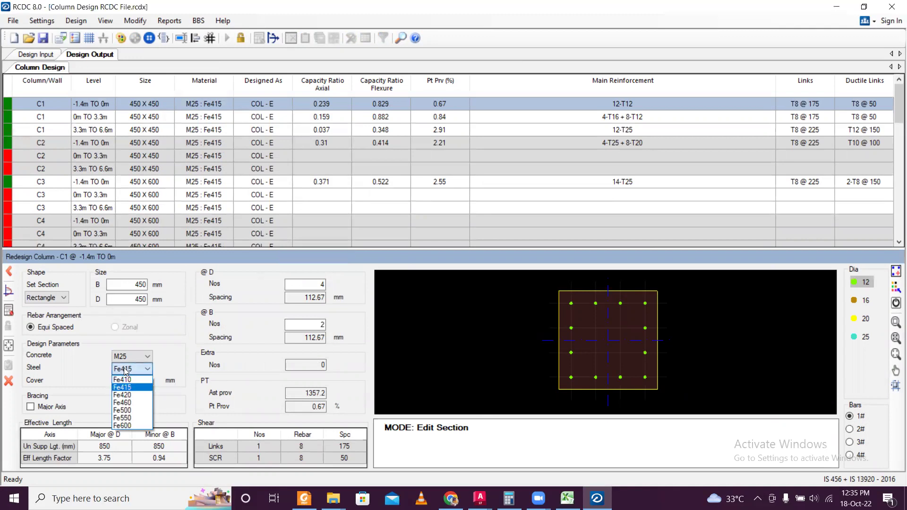
{"action": "left_click", "coordinate": [136, 410]}
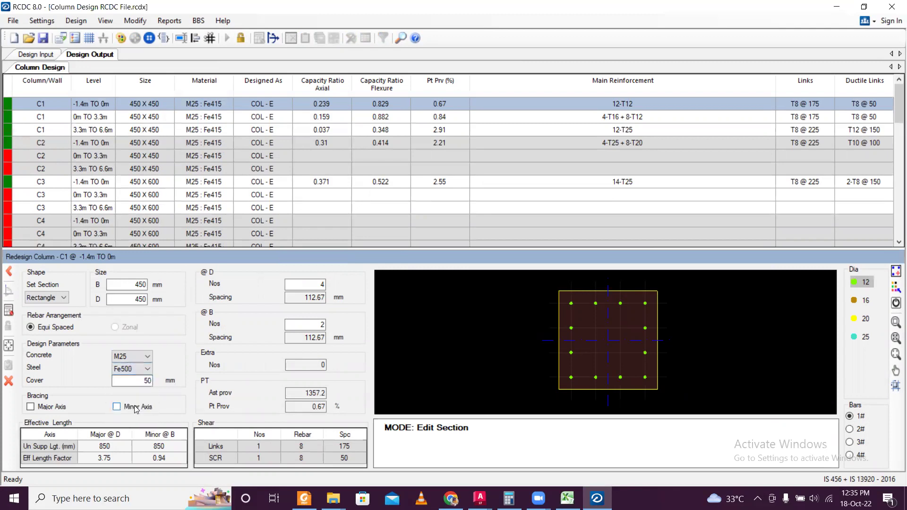
{"action": "left_click", "coordinate": [8, 310]}
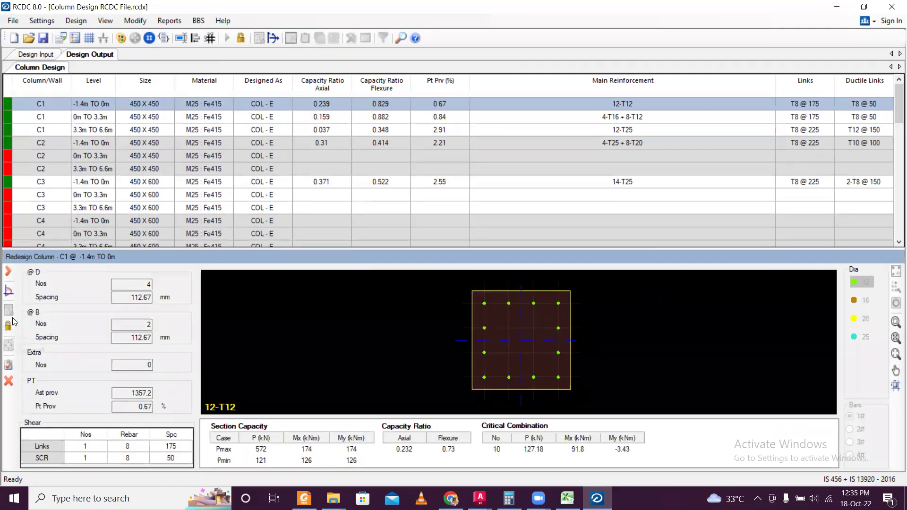
{"action": "left_click", "coordinate": [9, 366]}
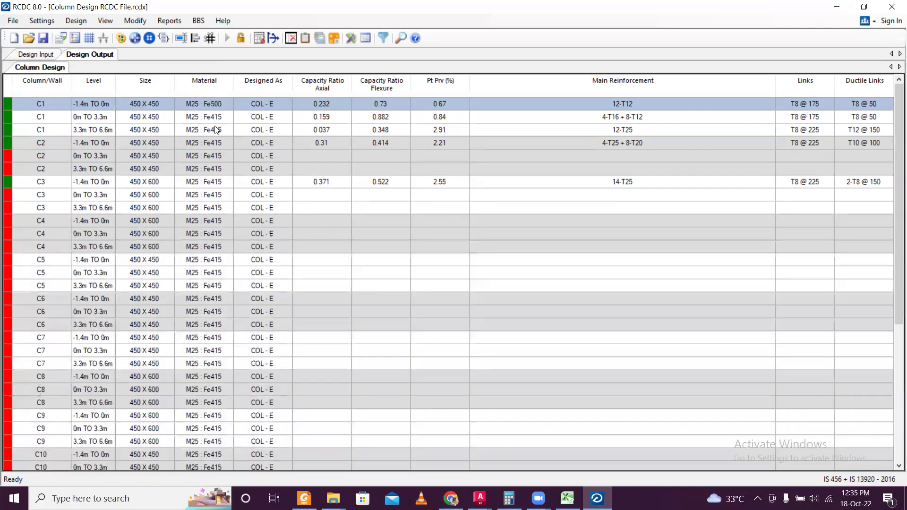
{"action": "left_click", "coordinate": [219, 118]}
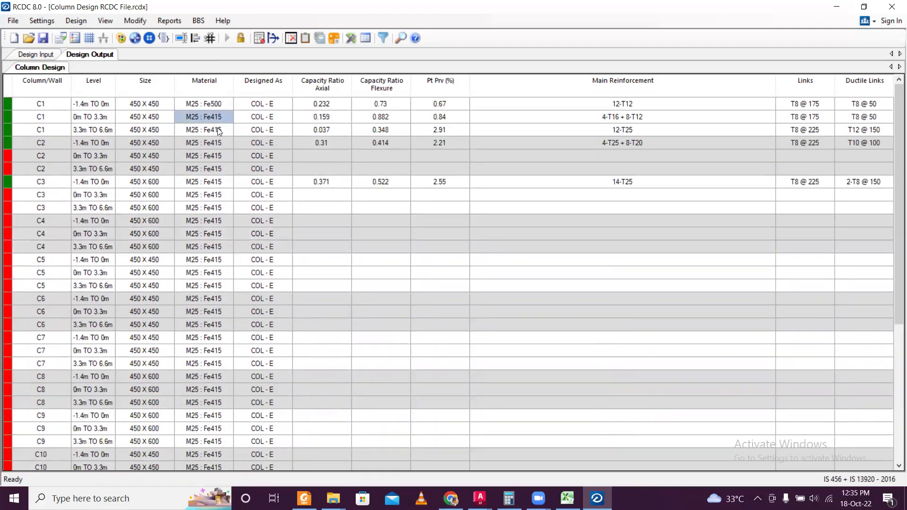
{"action": "right_click", "coordinate": [213, 121]}
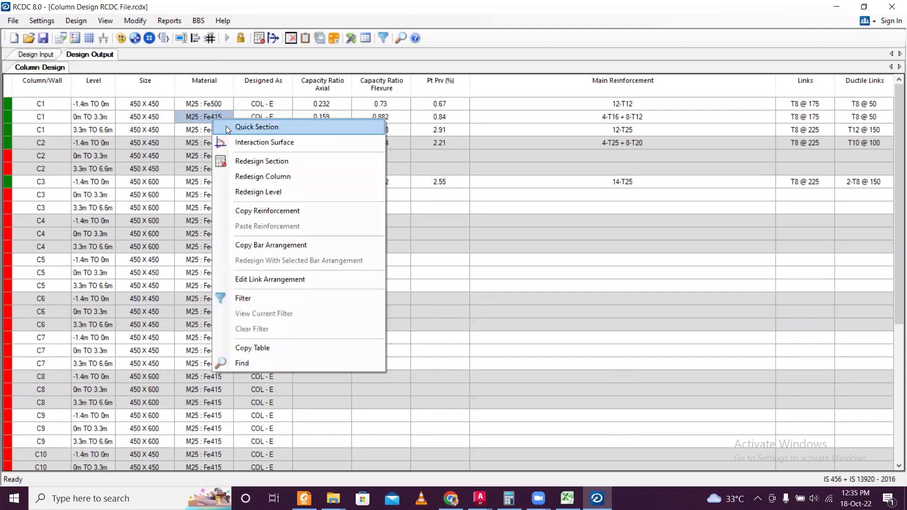
{"action": "left_click", "coordinate": [251, 160]}
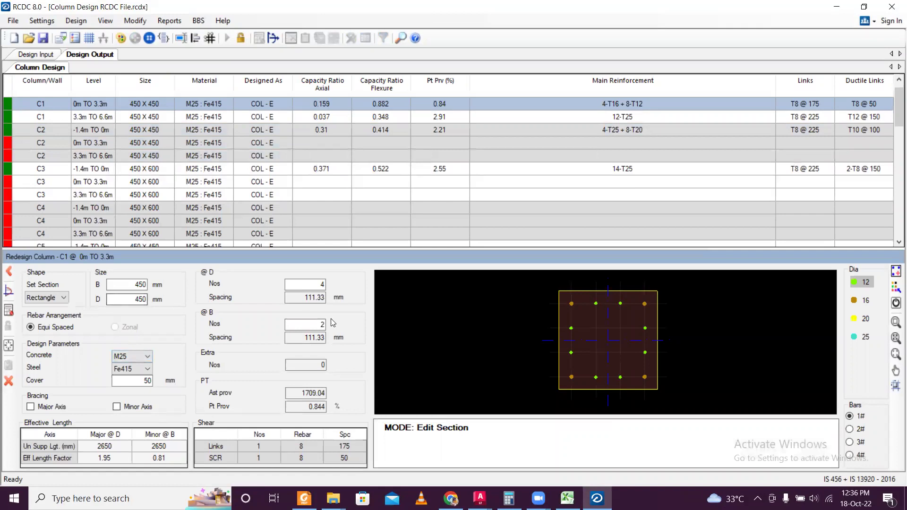
{"action": "left_click", "coordinate": [8, 381]}
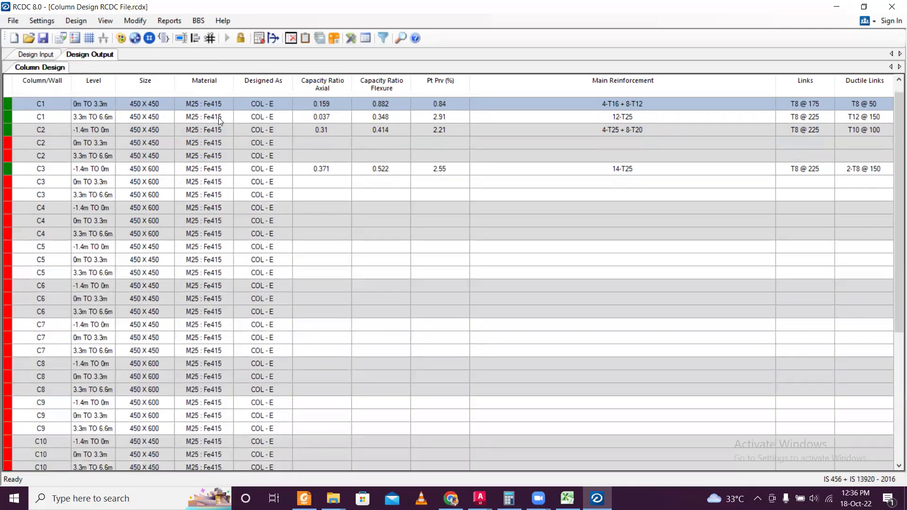
Open the whole-column redesign of C1 and set the beam steel to Fe500 for the -1.4m to 0m and 0m to 3.3m levels
{"action": "right_click", "coordinate": [218, 117]}
{"action": "left_click", "coordinate": [274, 182]}
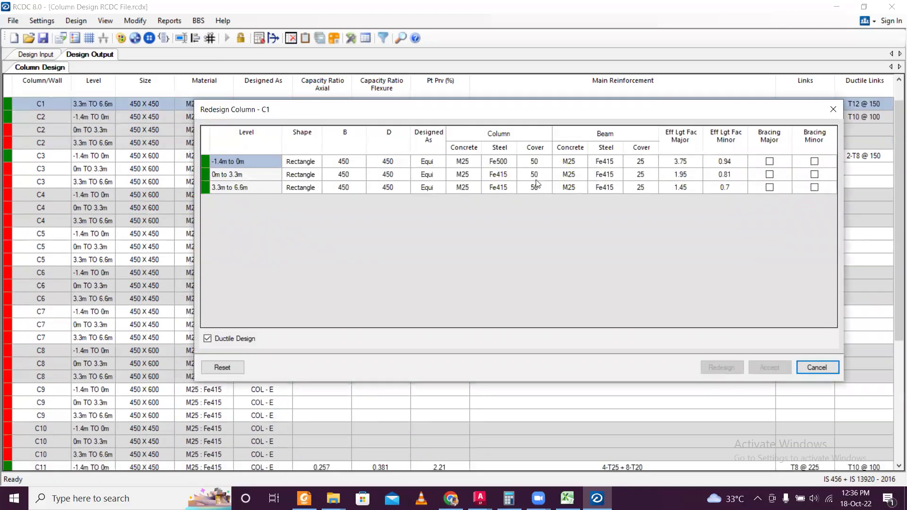
{"action": "left_click", "coordinate": [608, 162]}
{"action": "left_click", "coordinate": [617, 161]}
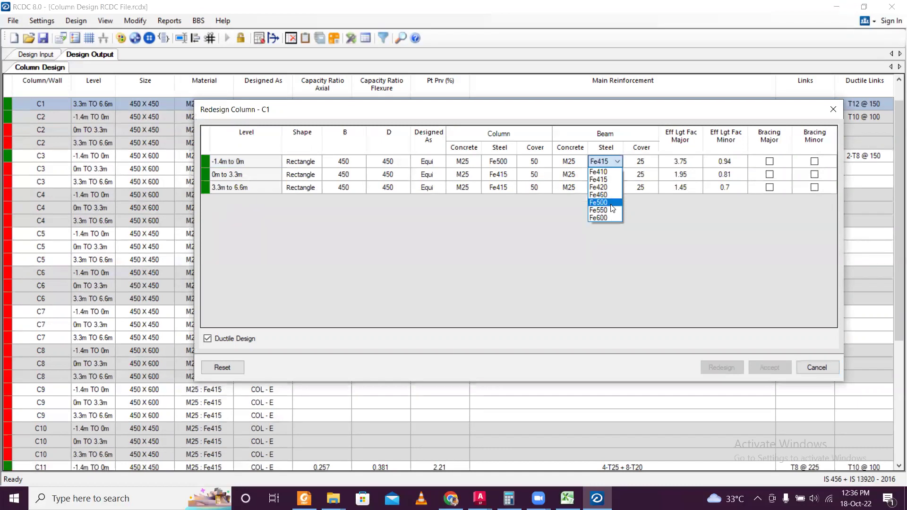
{"action": "left_click", "coordinate": [614, 209]}
{"action": "left_click", "coordinate": [617, 175]}
{"action": "left_click", "coordinate": [618, 175]}
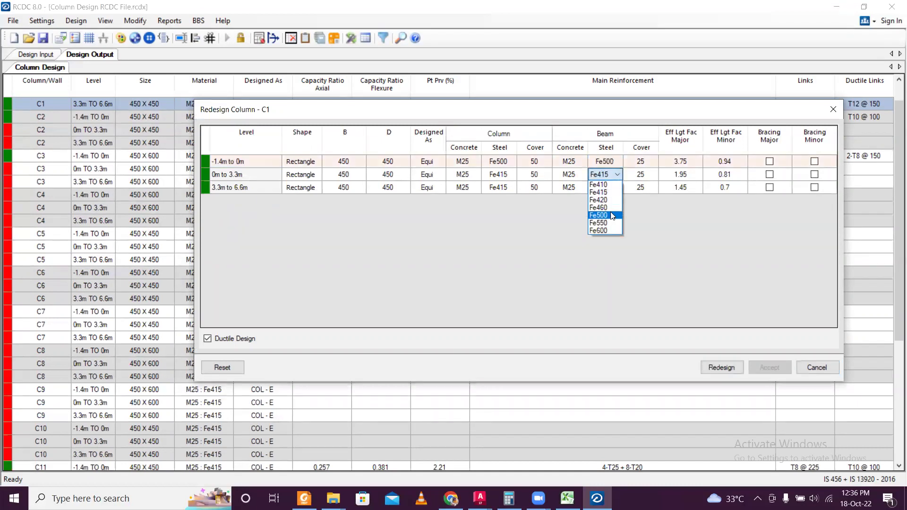
{"action": "left_click", "coordinate": [614, 215]}
Set C1's beam steel to Fe500 for the 3.3m to 6.6m level, then redesign the column and accept it
{"action": "left_click", "coordinate": [619, 188]}
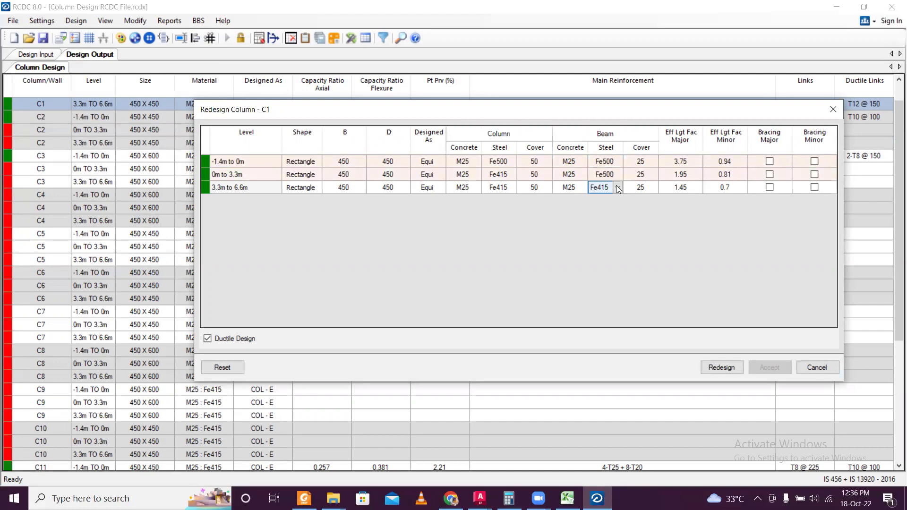
{"action": "left_click", "coordinate": [618, 188]}
{"action": "left_click", "coordinate": [621, 235]}
{"action": "left_click", "coordinate": [618, 187]}
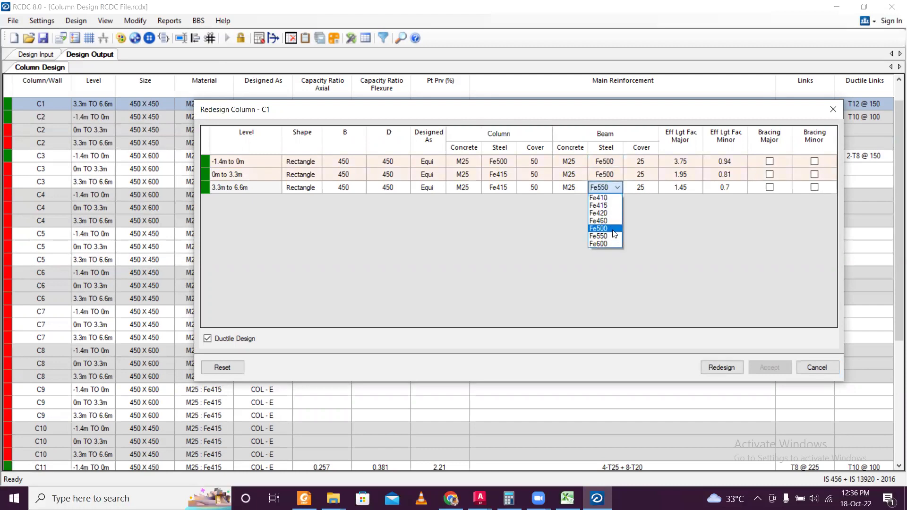
{"action": "left_click", "coordinate": [613, 230]}
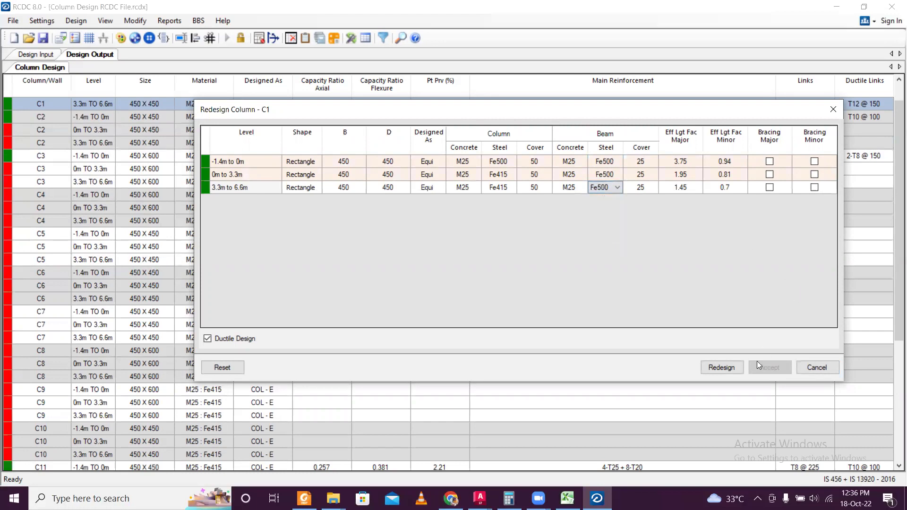
{"action": "left_click", "coordinate": [723, 368]}
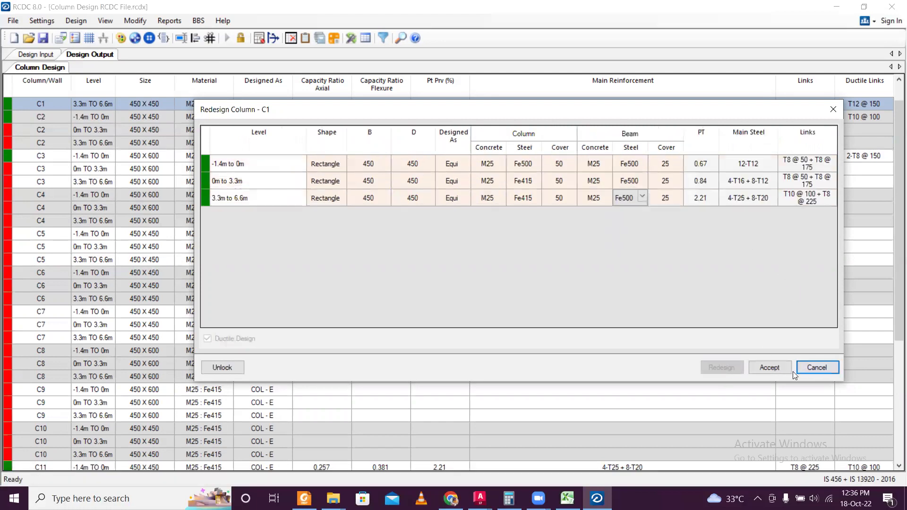
{"action": "left_click", "coordinate": [777, 368]}
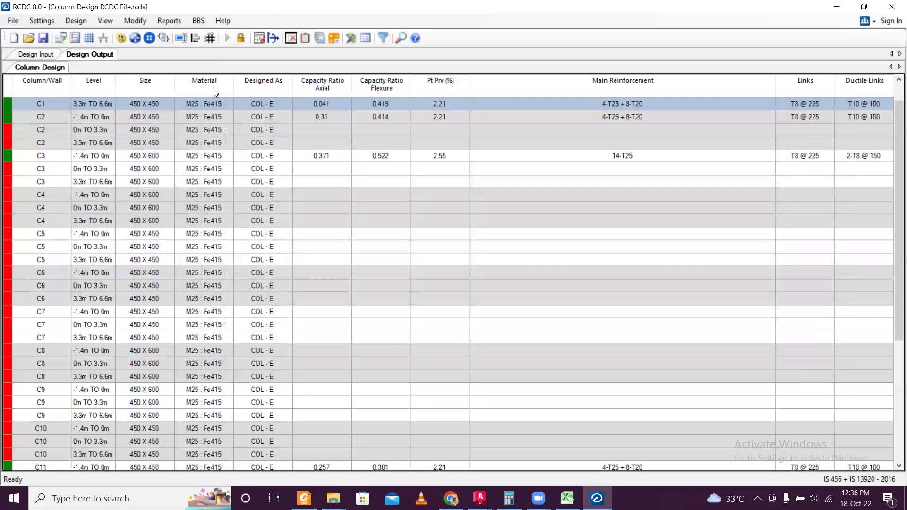
Open the whole-column redesign of column C10
{"action": "scroll", "coordinate": [203, 161], "scroll_direction": "up", "scroll_amount": 1}
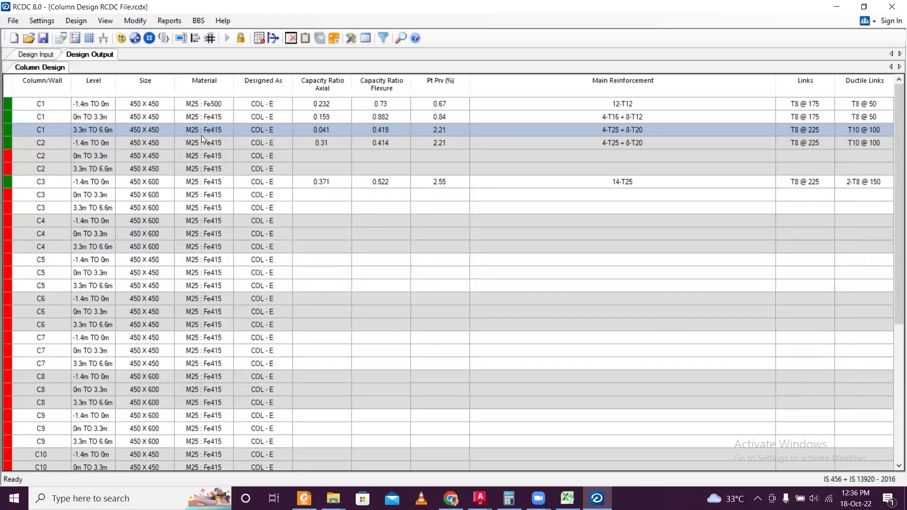
{"action": "left_click", "coordinate": [249, 144]}
{"action": "scroll", "coordinate": [246, 143], "scroll_direction": "down", "scroll_amount": 6}
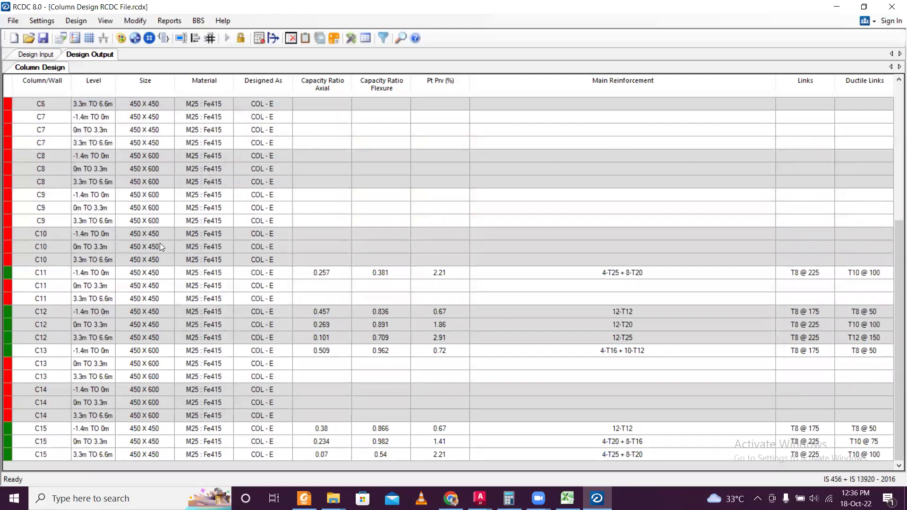
{"action": "left_click", "coordinate": [46, 235]}
{"action": "right_click", "coordinate": [47, 235]}
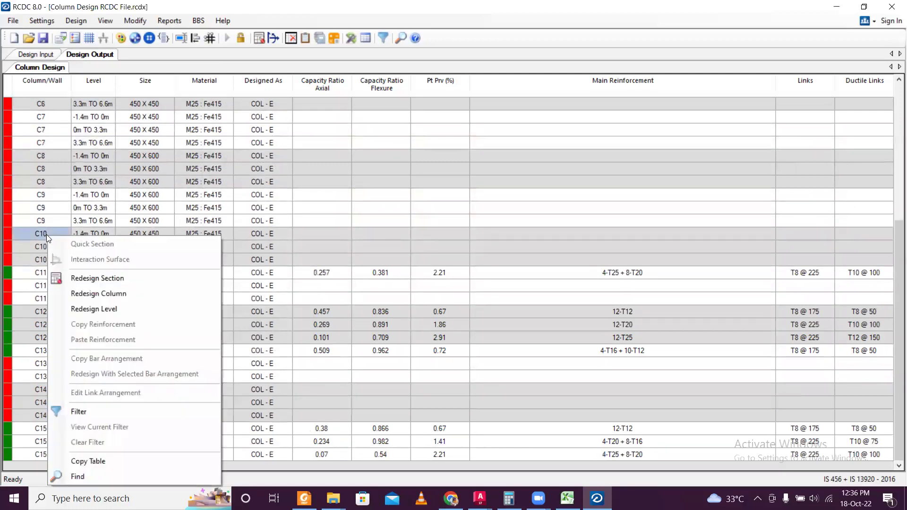
{"action": "left_click", "coordinate": [95, 293]}
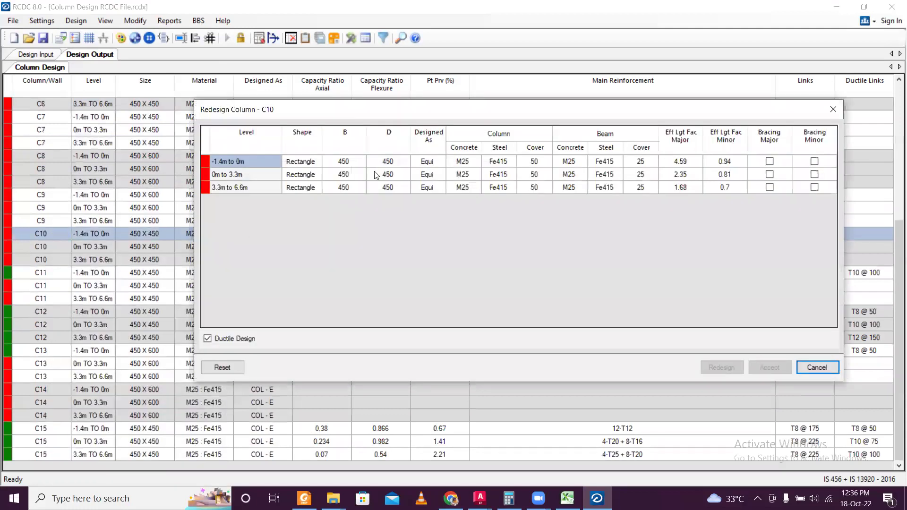
Set column C10's column steel grade to Fe500 for the -1.4m to 0m, 0m to 3.3m and 3.3m to 6.6m levels
{"action": "left_click", "coordinate": [510, 162]}
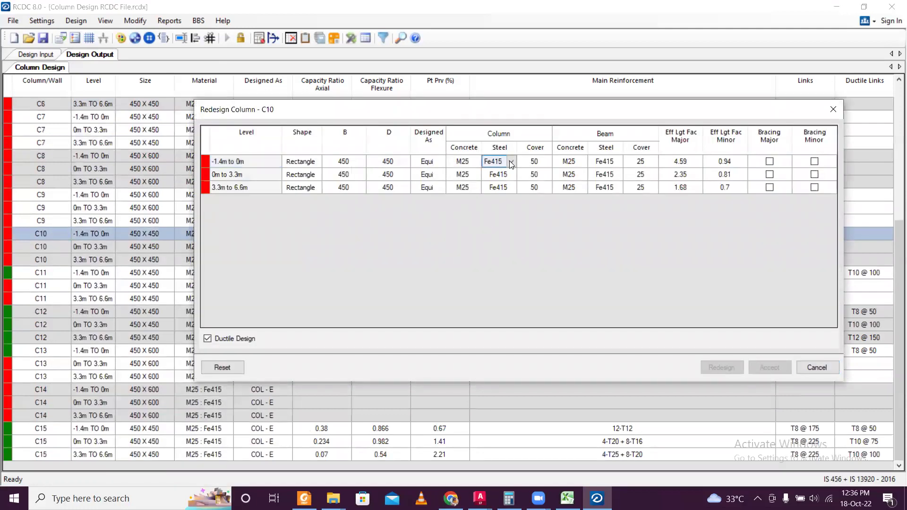
{"action": "left_click", "coordinate": [511, 162]}
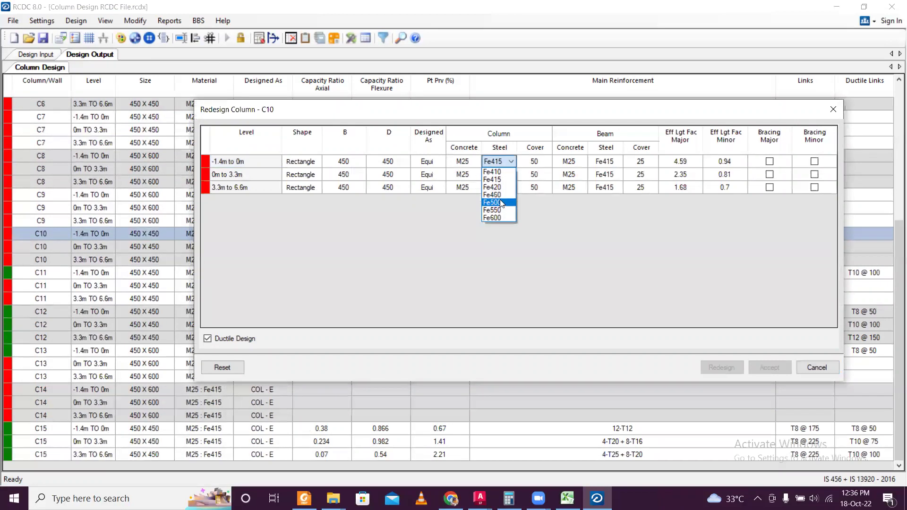
{"action": "left_click", "coordinate": [514, 182]}
{"action": "left_click", "coordinate": [512, 174]}
{"action": "left_click", "coordinate": [511, 174]}
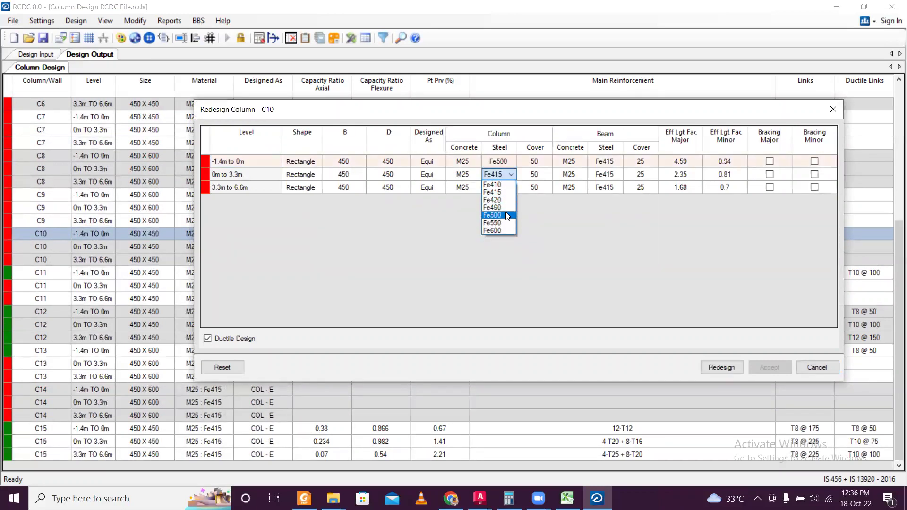
{"action": "left_click", "coordinate": [506, 217]}
{"action": "left_click", "coordinate": [511, 188]}
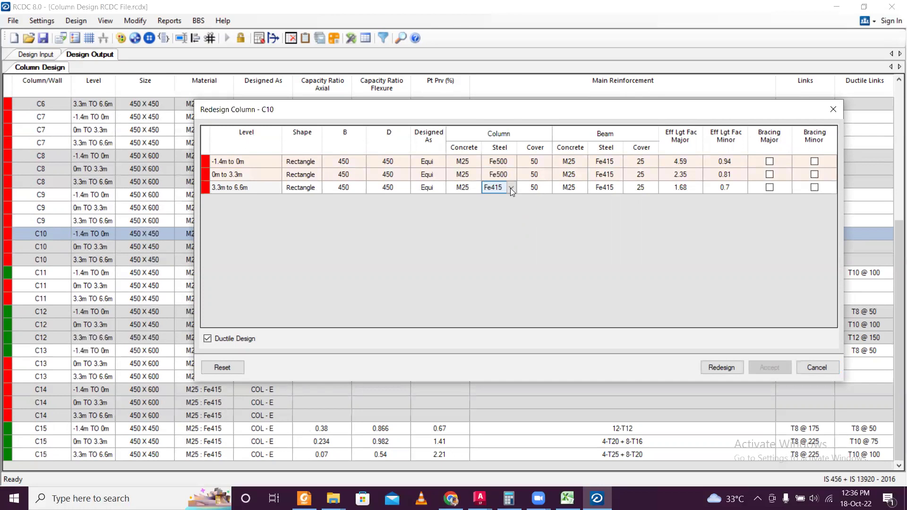
{"action": "left_click", "coordinate": [510, 188]}
{"action": "left_click", "coordinate": [508, 228]}
Set C10's beam steel to Fe500 for all three levels and try redesigning the column
{"action": "left_click", "coordinate": [606, 161]}
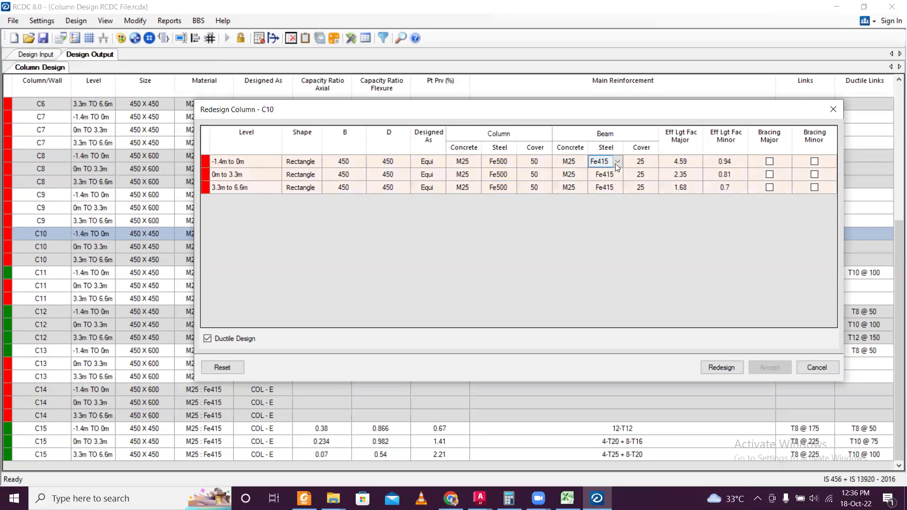
{"action": "left_click", "coordinate": [617, 162]}
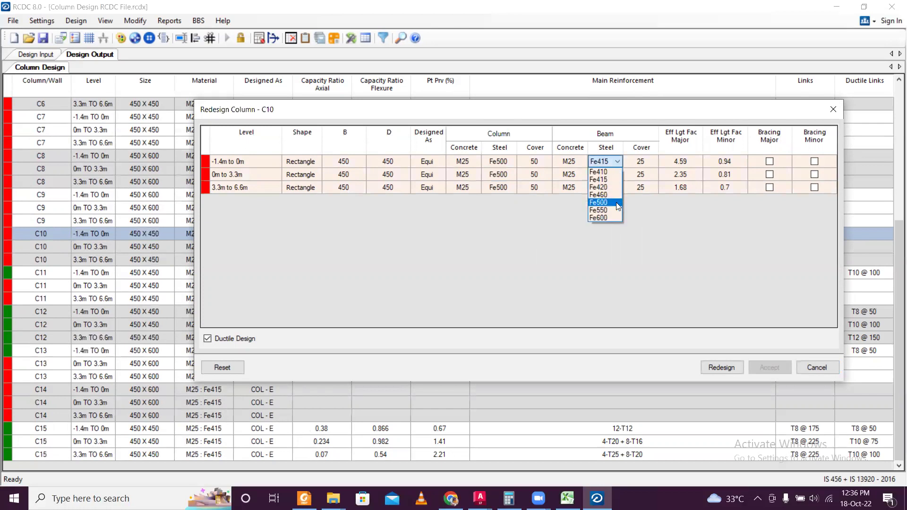
{"action": "left_click", "coordinate": [616, 202]}
{"action": "left_click", "coordinate": [619, 173]}
{"action": "left_click", "coordinate": [618, 173]}
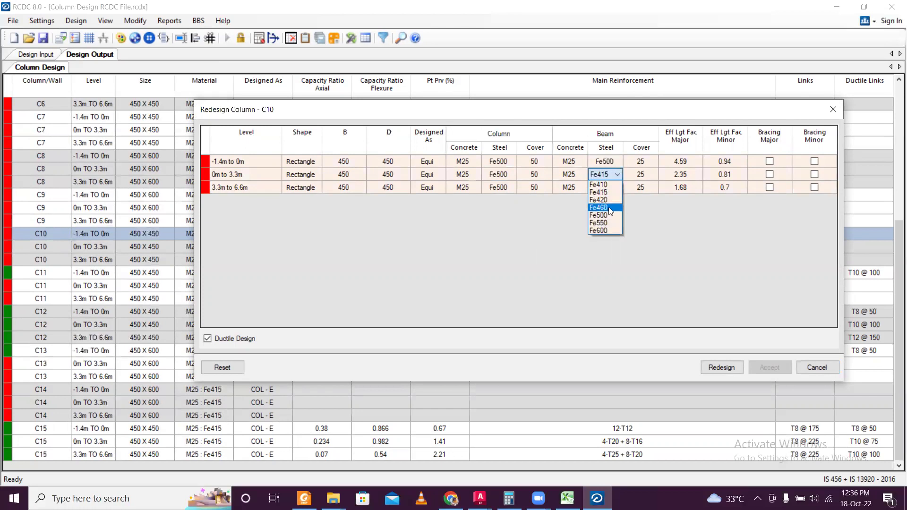
{"action": "left_click", "coordinate": [609, 215]}
{"action": "left_click", "coordinate": [621, 187]}
{"action": "left_click", "coordinate": [619, 187]}
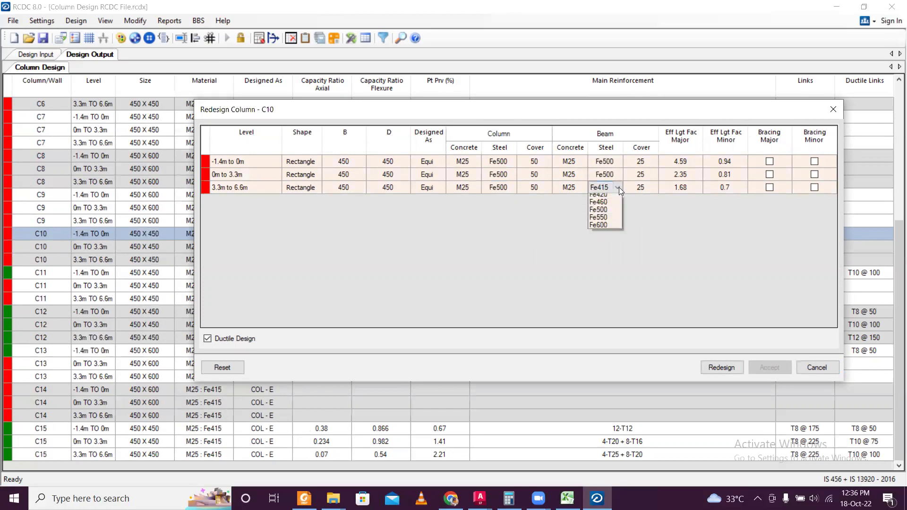
{"action": "left_click", "coordinate": [617, 229]}
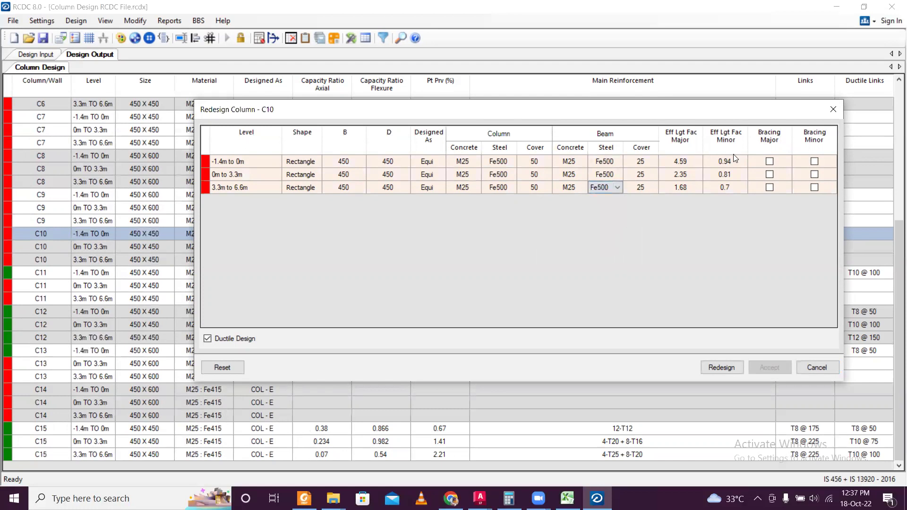
{"action": "left_click", "coordinate": [722, 367]}
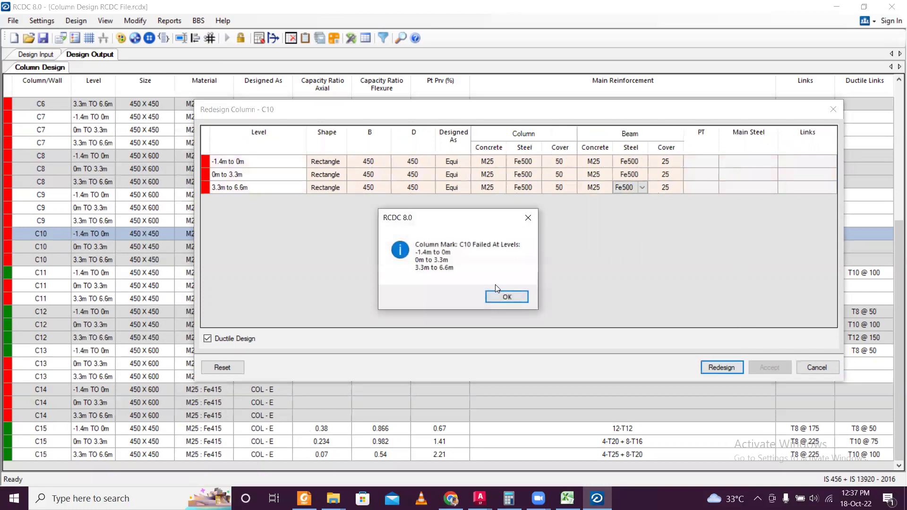
{"action": "left_click", "coordinate": [511, 297]}
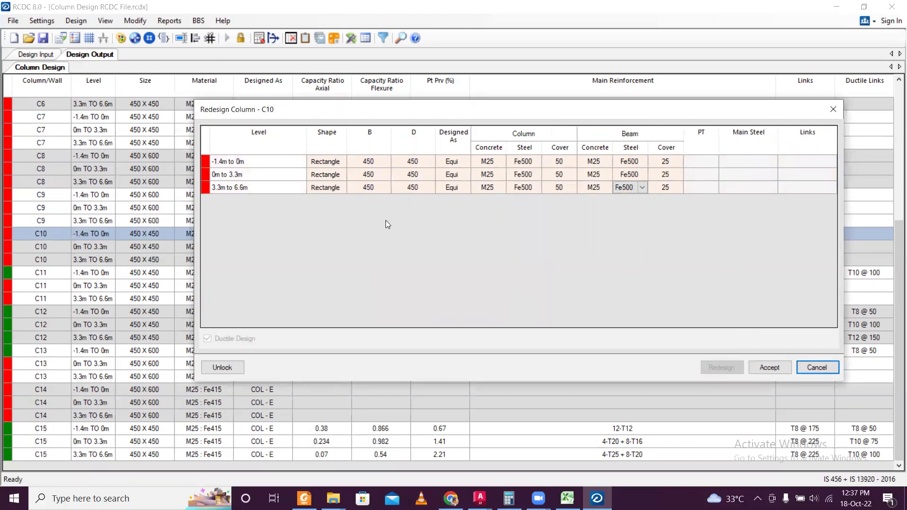
Unlock C10's inputs and try redesigning it with B and D set to 500
{"action": "left_click", "coordinate": [373, 162]}
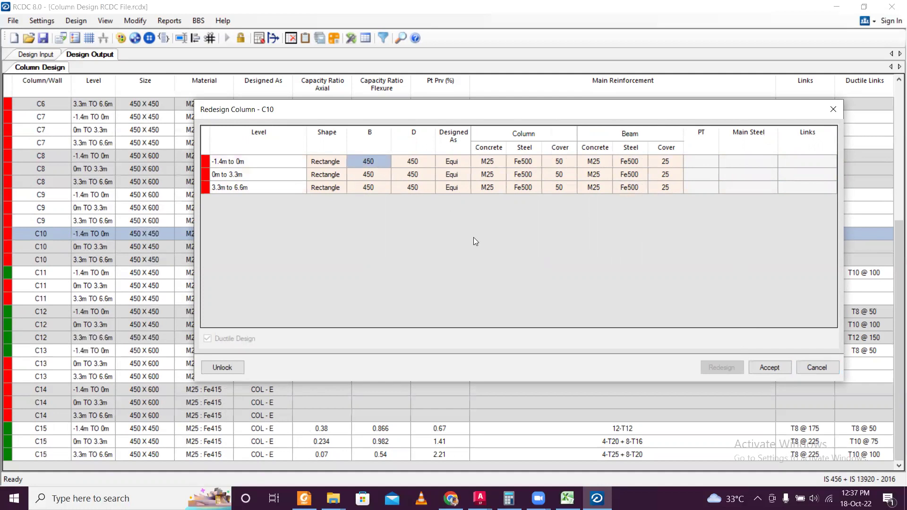
{"action": "left_click", "coordinate": [215, 372]}
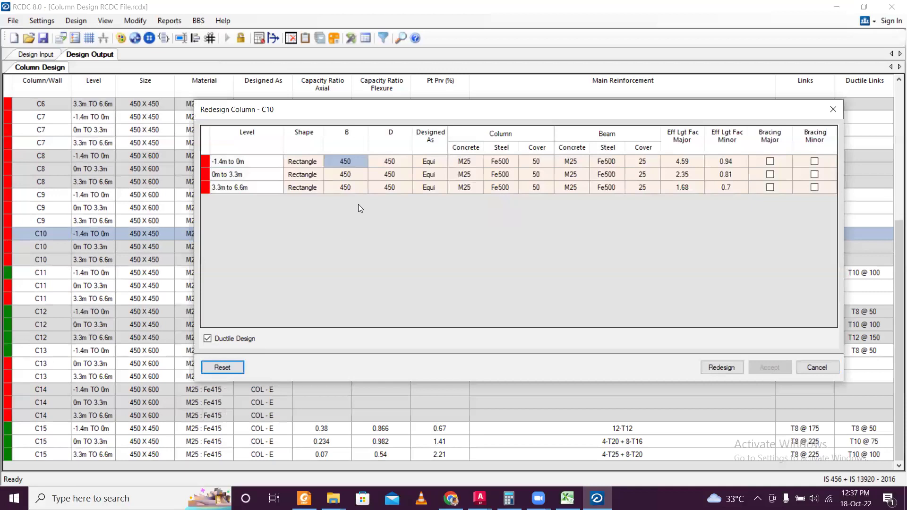
{"action": "left_click", "coordinate": [360, 163]}
{"action": "left_click", "coordinate": [436, 190]}
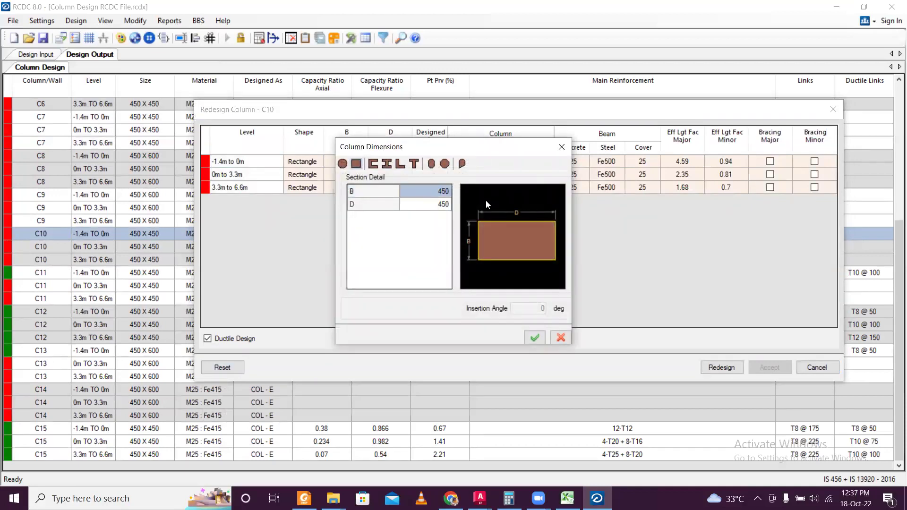
{"action": "left_click", "coordinate": [435, 189]}
{"action": "type", "text": "5"}
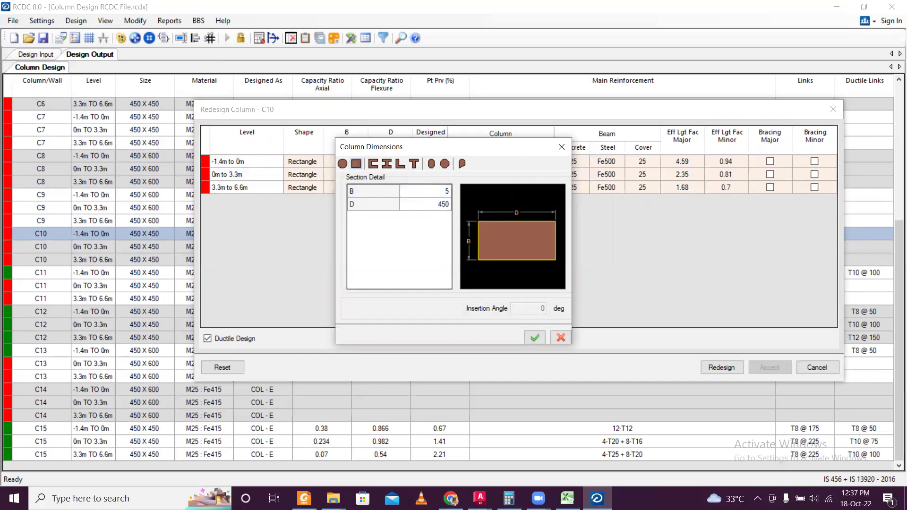
{"action": "type", "text": "00"}
{"action": "left_click", "coordinate": [434, 203]}
{"action": "type", "text": "5"}
{"action": "left_click", "coordinate": [534, 337]}
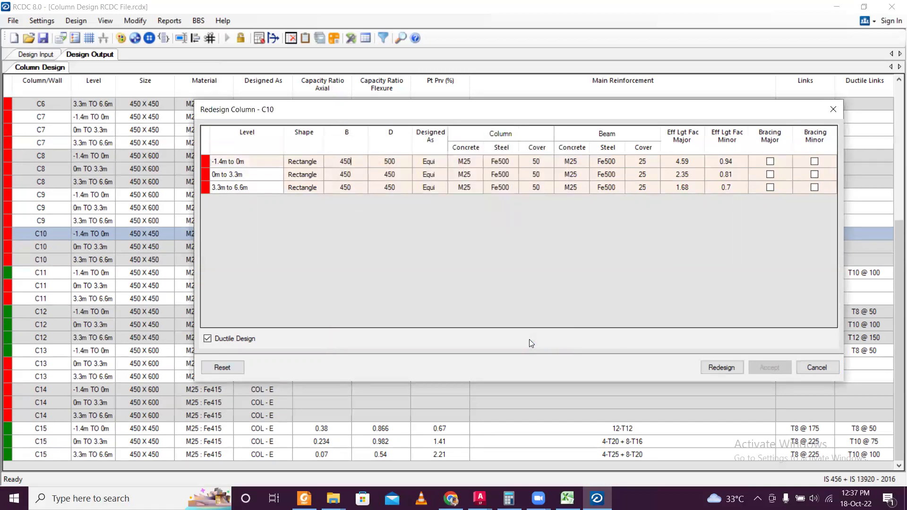
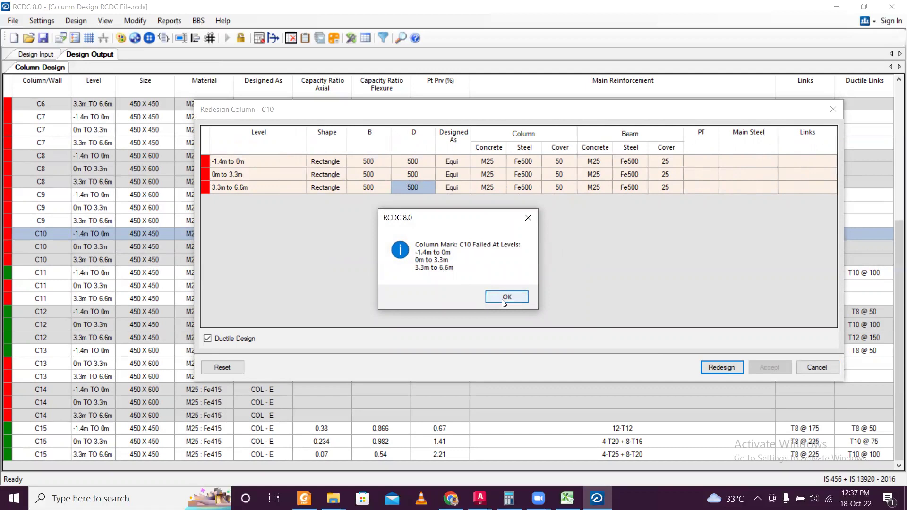
{"action": "left_click", "coordinate": [504, 299]}
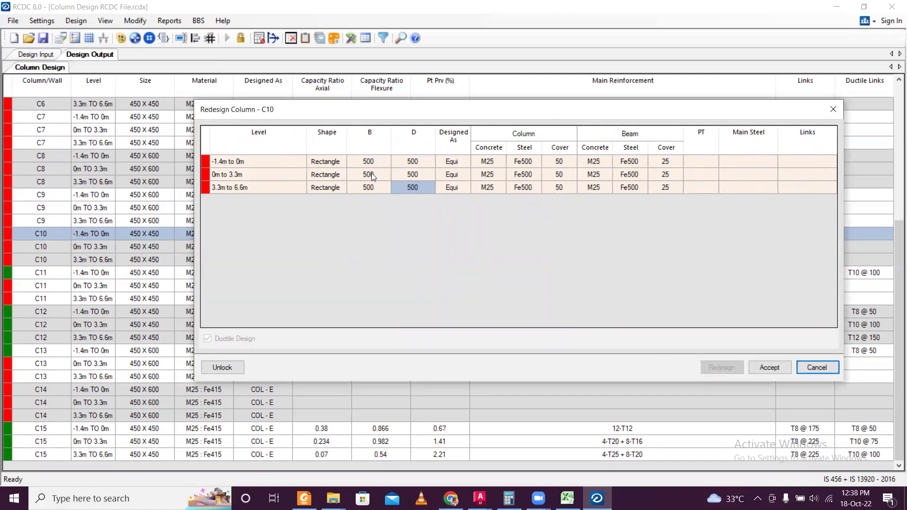
Unlock C10's inputs again and set B and D to 600 for the -1.4m to 0m level
{"action": "left_click", "coordinate": [383, 162]}
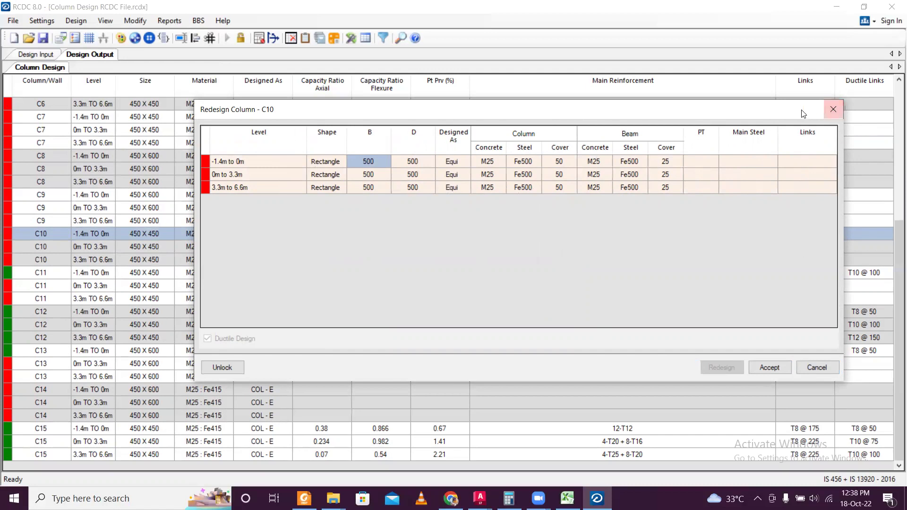
{"action": "right_click", "coordinate": [373, 165]}
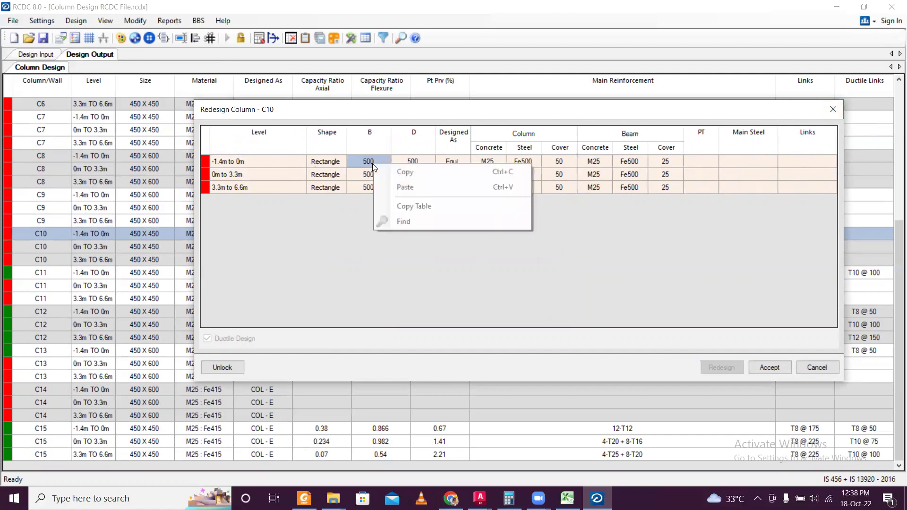
{"action": "left_click", "coordinate": [363, 162]}
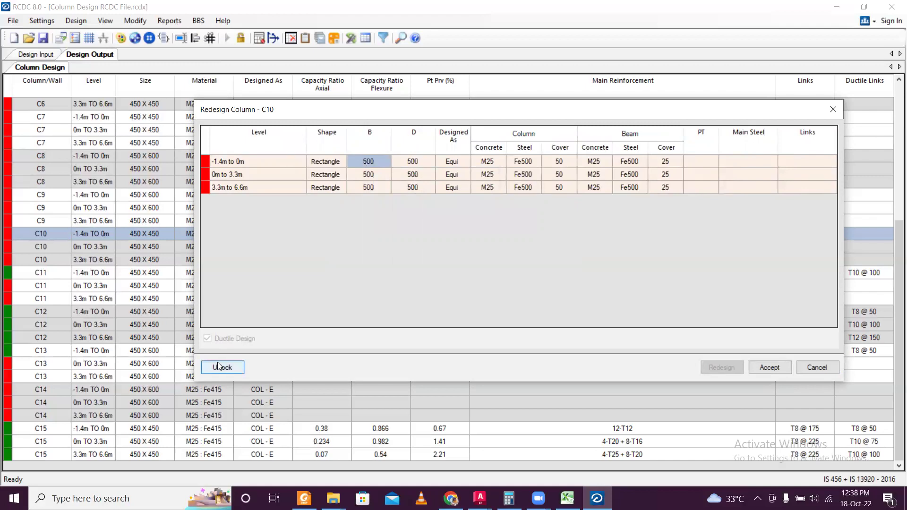
{"action": "left_click", "coordinate": [218, 367]}
{"action": "double_click", "coordinate": [360, 161]}
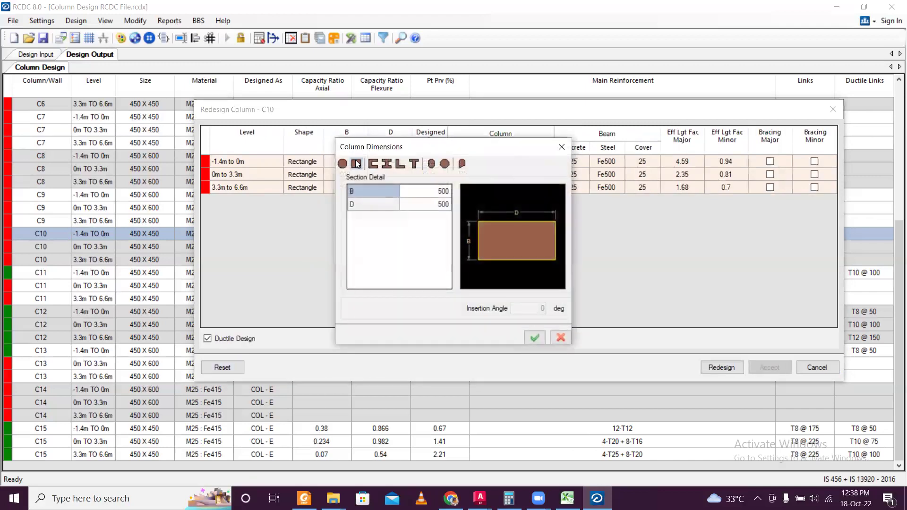
{"action": "left_click", "coordinate": [562, 146]}
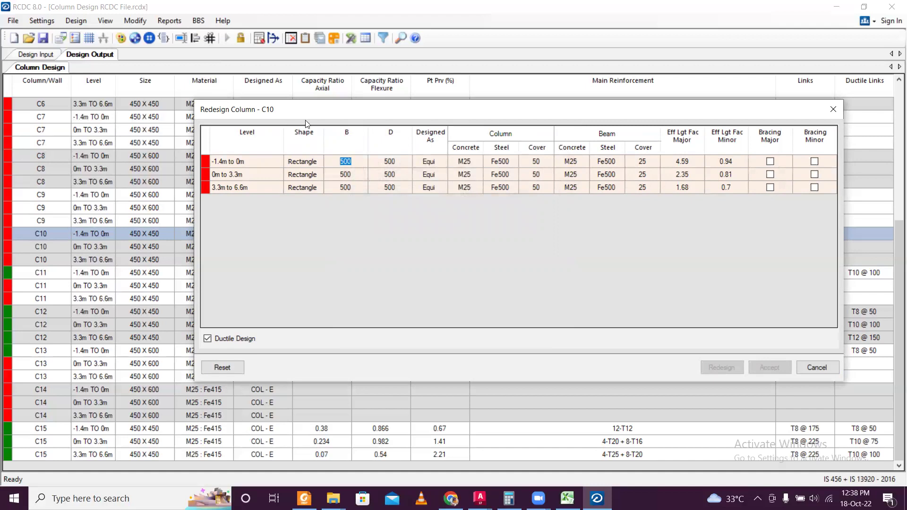
{"action": "type", "text": "600"}
{"action": "left_click", "coordinate": [404, 161]}
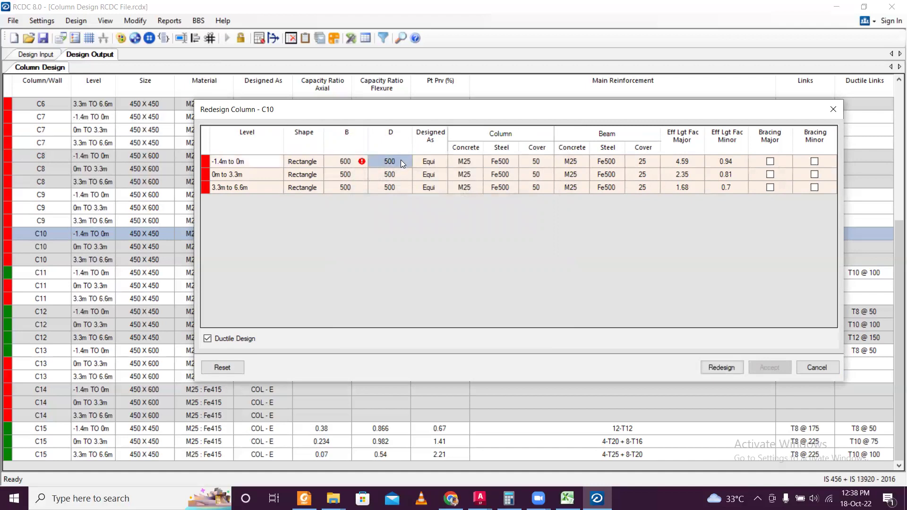
{"action": "type", "text": "600"}
Set B and D to 600 for C10's 0m to 3.3m and 3.3m to 6.6m levels, then redesign the column and accept it
{"action": "left_click", "coordinate": [348, 174]}
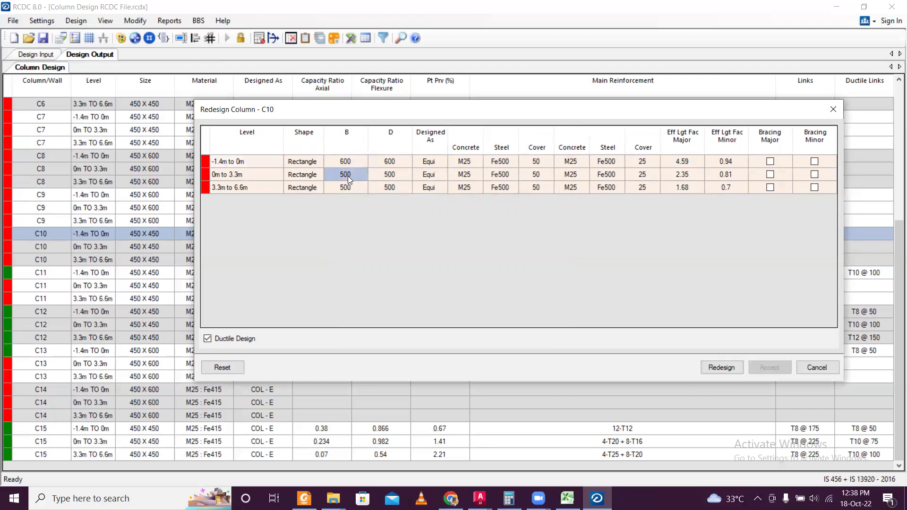
{"action": "type", "text": "600"}
{"action": "left_click", "coordinate": [353, 187]}
{"action": "type", "text": "600"}
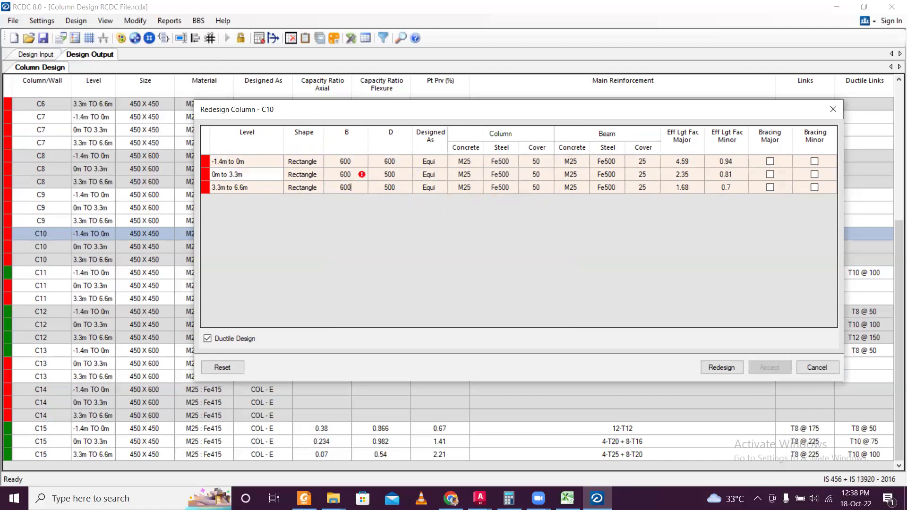
{"action": "left_click", "coordinate": [392, 174]}
{"action": "type", "text": "600"}
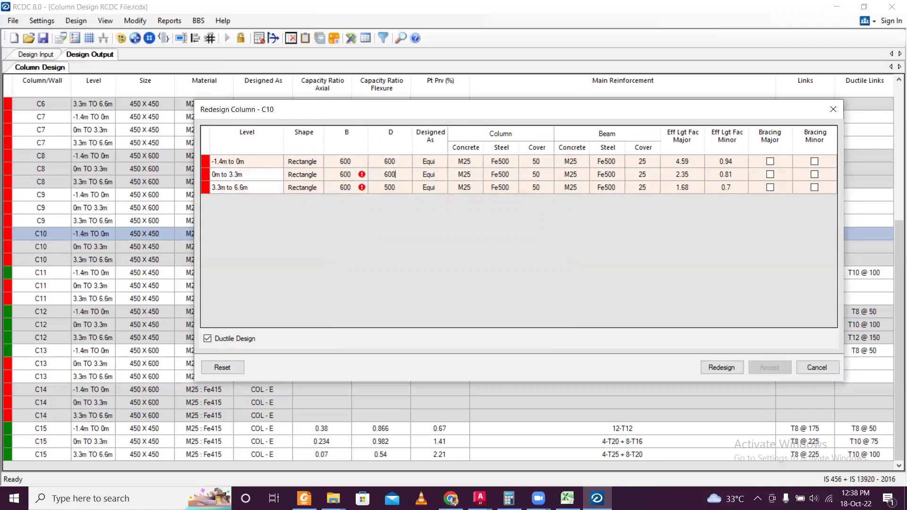
{"action": "left_click", "coordinate": [396, 187]}
{"action": "type", "text": "600"}
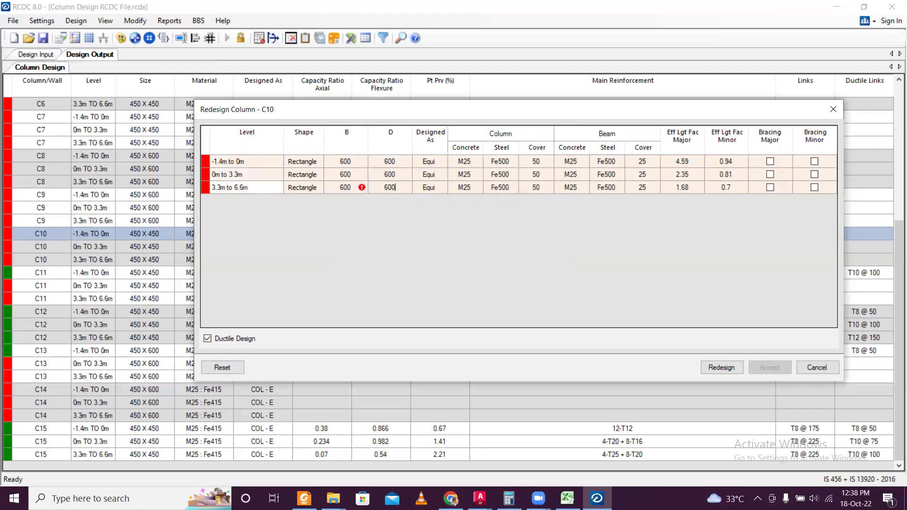
{"action": "left_click", "coordinate": [719, 366]}
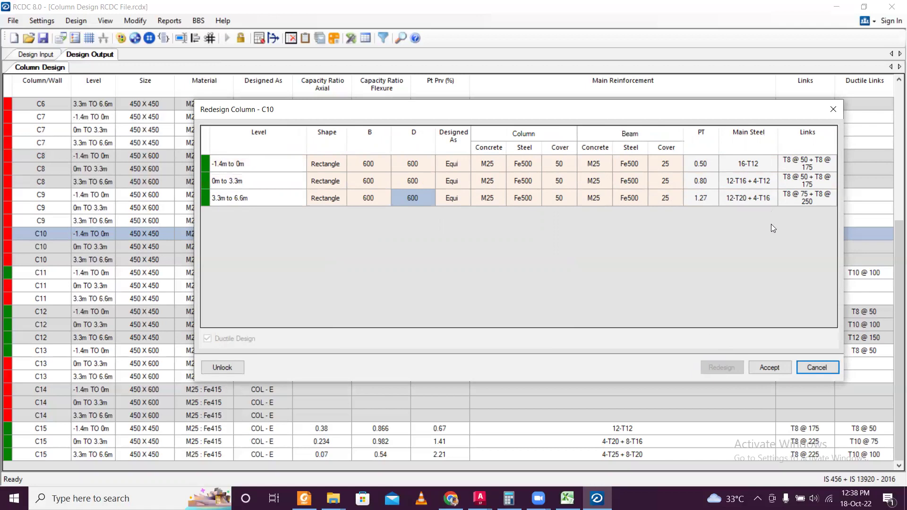
{"action": "left_click", "coordinate": [775, 367]}
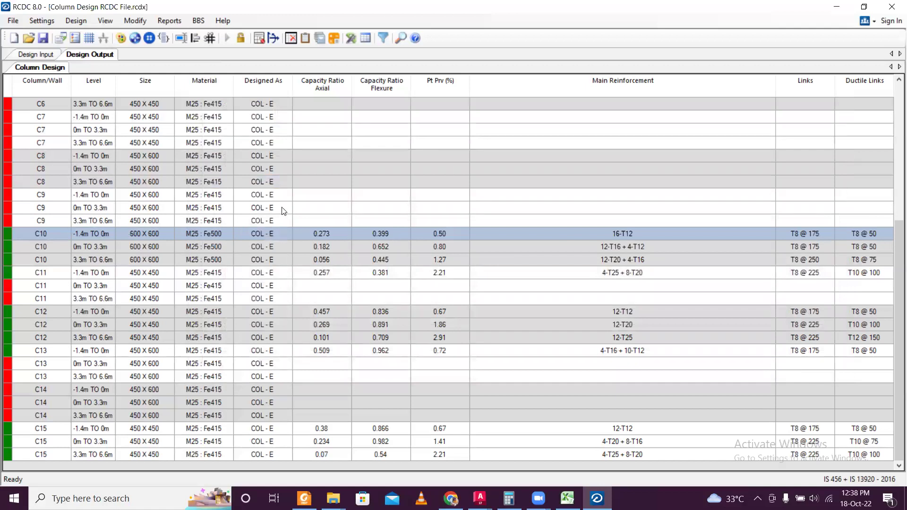
Check the redesigned results for columns C1 to C15 and save the column design project
{"action": "scroll", "coordinate": [282, 207], "scroll_direction": "up", "scroll_amount": 6}
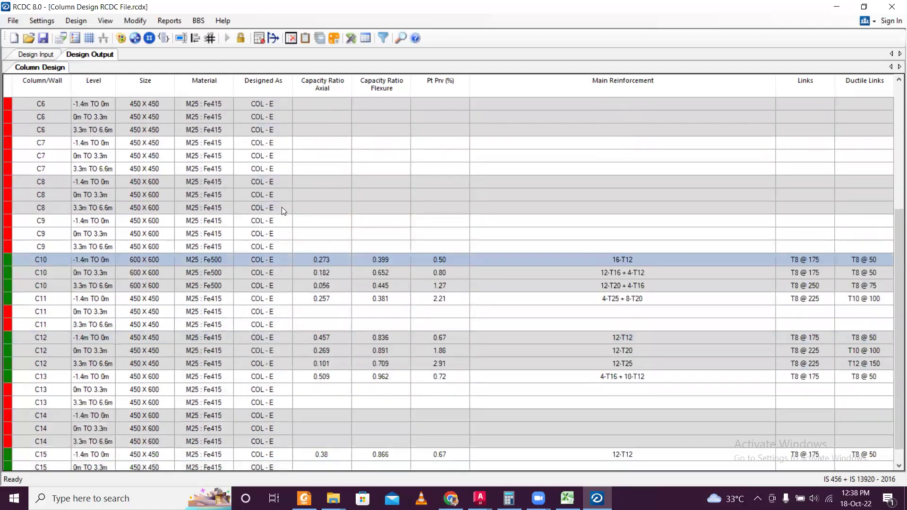
{"action": "scroll", "coordinate": [285, 211], "scroll_direction": "down", "scroll_amount": 6}
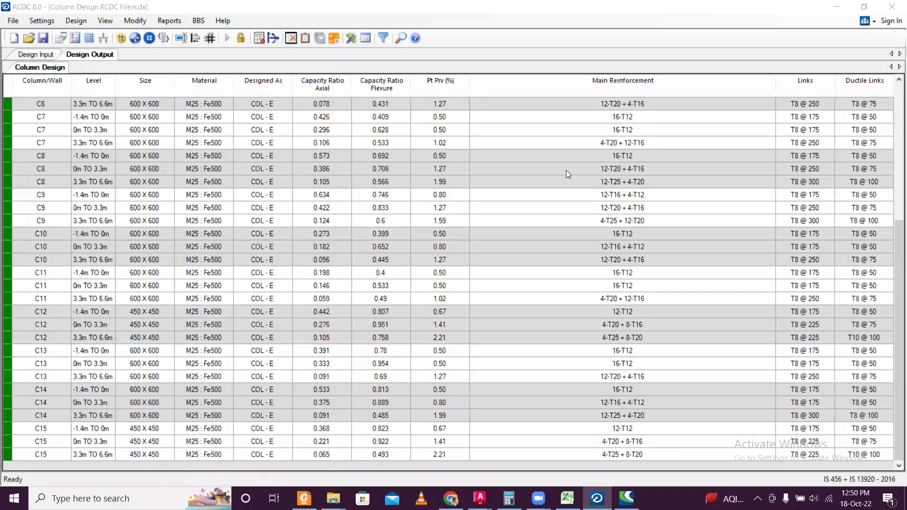
{"action": "scroll", "coordinate": [568, 174], "scroll_direction": "up", "scroll_amount": 6}
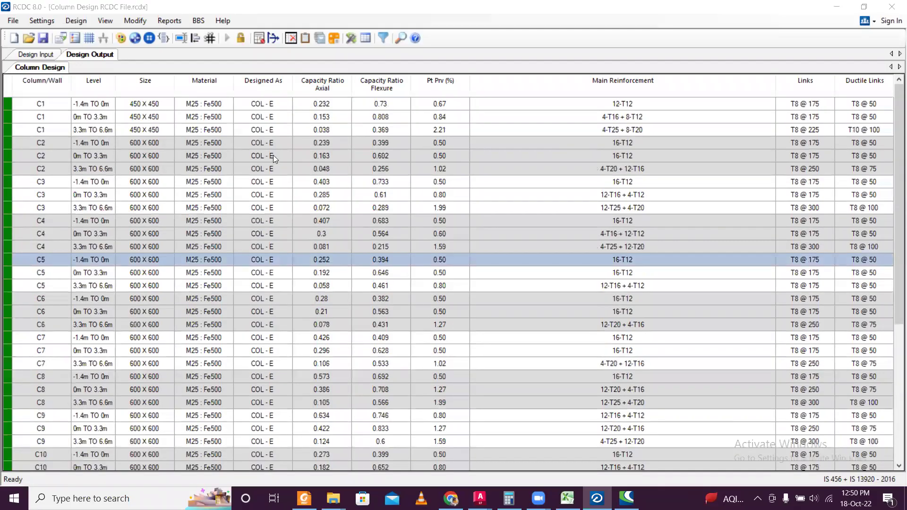
{"action": "scroll", "coordinate": [234, 148], "scroll_direction": "down", "scroll_amount": 6}
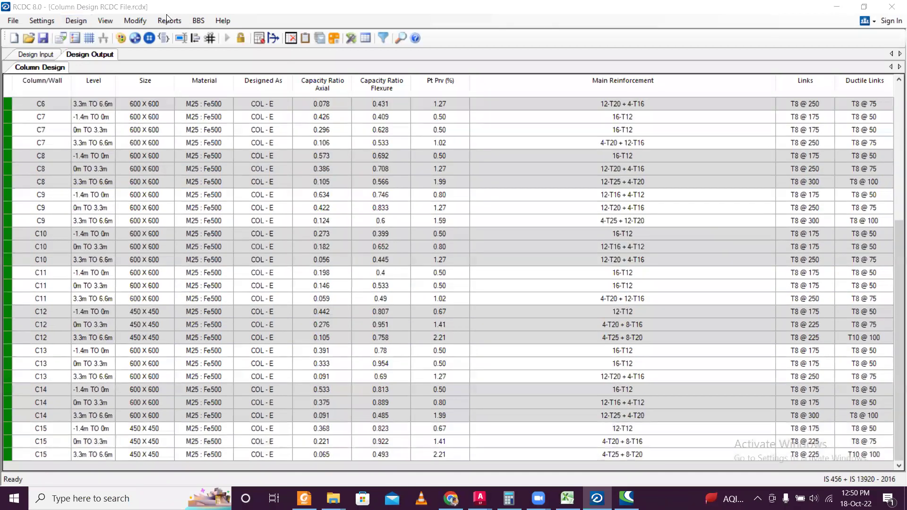
{"action": "left_click", "coordinate": [171, 20]}
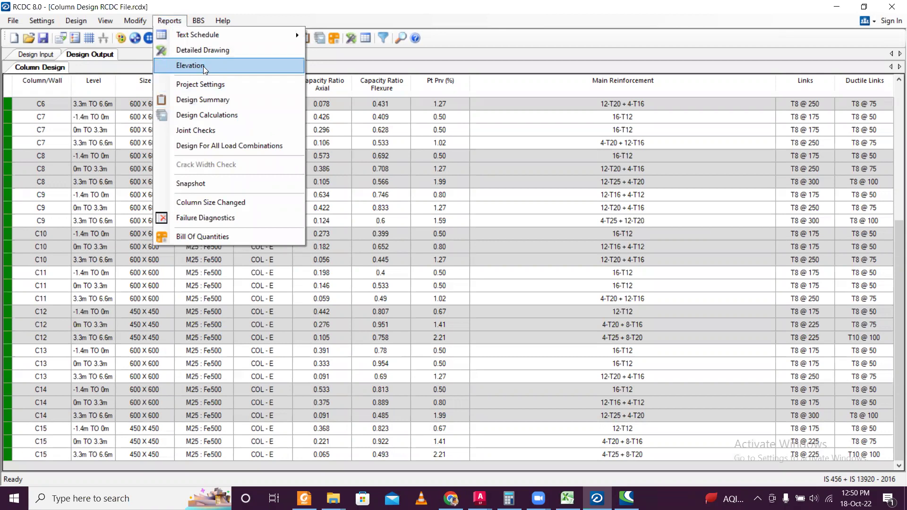
{"action": "left_click", "coordinate": [268, 15]}
{"action": "key", "text": "ctrl+s"}
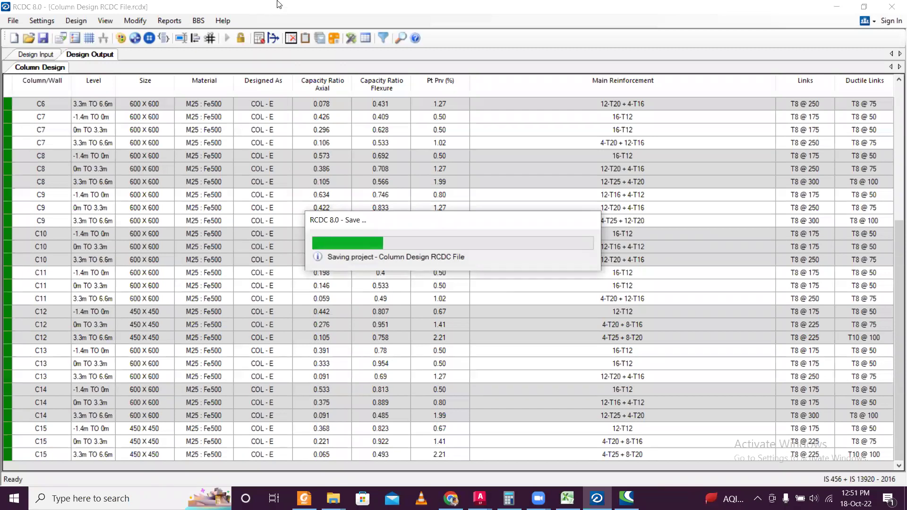
Generate the column text schedule and save it as a DXF file named Column Schedule in the Officer Barrack folder
{"action": "left_click", "coordinate": [170, 20]}
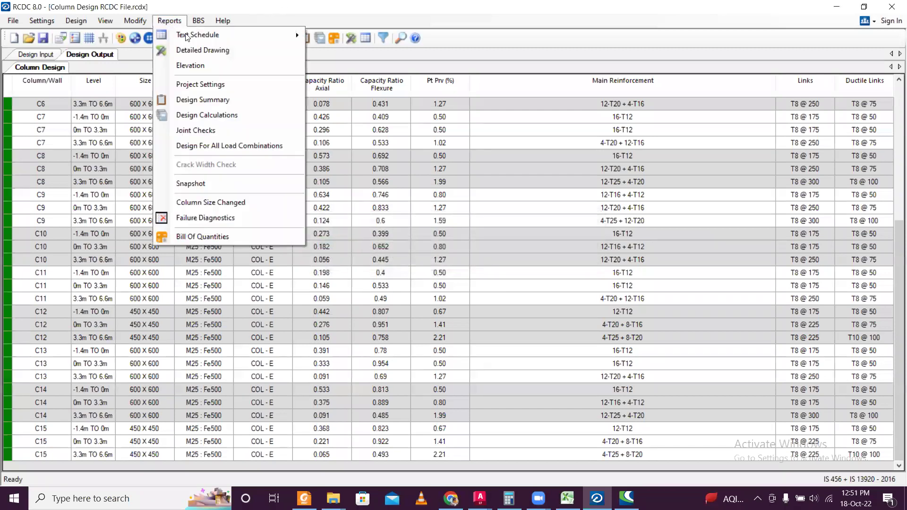
{"action": "mouse_move", "coordinate": [186, 33]}
{"action": "left_click", "coordinate": [327, 36]}
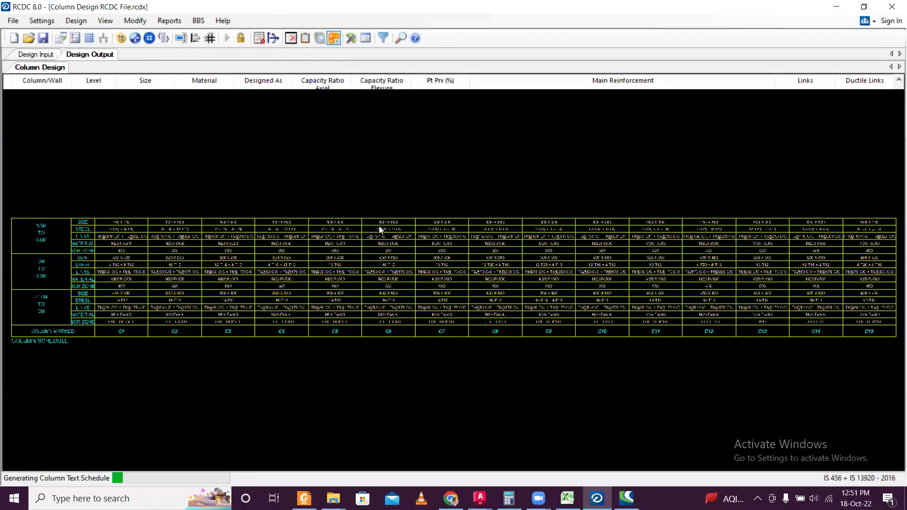
{"action": "left_click", "coordinate": [13, 82]}
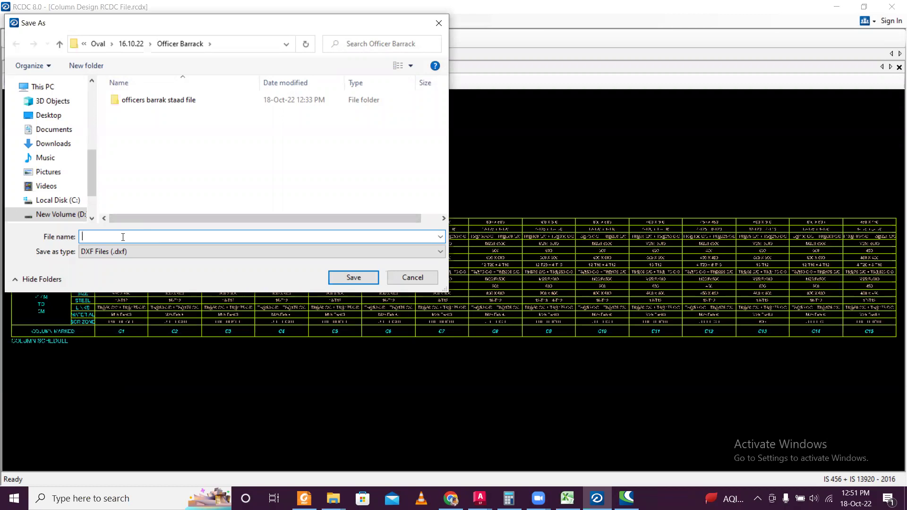
{"action": "type", "text": "Column"}
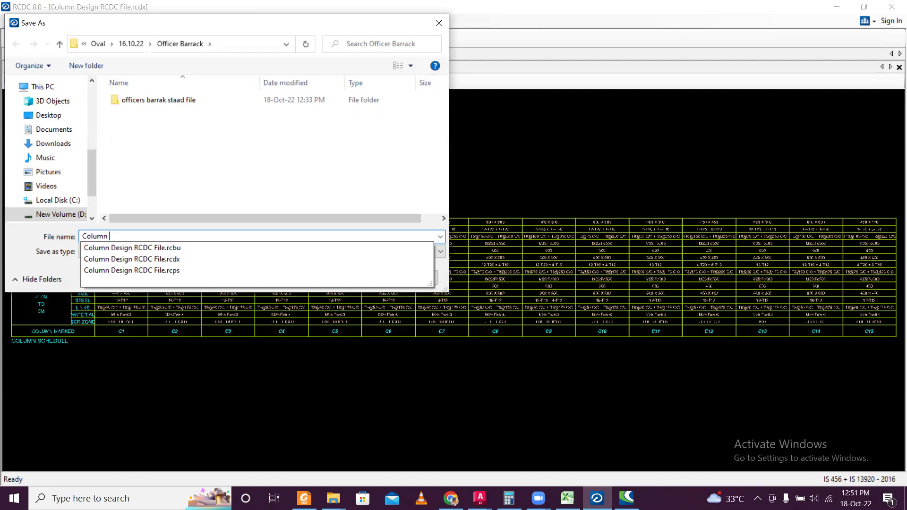
{"action": "type", "text": "Schedule"}
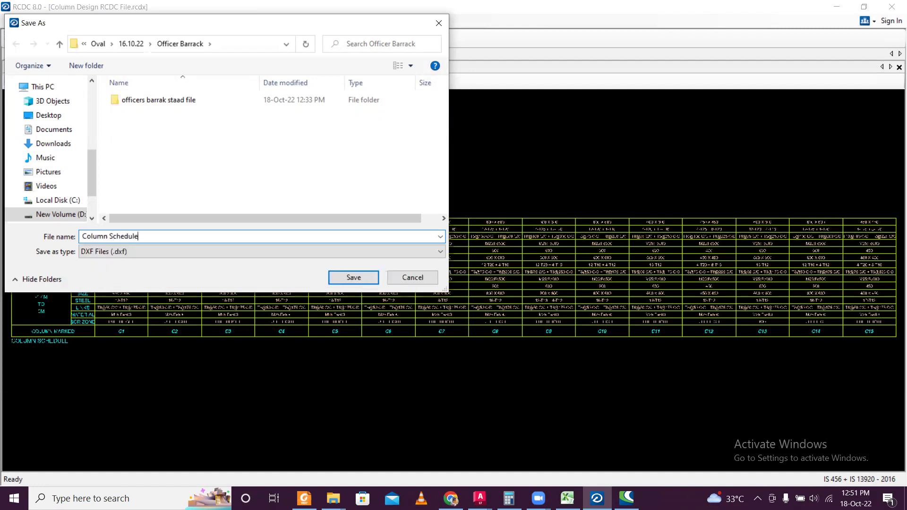
{"action": "left_click", "coordinate": [355, 274]}
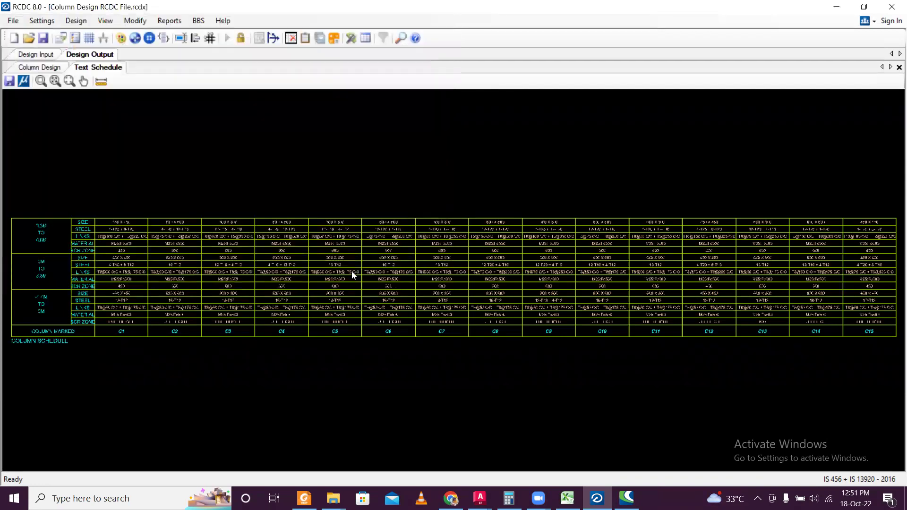
Generate the detailed drawing for all columns from -1.4m to 6.6m and inspect the column sections
{"action": "left_click", "coordinate": [169, 21]}
{"action": "left_click", "coordinate": [204, 51]}
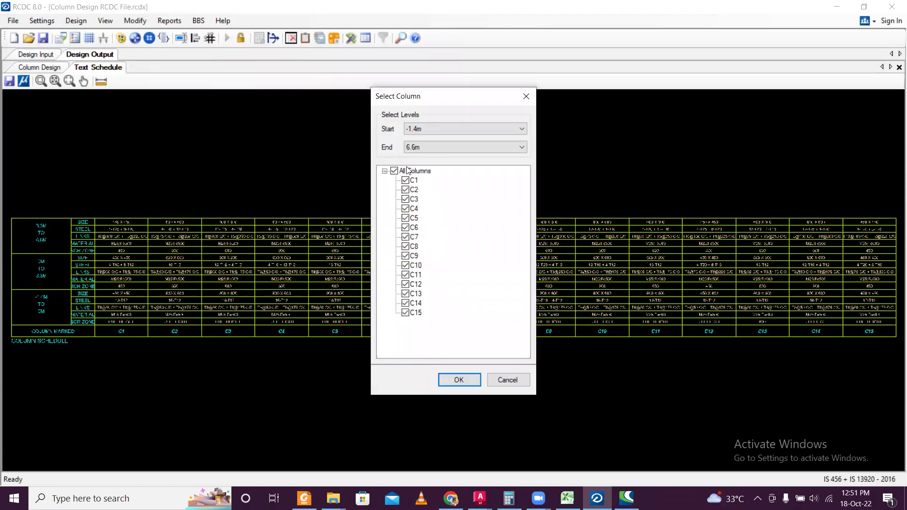
{"action": "left_click", "coordinate": [465, 379]}
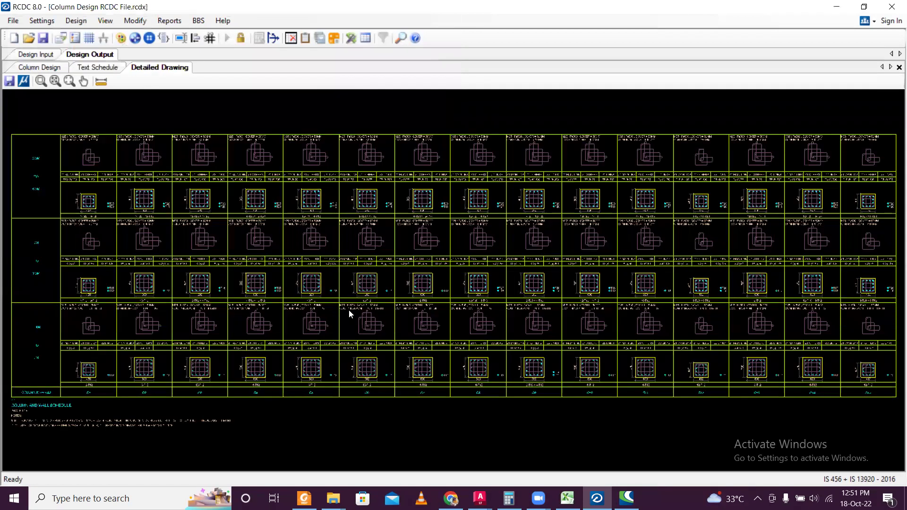
{"action": "scroll", "coordinate": [89, 175], "scroll_direction": "up", "scroll_amount": 2}
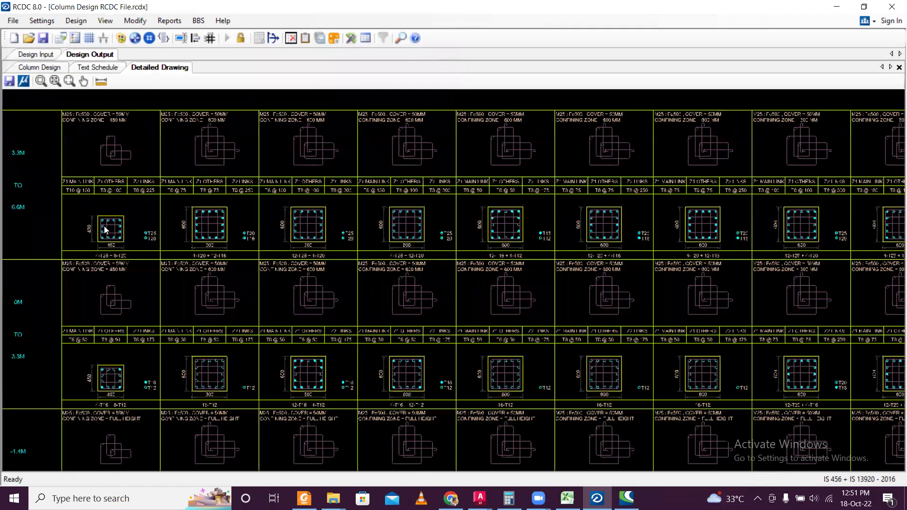
{"action": "scroll", "coordinate": [106, 230], "scroll_direction": "up", "scroll_amount": 2}
{"action": "scroll", "coordinate": [113, 219], "scroll_direction": "down", "scroll_amount": 2}
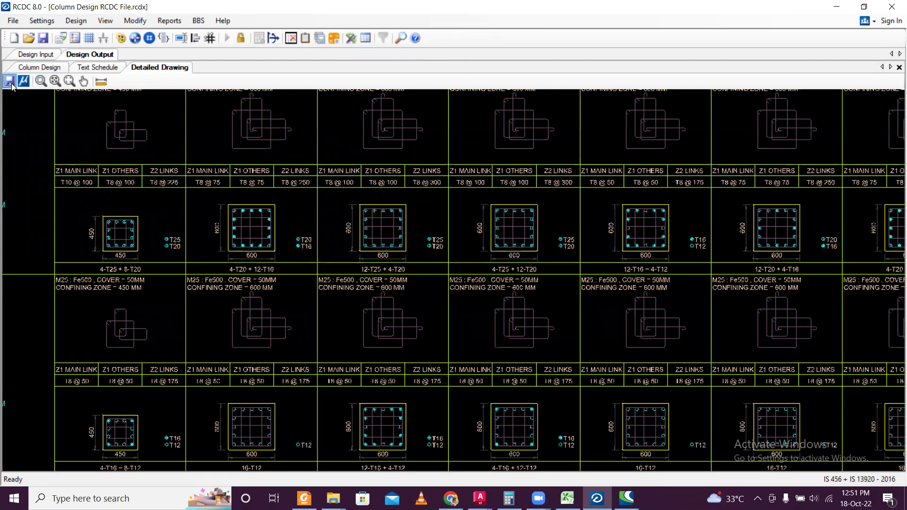
Save the detailed drawing as a DXF file named Column Sections in the Officer Barrack folder
{"action": "left_click", "coordinate": [9, 82]}
{"action": "left_click", "coordinate": [144, 113]}
{"action": "left_click", "coordinate": [121, 236]}
{"action": "double_click", "coordinate": [121, 236]}
{"action": "type", "text": "Sections"}
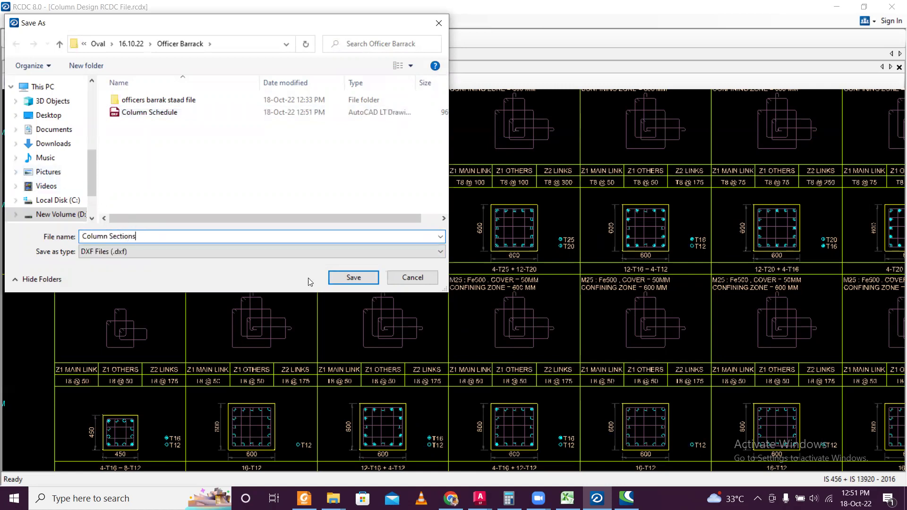
{"action": "left_click", "coordinate": [345, 282]}
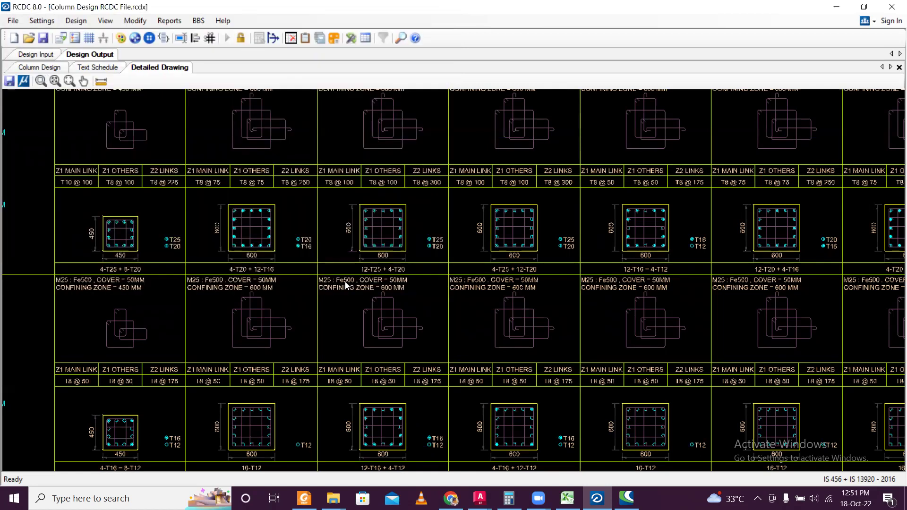
Generate the design calculations report for all columns, C1 to C15
{"action": "left_click", "coordinate": [170, 22]}
{"action": "left_click", "coordinate": [182, 50]}
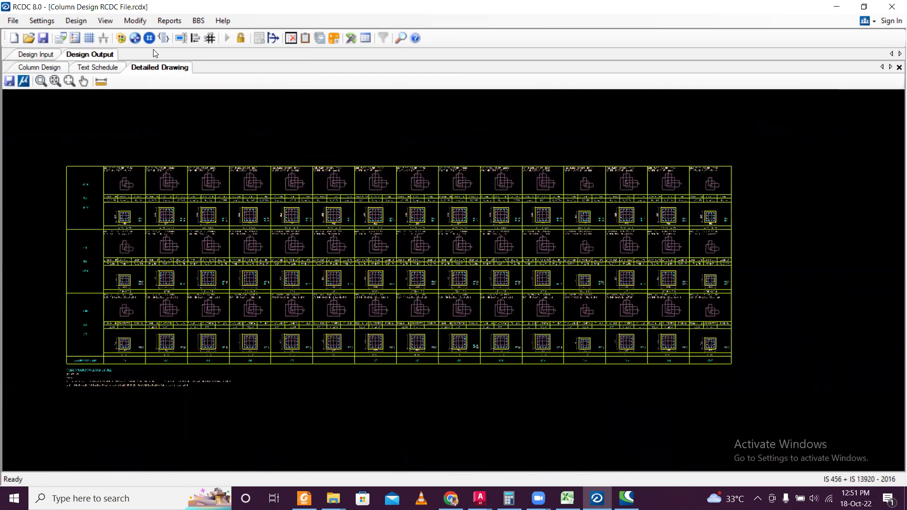
{"action": "left_click", "coordinate": [174, 22]}
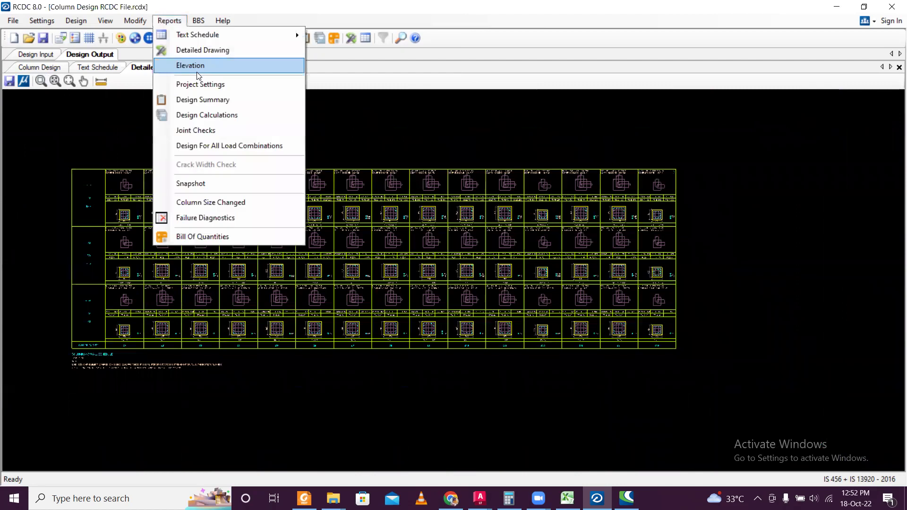
{"action": "left_click", "coordinate": [204, 115]}
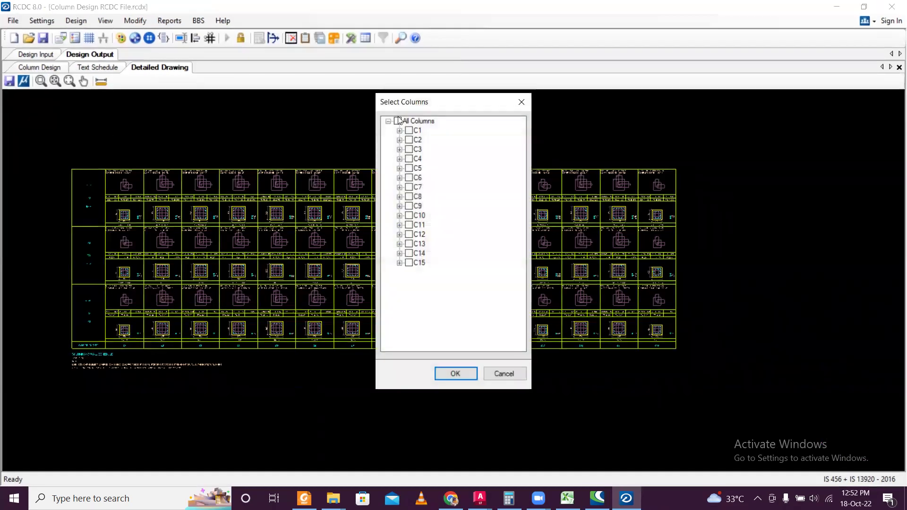
{"action": "left_click", "coordinate": [399, 121]}
{"action": "left_click_drag", "start_coordinate": [416, 101], "coordinate": [391, 49]}
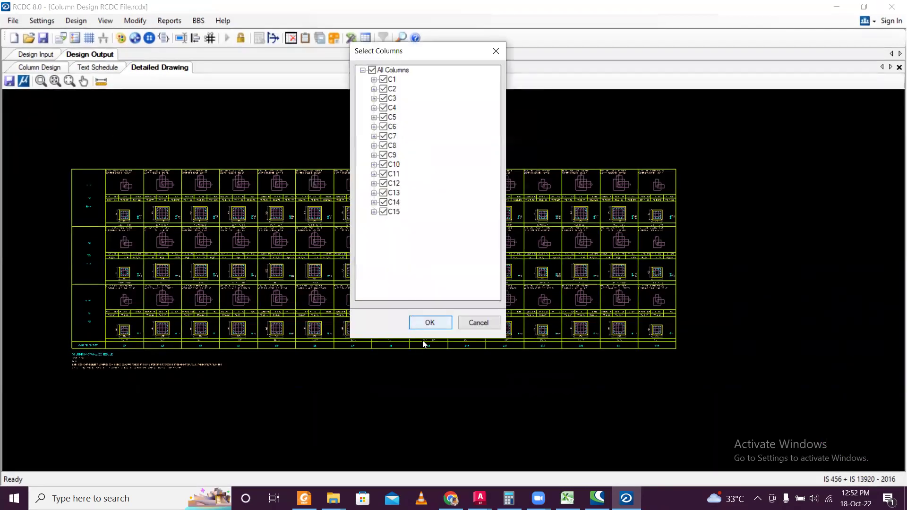
{"action": "left_click", "coordinate": [431, 322]}
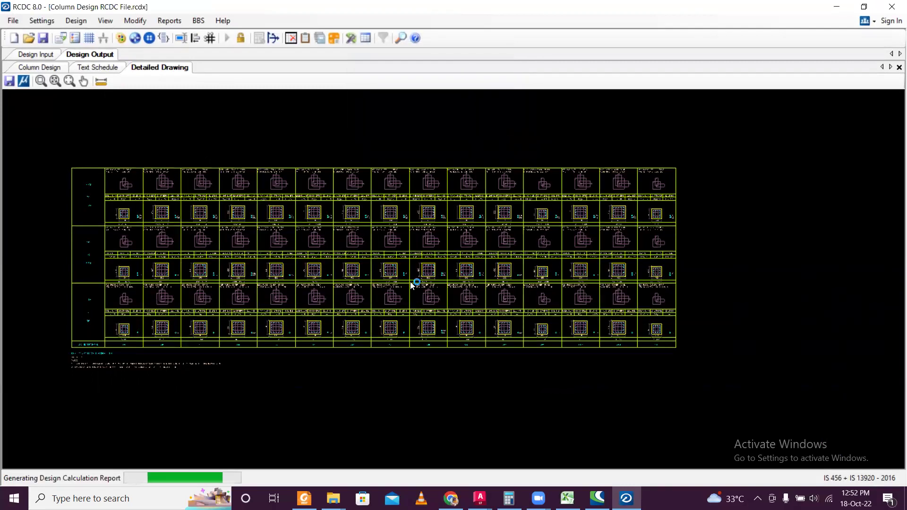
Read through the design calculations, examining C1's general data, stability index, effective length, slenderness and shear design
{"action": "scroll", "coordinate": [374, 275], "scroll_direction": "down", "scroll_amount": 15}
{"action": "scroll", "coordinate": [385, 274], "scroll_direction": "down", "scroll_amount": 2}
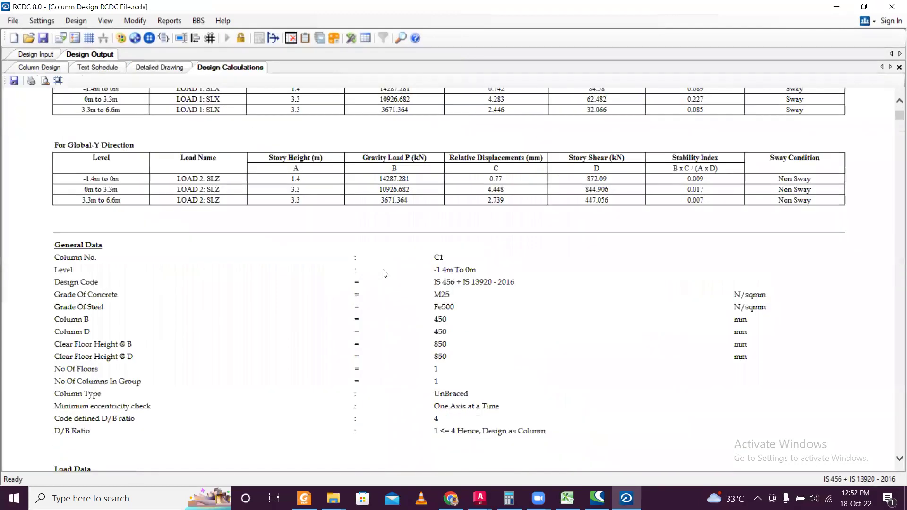
{"action": "scroll", "coordinate": [384, 272], "scroll_direction": "up", "scroll_amount": 2}
{"action": "scroll", "coordinate": [384, 270], "scroll_direction": "up", "scroll_amount": 4}
{"action": "scroll", "coordinate": [386, 270], "scroll_direction": "down", "scroll_amount": 20}
{"action": "scroll", "coordinate": [386, 271], "scroll_direction": "down", "scroll_amount": 10}
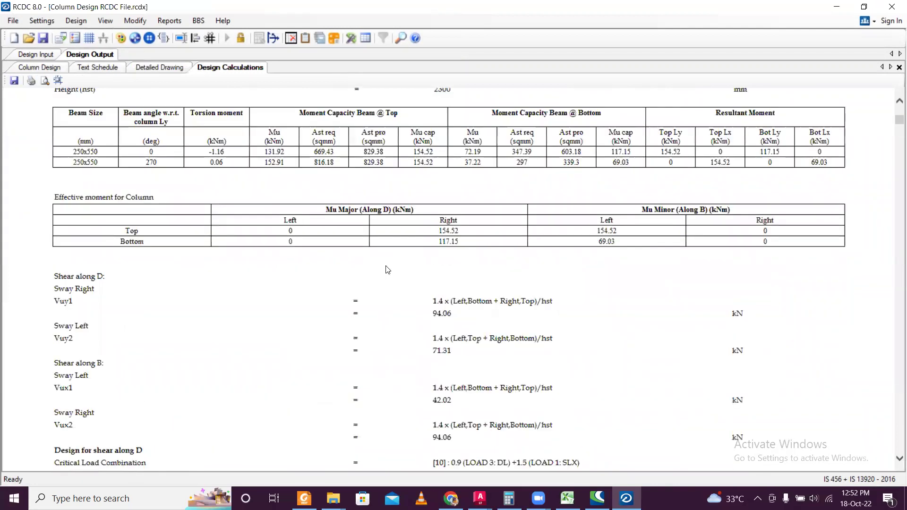
{"action": "scroll", "coordinate": [387, 270], "scroll_direction": "down", "scroll_amount": 4}
{"action": "scroll", "coordinate": [387, 270], "scroll_direction": "up", "scroll_amount": 9}
{"action": "scroll", "coordinate": [388, 270], "scroll_direction": "down", "scroll_amount": 20}
{"action": "scroll", "coordinate": [388, 269], "scroll_direction": "down", "scroll_amount": 20}
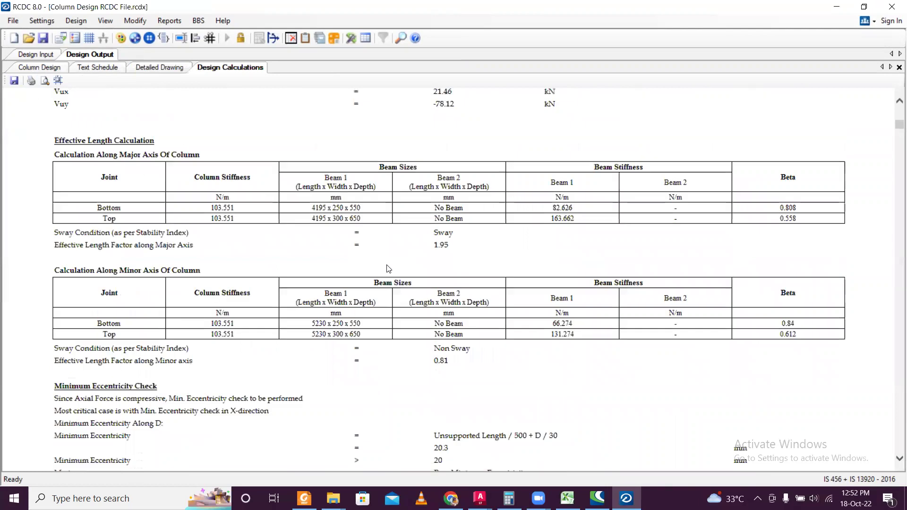
{"action": "scroll", "coordinate": [388, 267], "scroll_direction": "up", "scroll_amount": 9}
{"action": "scroll", "coordinate": [388, 268], "scroll_direction": "down", "scroll_amount": 18}
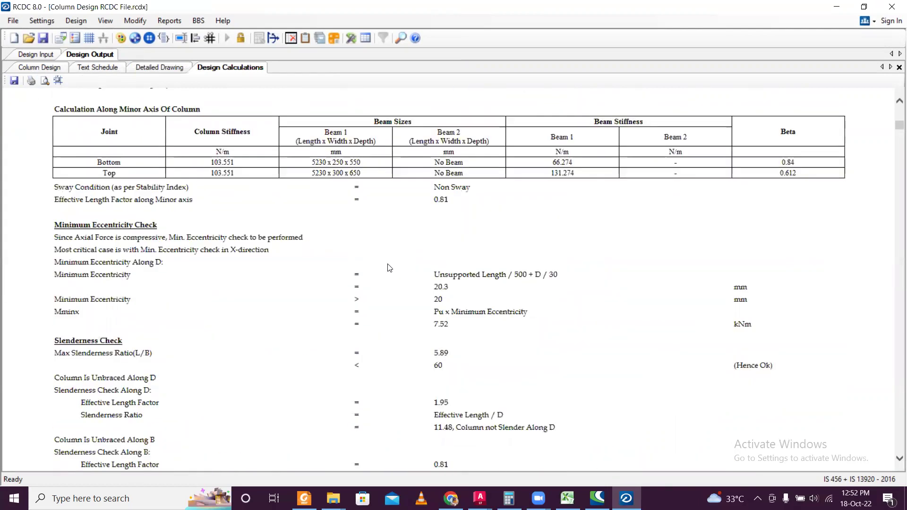
{"action": "scroll", "coordinate": [389, 267], "scroll_direction": "down", "scroll_amount": 20}
{"action": "scroll", "coordinate": [389, 267], "scroll_direction": "down", "scroll_amount": 20}
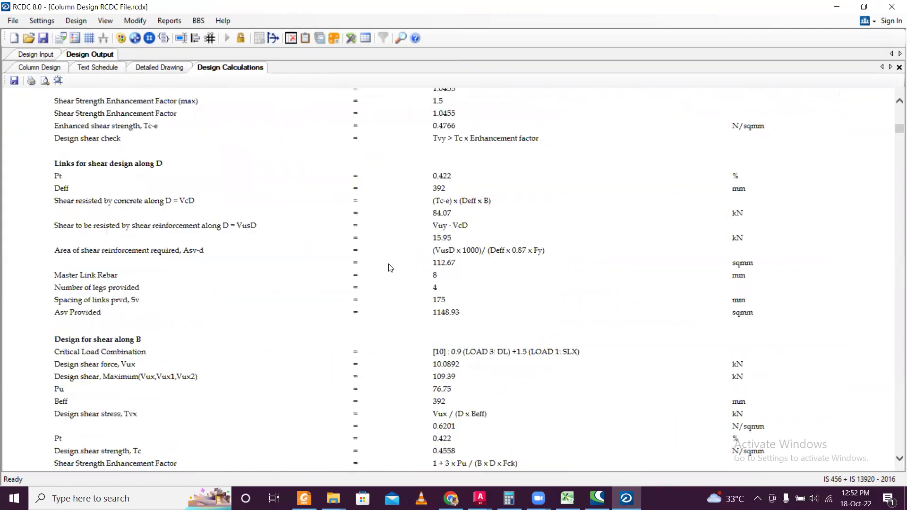
{"action": "left_click_drag", "start_coordinate": [898, 132], "coordinate": [558, 102]}
{"action": "scroll", "coordinate": [895, 159], "scroll_direction": "down", "scroll_amount": 7}
{"action": "scroll", "coordinate": [894, 282], "scroll_direction": "down", "scroll_amount": 10}
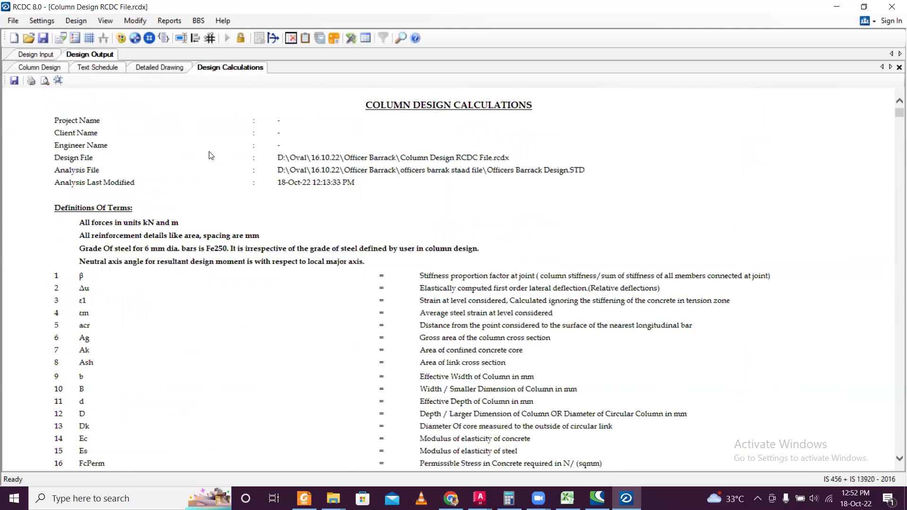
Print the full design calculations report to a PDF named Column Design Calculations in the Officer Barrack folder
{"action": "key", "text": "ctrl+p"}
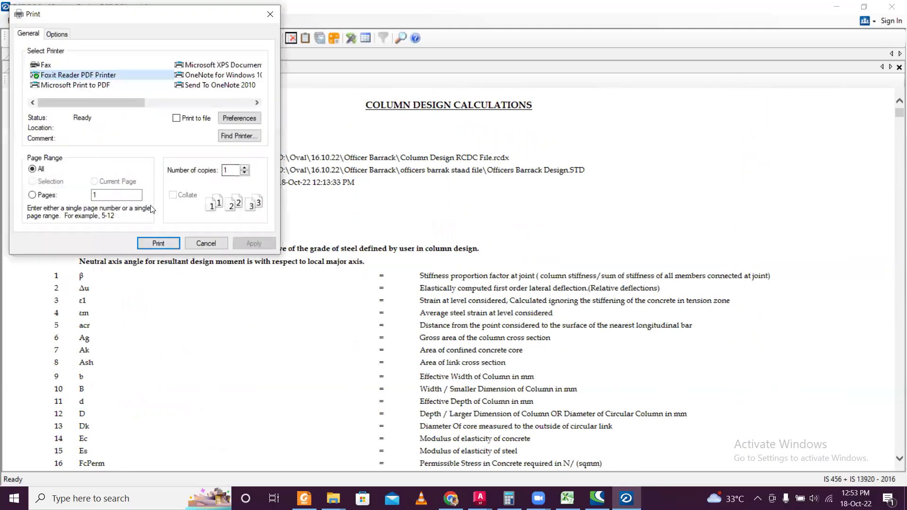
{"action": "left_click", "coordinate": [159, 242]}
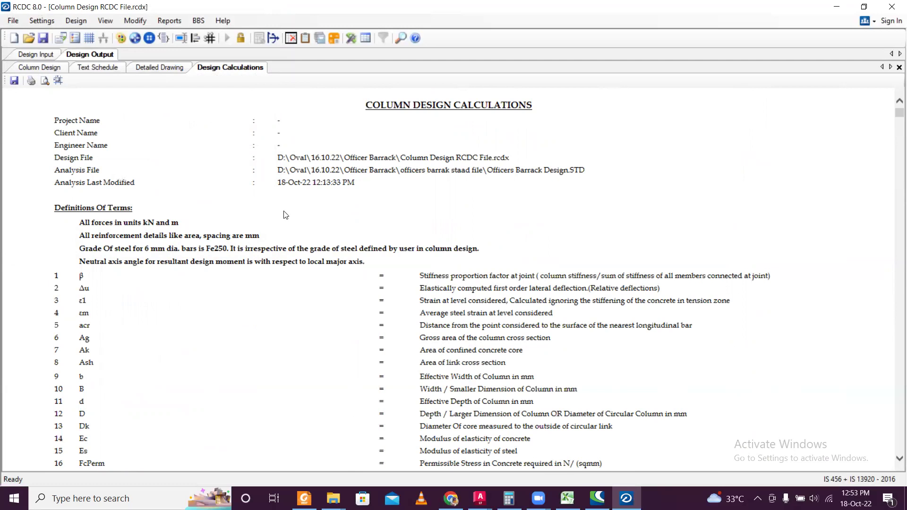
{"action": "key", "text": "ctrl+p"}
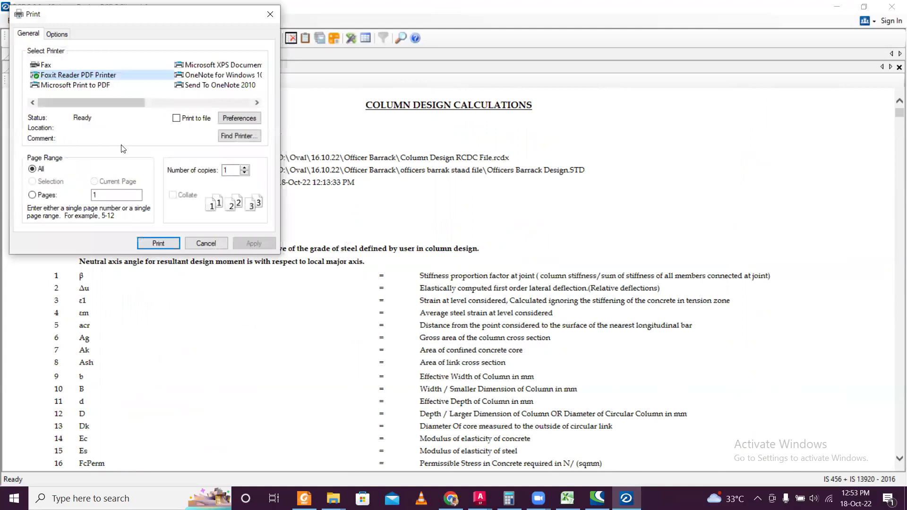
{"action": "left_click", "coordinate": [158, 244]}
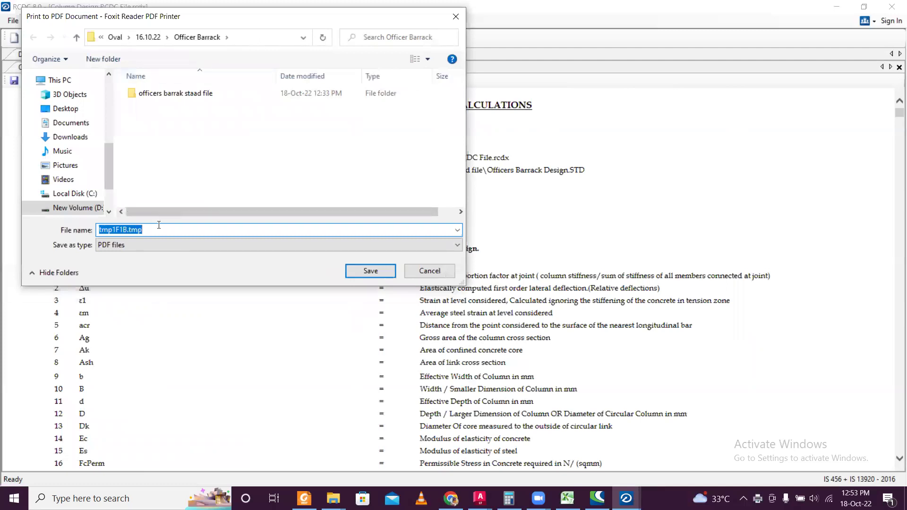
{"action": "type", "text": "Column"}
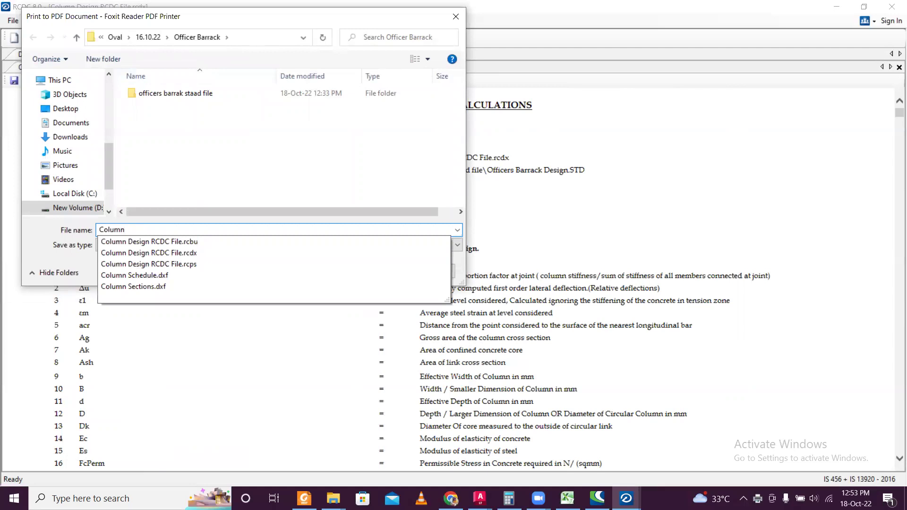
{"action": "type", "text": " Design "}
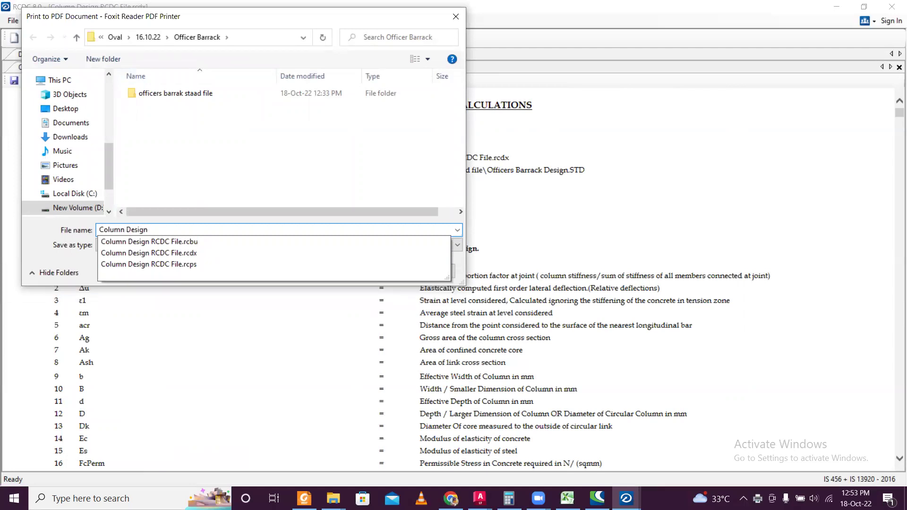
{"action": "type", "text": "Calculations"}
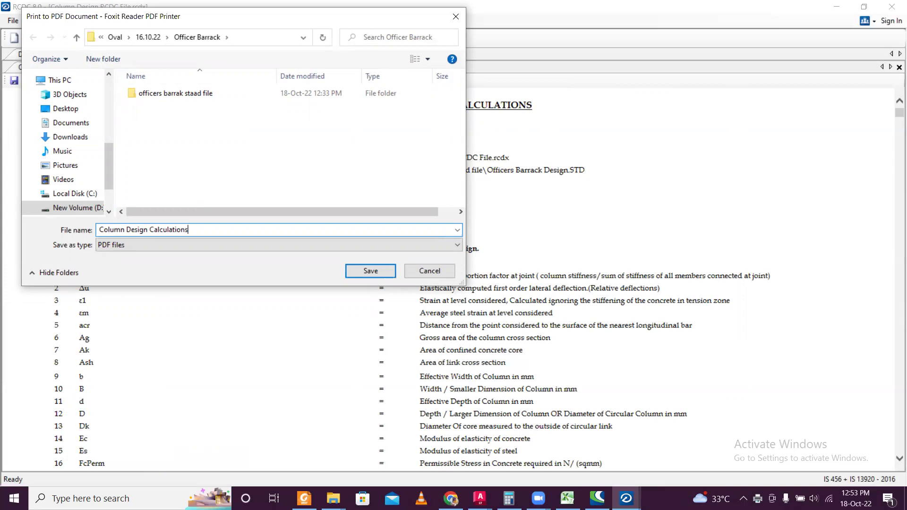
{"action": "left_click", "coordinate": [372, 273]}
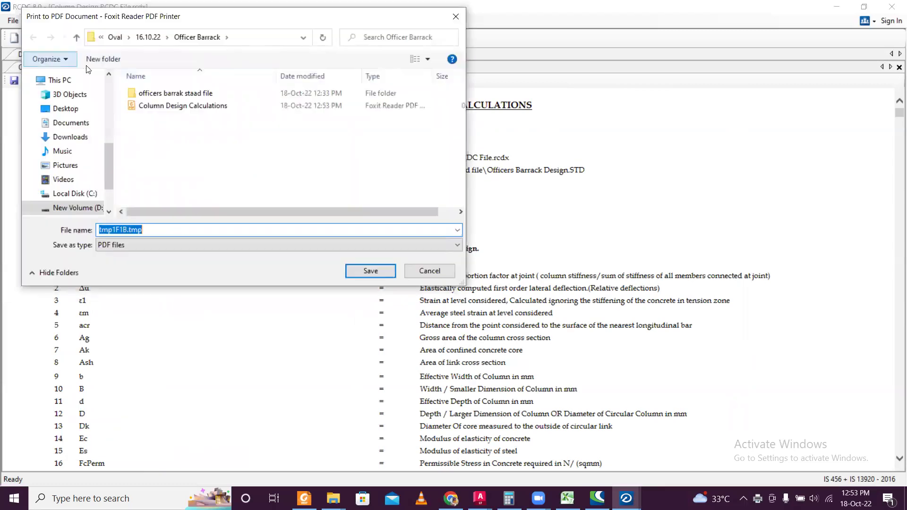
{"action": "left_click", "coordinate": [456, 17]}
Save the column layout drawing as a DXF file named Column Layout in the Officer Barrack folder
{"action": "left_click", "coordinate": [32, 67]}
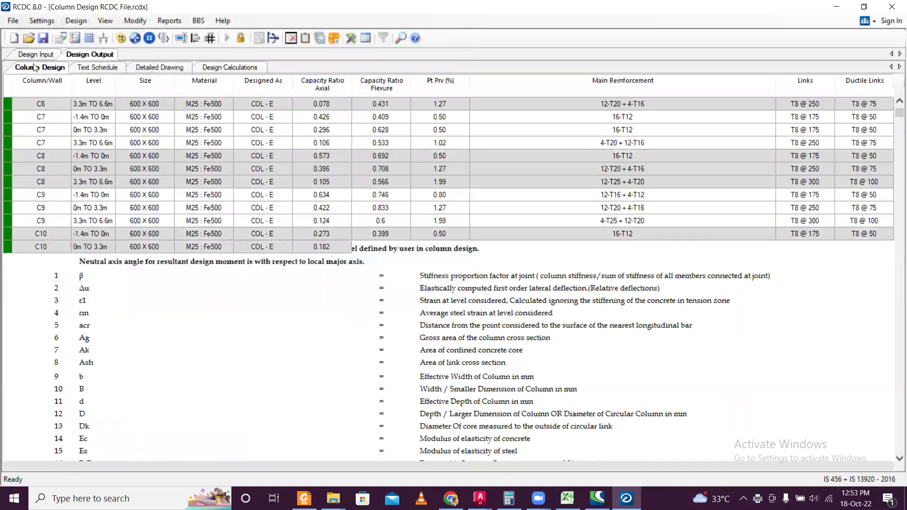
{"action": "left_click", "coordinate": [40, 53]}
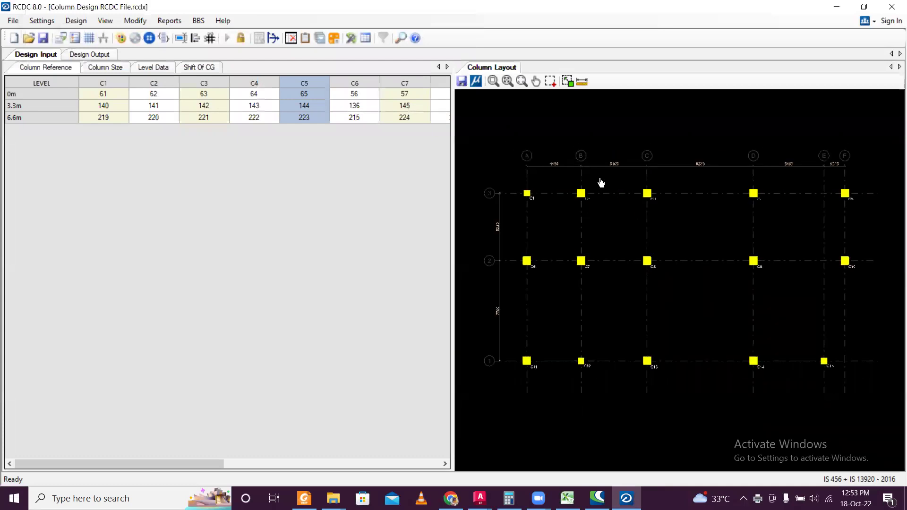
{"action": "scroll", "coordinate": [599, 184], "scroll_direction": "down", "scroll_amount": 2}
{"action": "scroll", "coordinate": [793, 198], "scroll_direction": "up", "scroll_amount": 2}
{"action": "scroll", "coordinate": [797, 197], "scroll_direction": "down", "scroll_amount": 3}
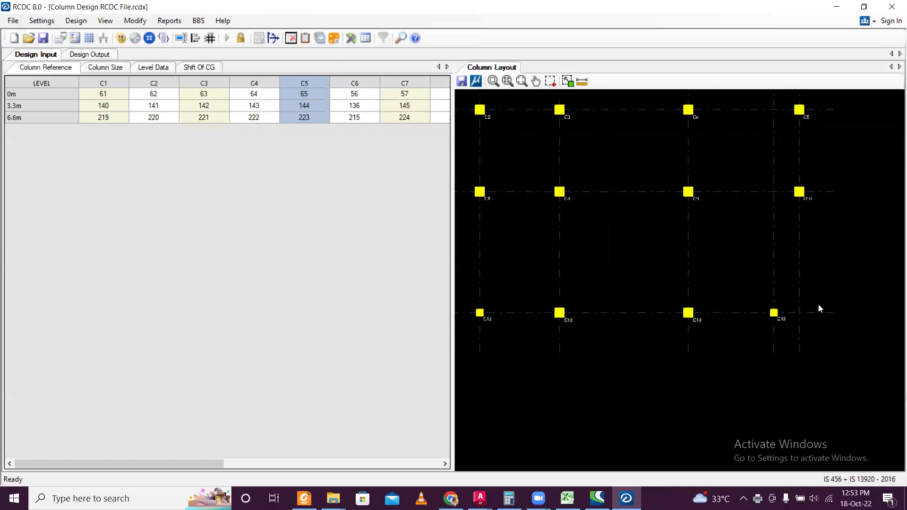
{"action": "left_click", "coordinate": [463, 82]}
{"action": "type", "text": "Column "}
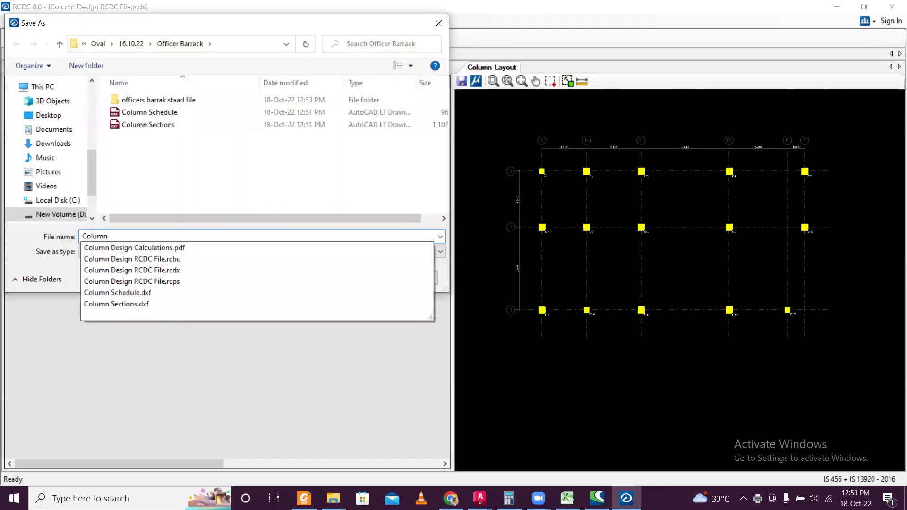
{"action": "type", "text": "Layout"}
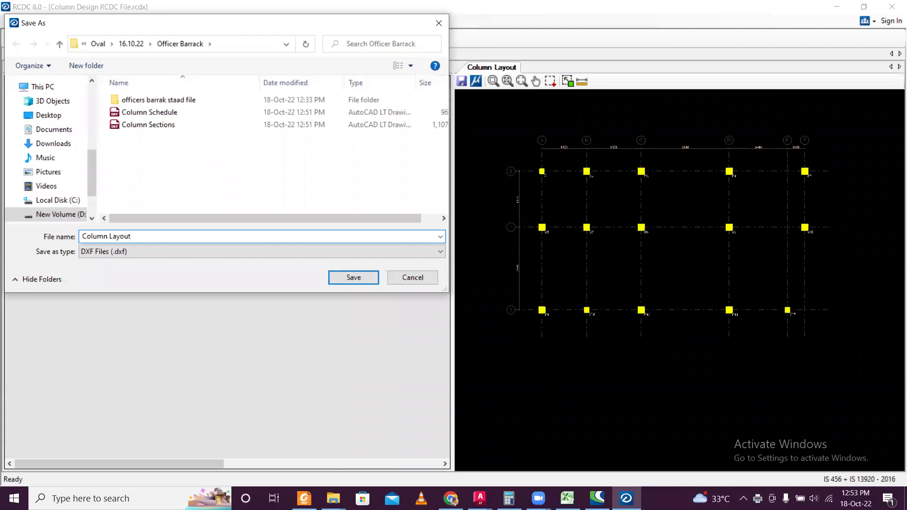
{"action": "left_click", "coordinate": [333, 277]}
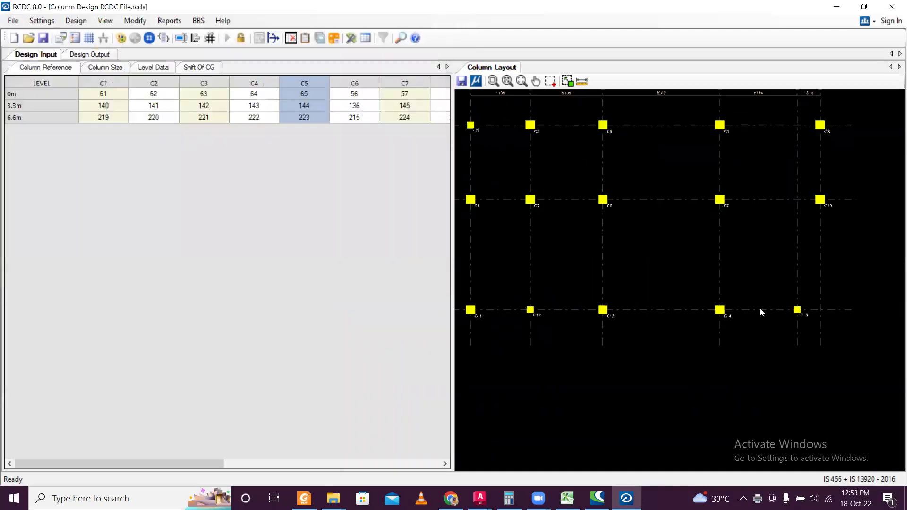
Save the column design project and close it
{"action": "scroll", "coordinate": [759, 302], "scroll_direction": "down", "scroll_amount": 1}
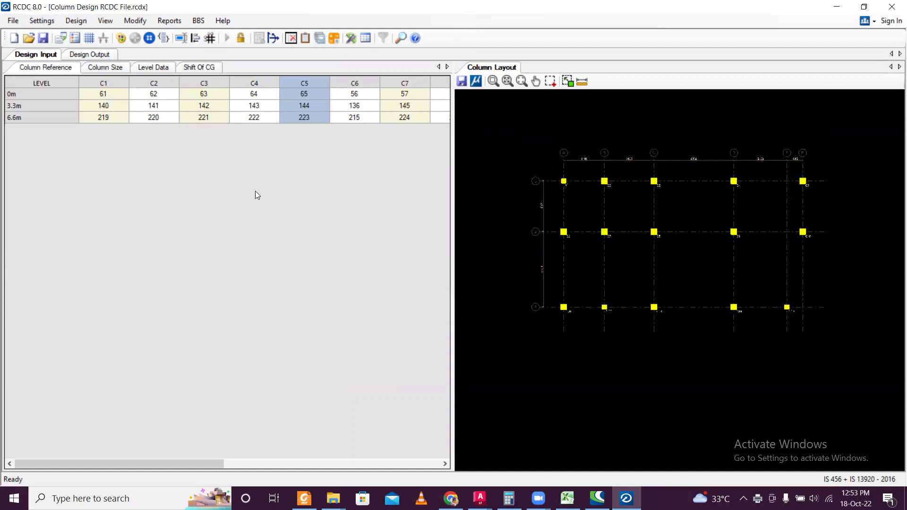
{"action": "key", "text": "ctrl+s"}
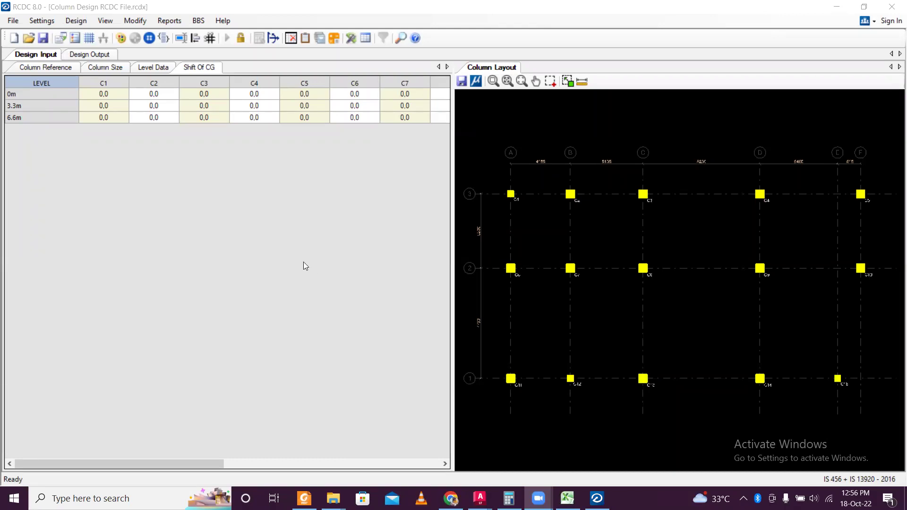
{"action": "left_click", "coordinate": [15, 22]}
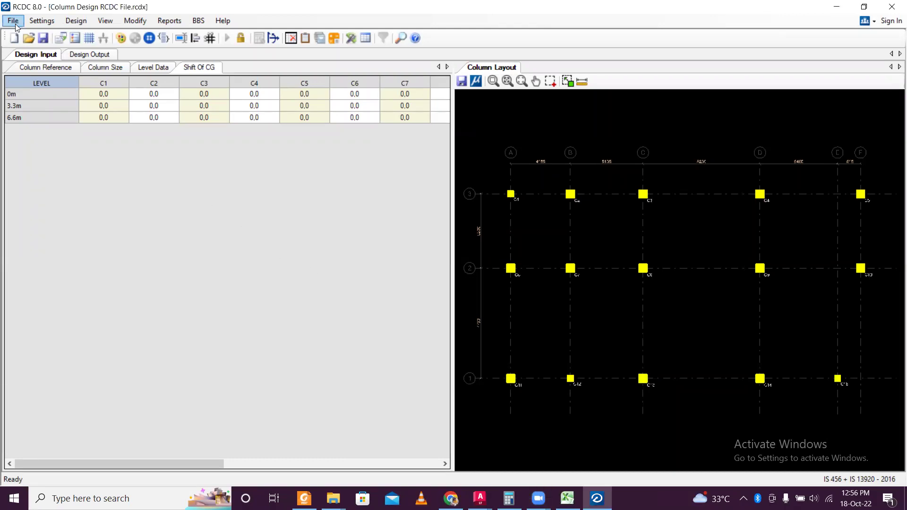
{"action": "left_click", "coordinate": [14, 22]}
{"action": "left_click", "coordinate": [38, 70]}
{"action": "left_click", "coordinate": [892, 6]}
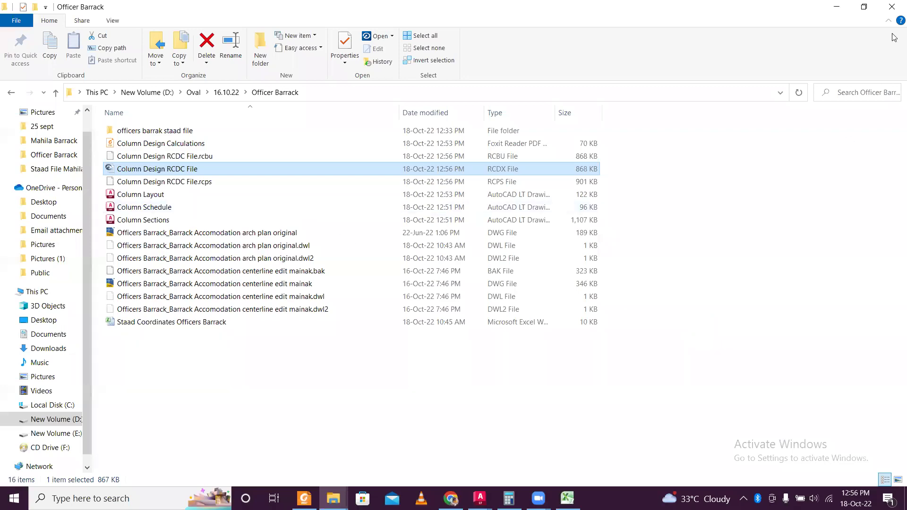
Minimise the folder window and launch RCDC with the STAAD Advanced Concrete Design license
{"action": "left_click", "coordinate": [841, 7]}
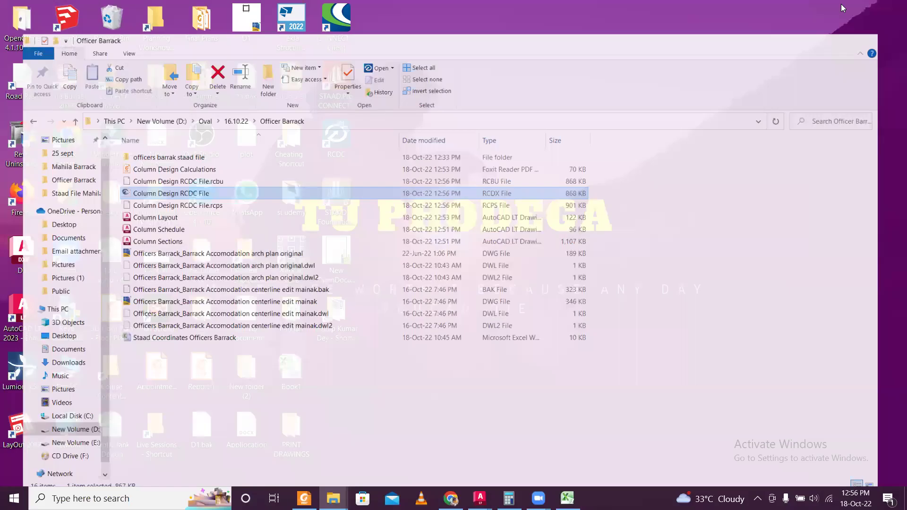
{"action": "double_click", "coordinate": [334, 148]}
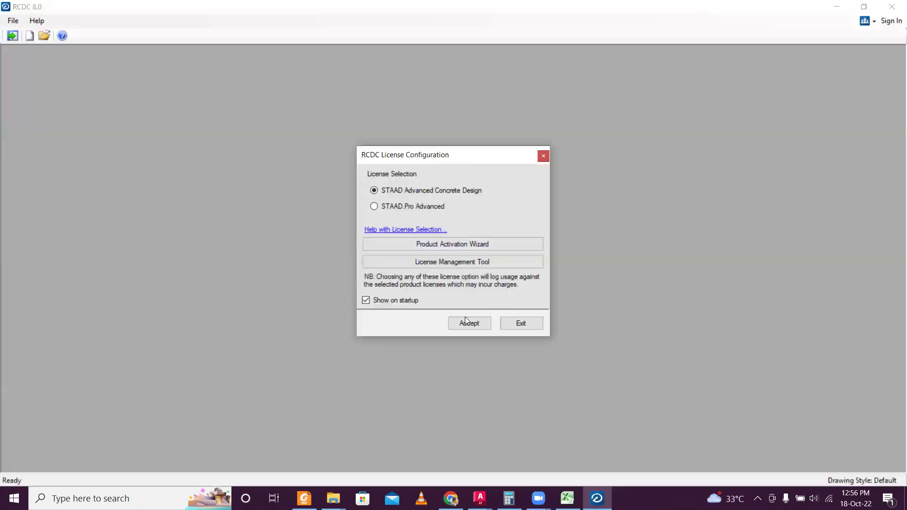
{"action": "left_click", "coordinate": [466, 323]}
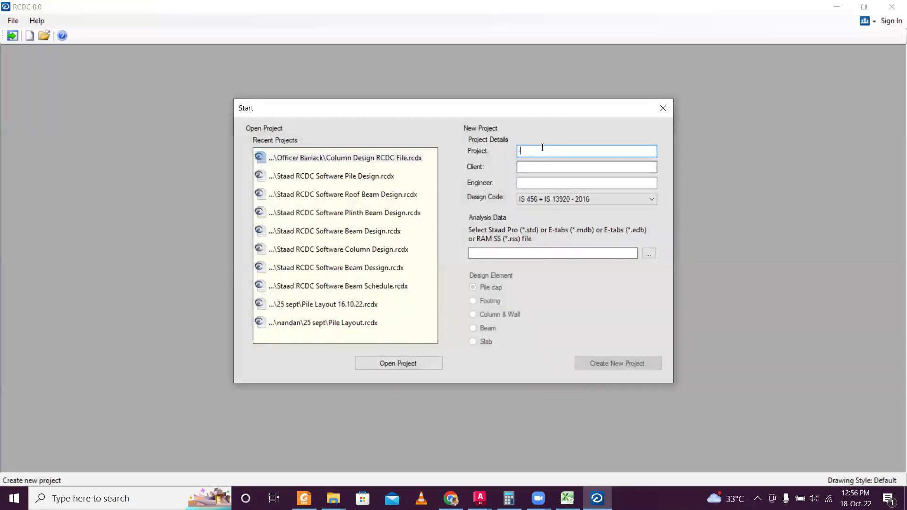
Create a pile cap project to IS 456 + IS 13920 - 2016 from the Officers Barrack STAAD file, entering "-" for the project details
{"action": "left_click", "coordinate": [529, 166]}
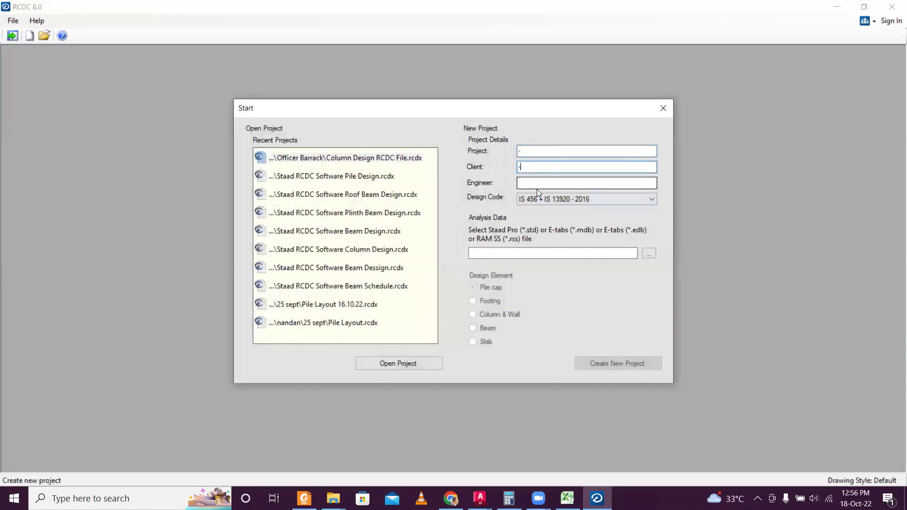
{"action": "left_click", "coordinate": [652, 255]}
{"action": "double_click", "coordinate": [460, 205]}
{"action": "left_click", "coordinate": [456, 204]}
{"action": "left_click", "coordinate": [587, 382]}
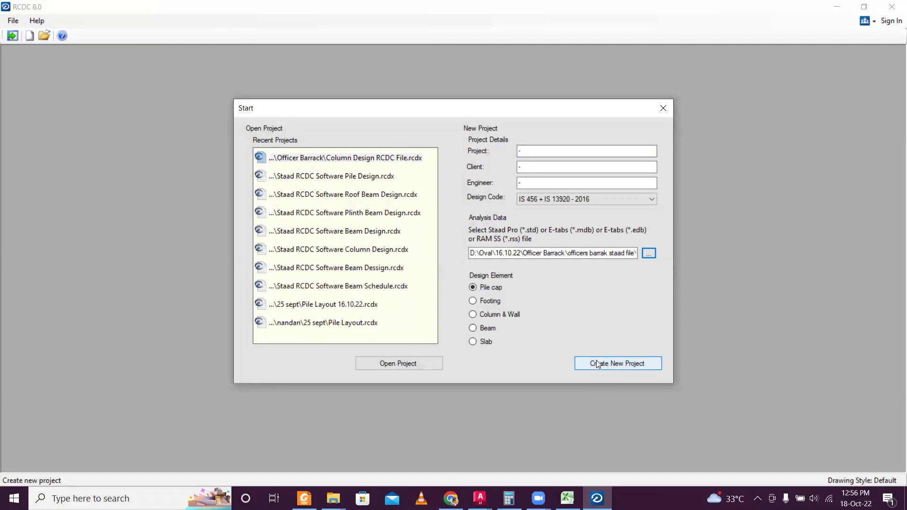
{"action": "left_click", "coordinate": [597, 362]}
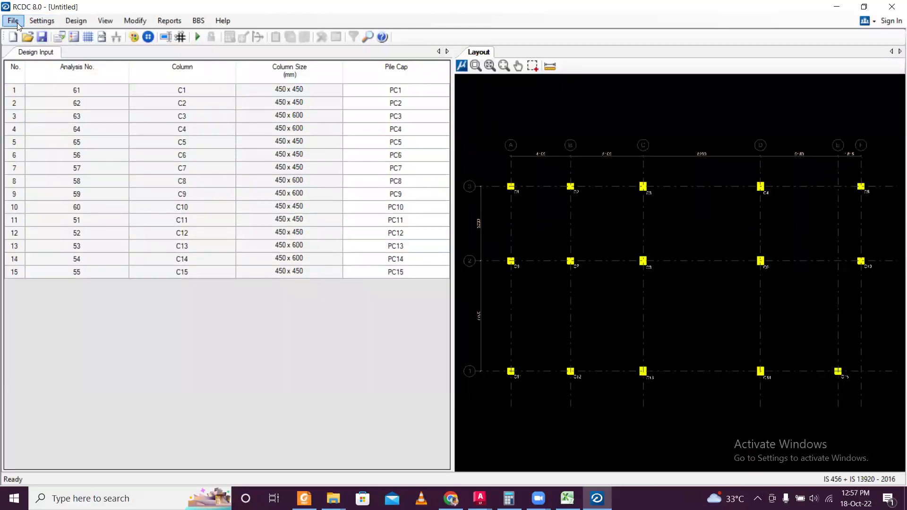
Import the column sizes and marks from Column Design RCDC File in the Officer Barrack folder
{"action": "left_click", "coordinate": [13, 21]}
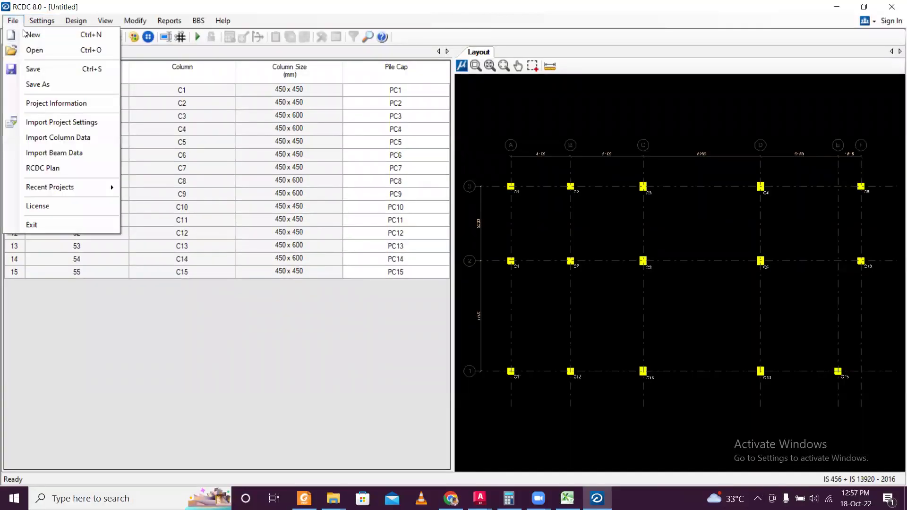
{"action": "left_click", "coordinate": [72, 138]}
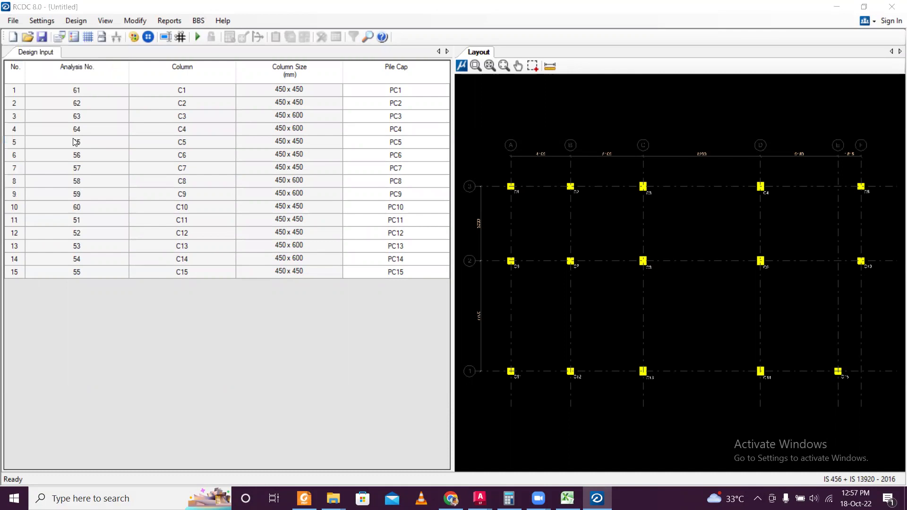
{"action": "left_click", "coordinate": [132, 45]}
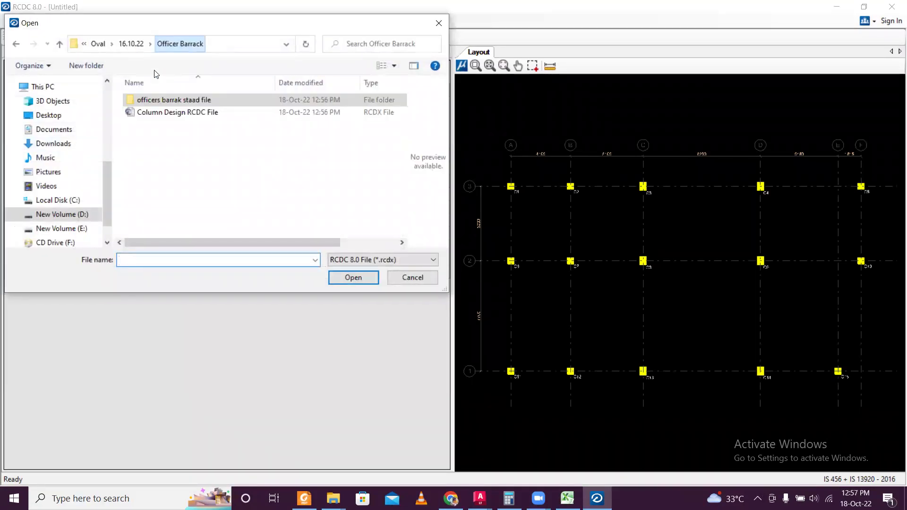
{"action": "left_click", "coordinate": [183, 112]}
{"action": "left_click", "coordinate": [336, 277]}
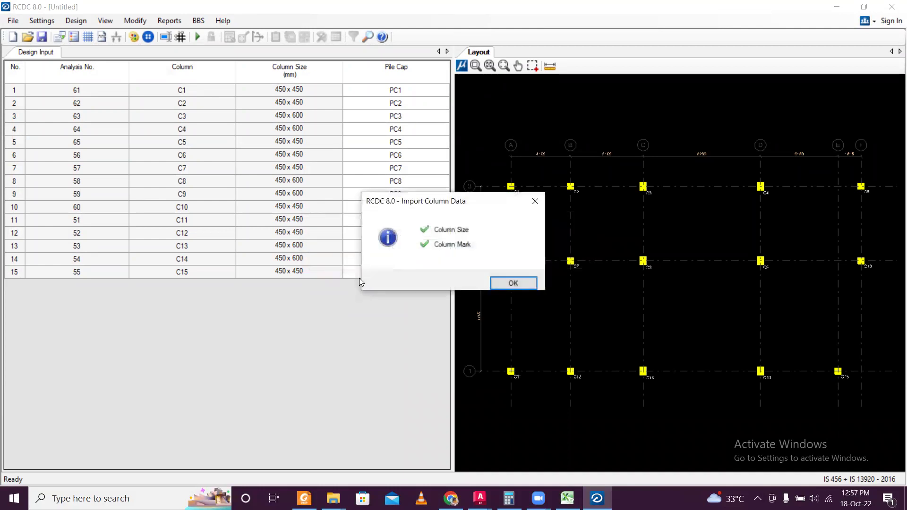
{"action": "left_click", "coordinate": [510, 283]}
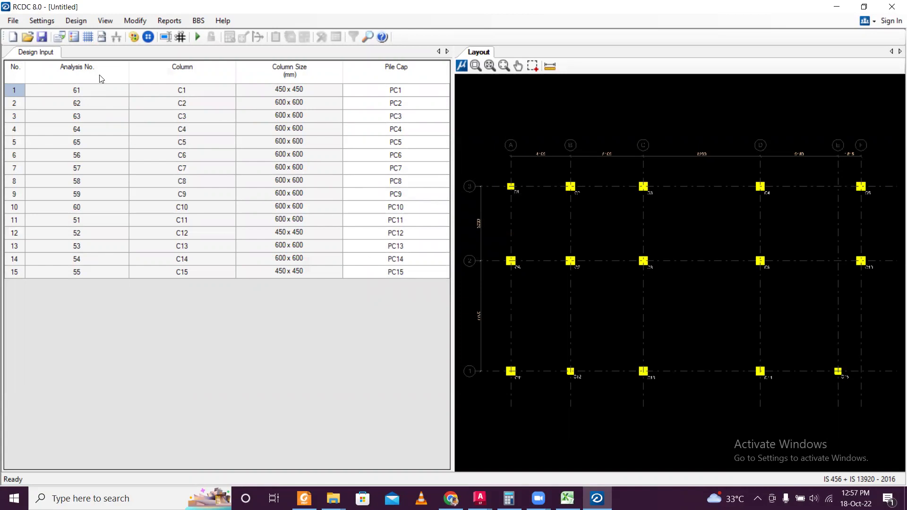
In the general settings, set the steel grade to Fe500 and the preferred configuration to Pile Diameter
{"action": "left_click", "coordinate": [13, 21]}
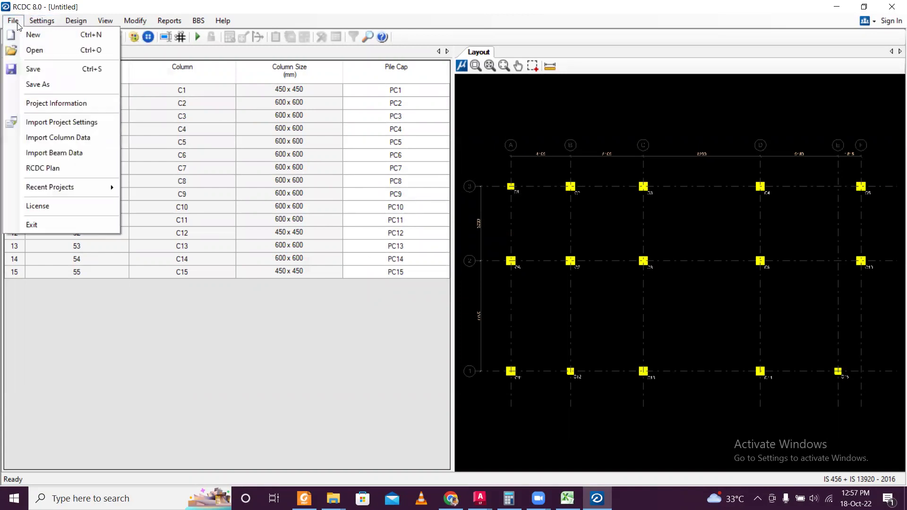
{"action": "mouse_move", "coordinate": [41, 24]}
{"action": "left_click", "coordinate": [66, 34]}
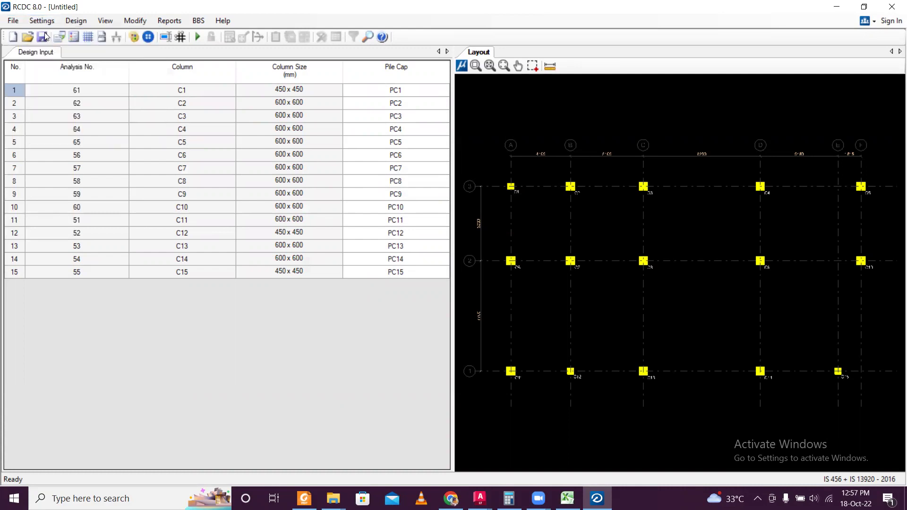
{"action": "left_click", "coordinate": [555, 128]}
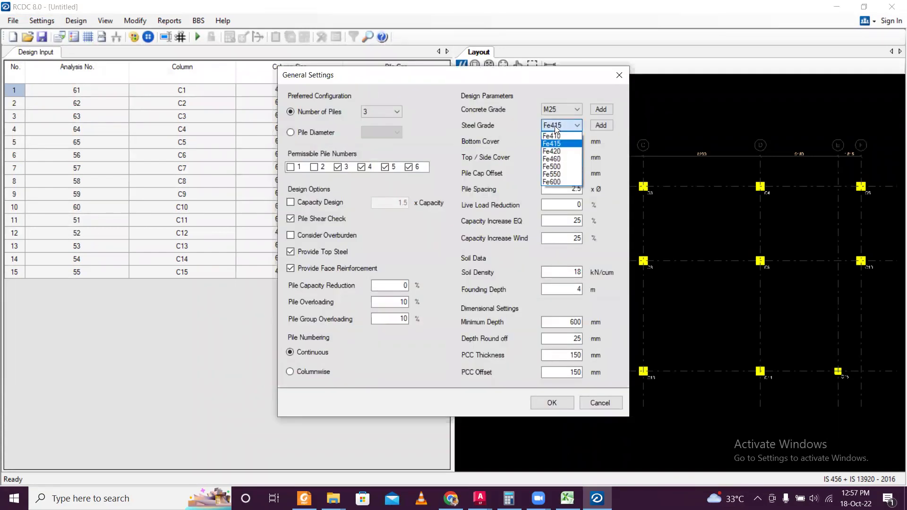
{"action": "left_click", "coordinate": [558, 169]}
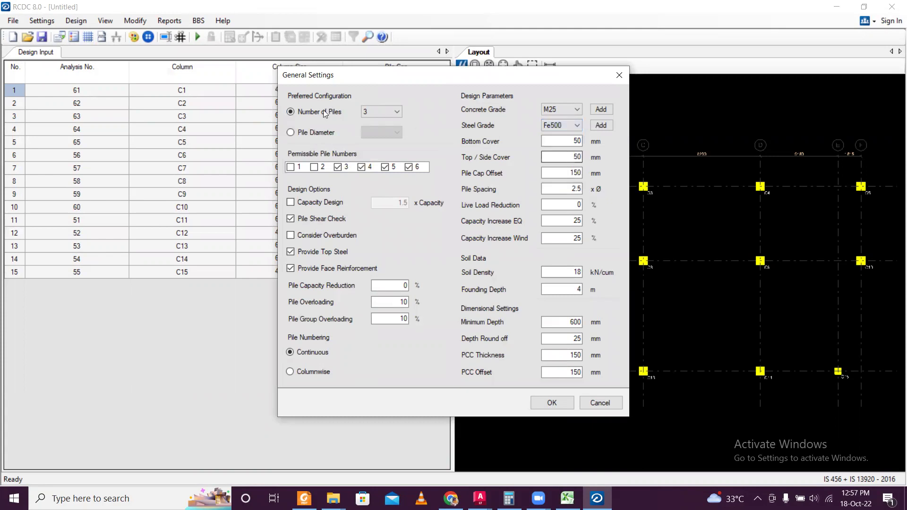
{"action": "left_click", "coordinate": [315, 131]}
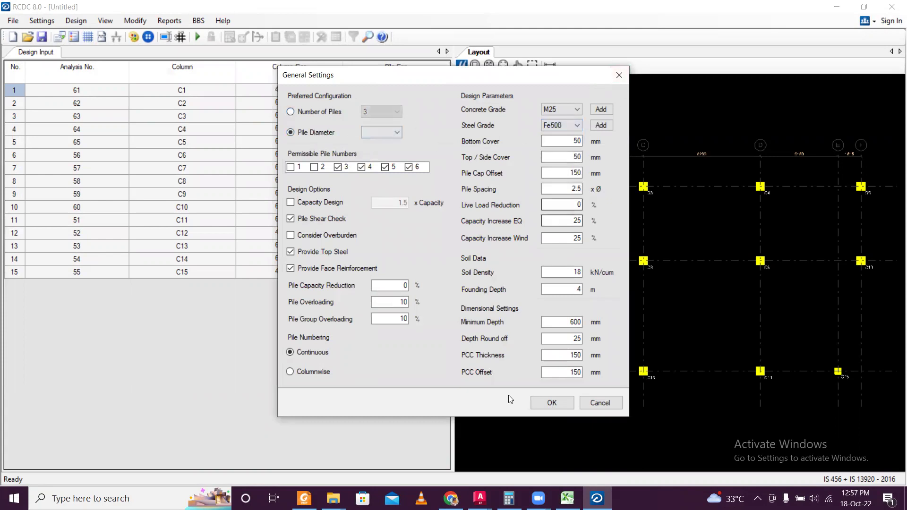
{"action": "left_click", "coordinate": [555, 401]}
Define a 500 mm diameter pile with capacities of 412 kN in compression, 412 kN in tension and 200 kN in shear
{"action": "left_click", "coordinate": [37, 21]}
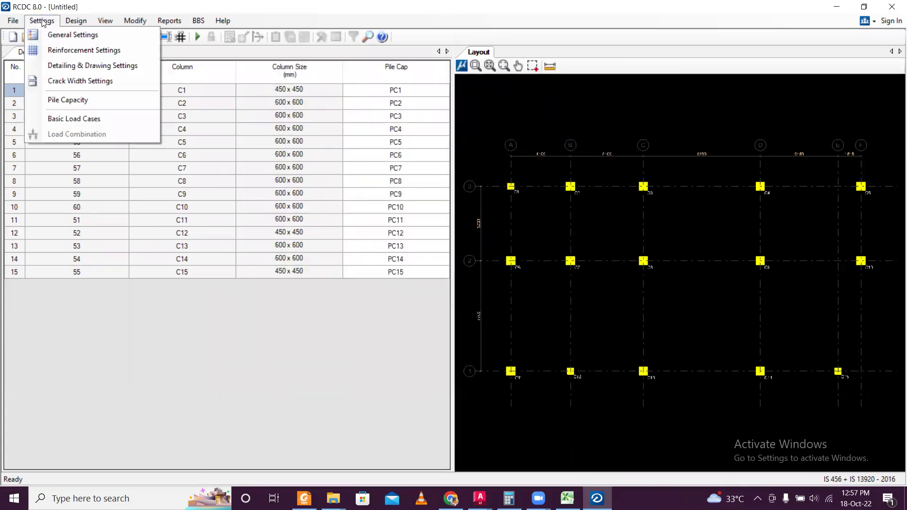
{"action": "left_click", "coordinate": [69, 101]}
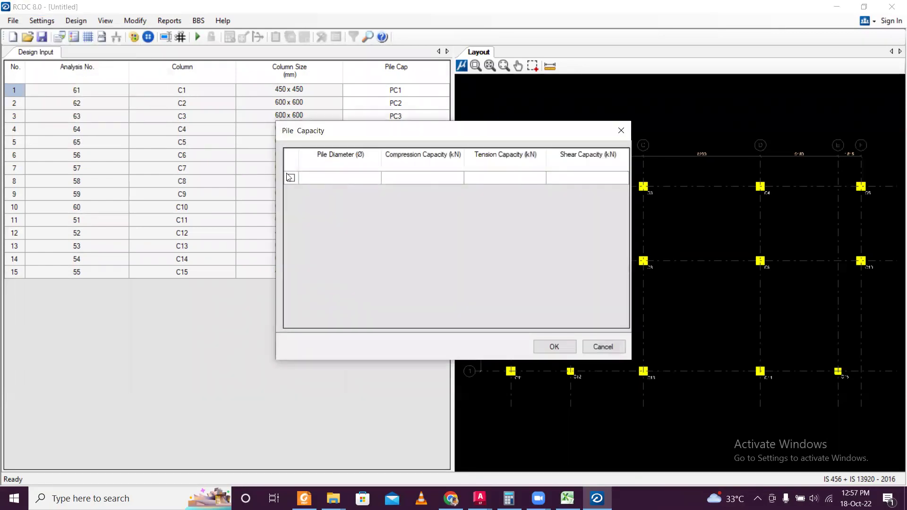
{"action": "left_click", "coordinate": [340, 178]}
{"action": "type", "text": "500"}
{"action": "left_click", "coordinate": [410, 182]}
{"action": "type", "text": "412"}
{"action": "left_click", "coordinate": [478, 172]}
{"action": "type", "text": "412"}
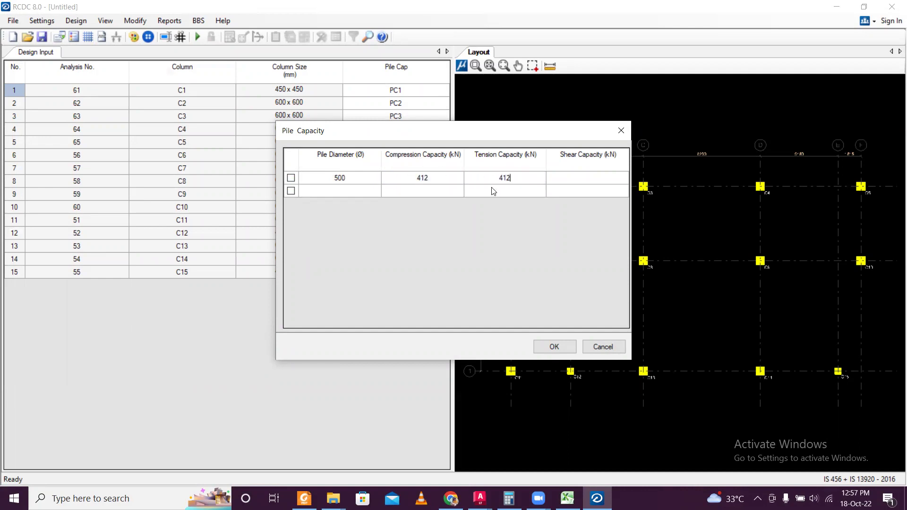
{"action": "left_click", "coordinate": [563, 176]}
{"action": "type", "text": "200"}
{"action": "left_click", "coordinate": [555, 348]}
In the general settings, set the steel grade to Fe500, prefer the 500 pile diameter, and also permit two-pile groups
{"action": "left_click", "coordinate": [42, 21]}
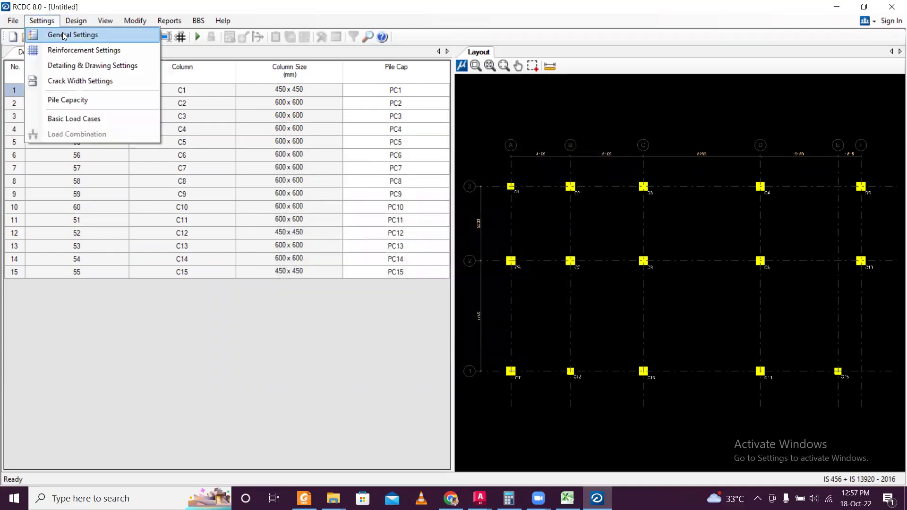
{"action": "left_click", "coordinate": [63, 33]}
{"action": "left_click", "coordinate": [570, 128]}
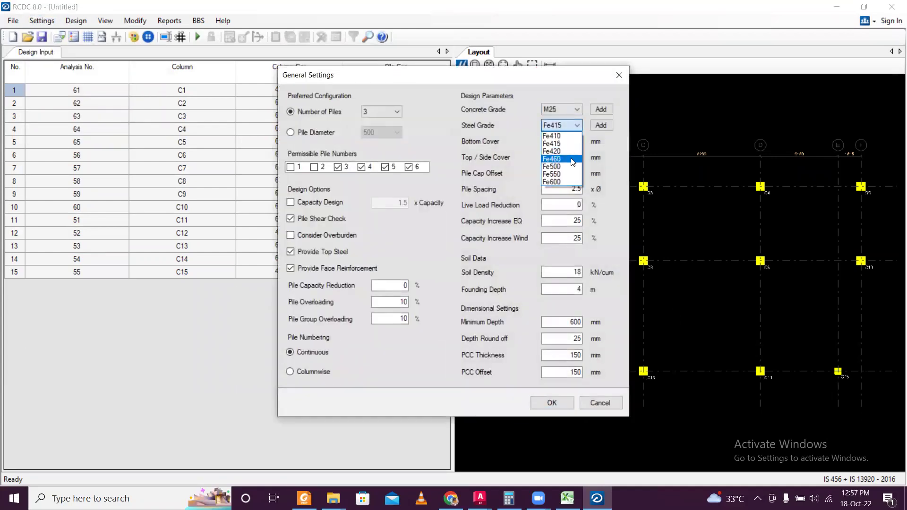
{"action": "left_click", "coordinate": [563, 166]}
{"action": "left_click", "coordinate": [320, 133]}
{"action": "left_click_drag", "start_coordinate": [454, 71], "coordinate": [443, 43]}
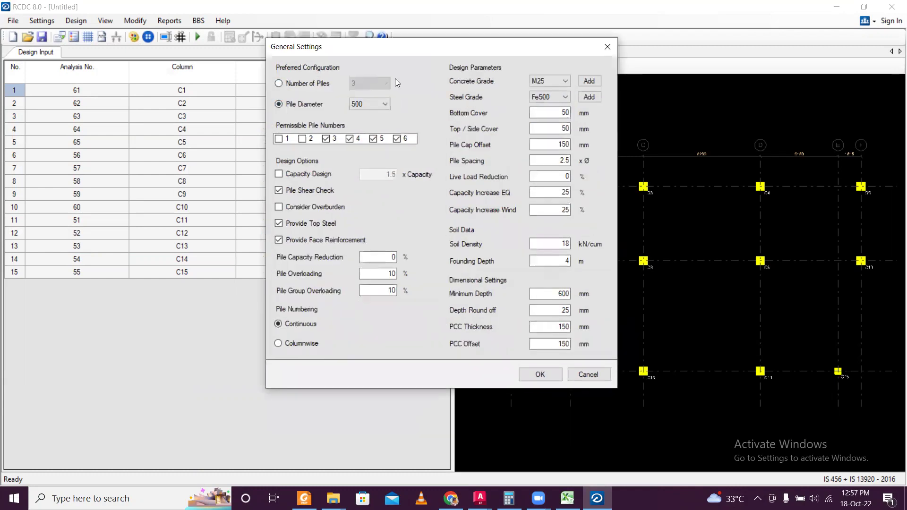
{"action": "left_click", "coordinate": [306, 140]}
{"action": "left_click", "coordinate": [540, 374]}
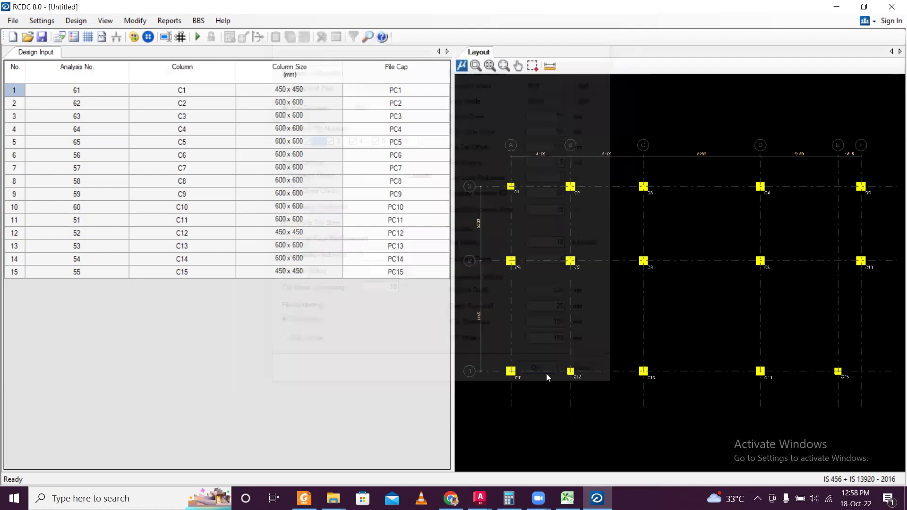
Set the maximum main steel bar diameter to 25 in the reinforcement settings
{"action": "left_click", "coordinate": [55, 24]}
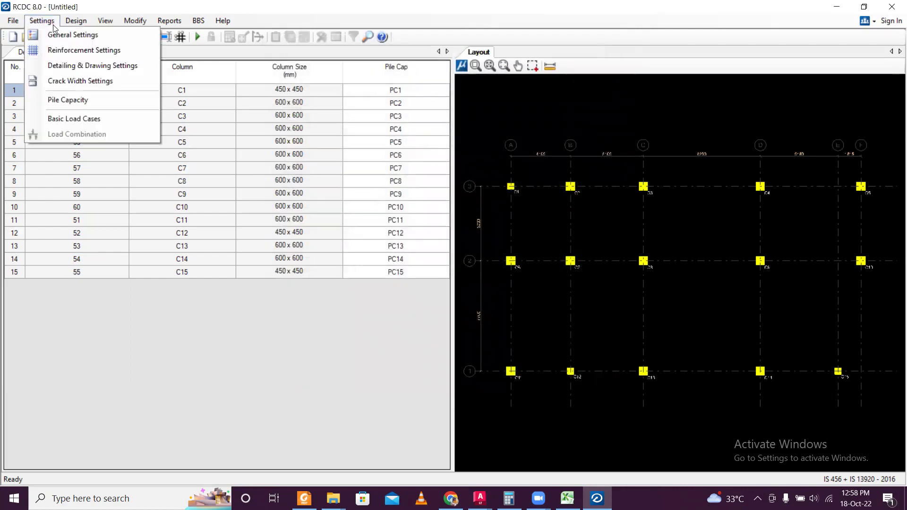
{"action": "left_click", "coordinate": [62, 51]}
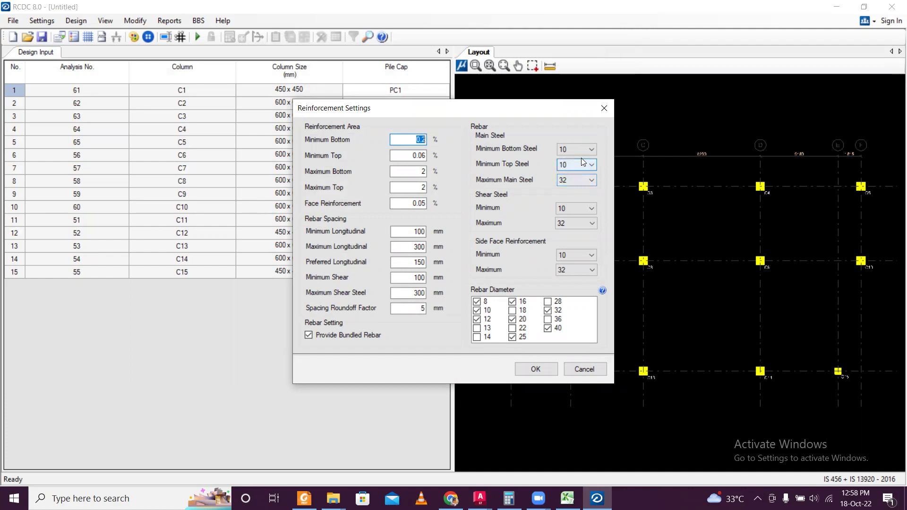
{"action": "left_click", "coordinate": [580, 181]}
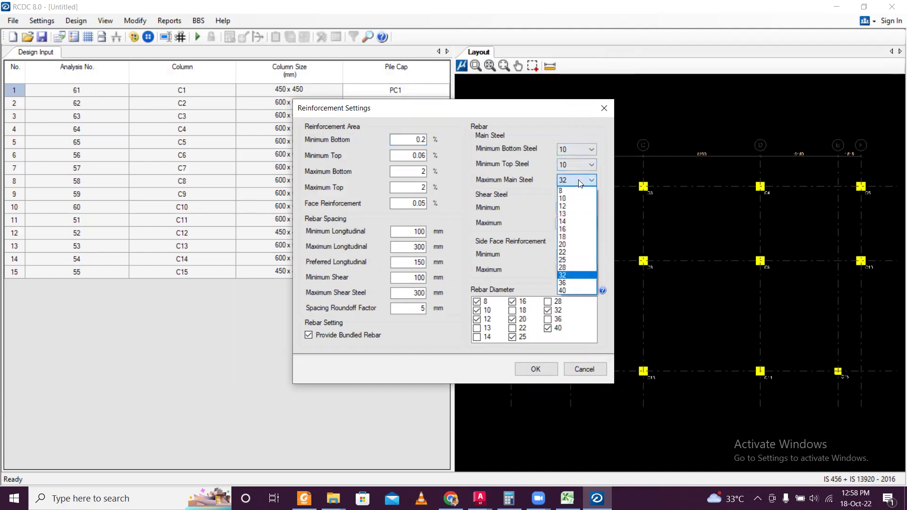
{"action": "left_click", "coordinate": [584, 259]}
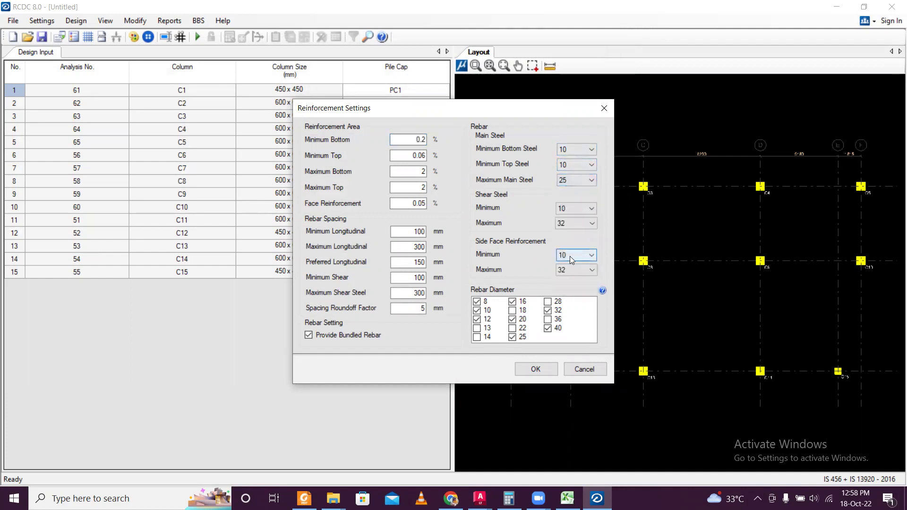
{"action": "left_click", "coordinate": [534, 372]}
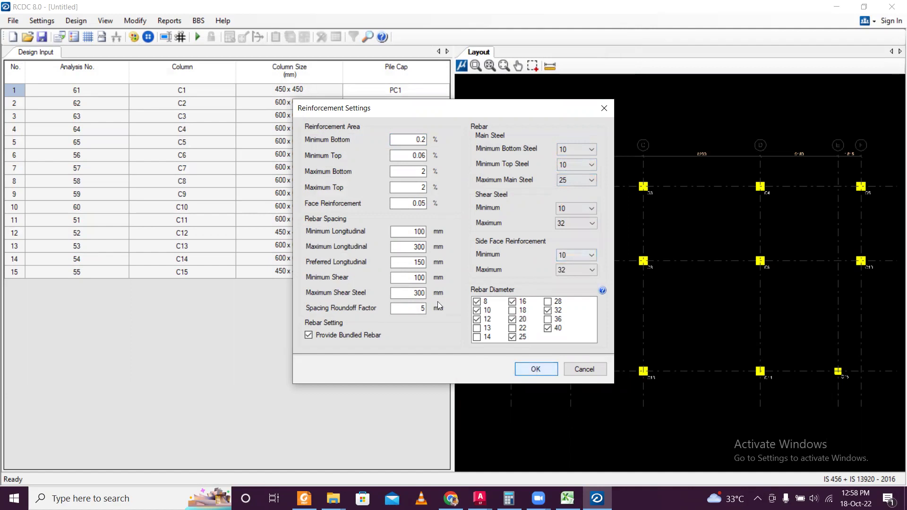
In the basic load cases, assign Earthquake X to LOAD 1: SLX and Earthquake Z to LOAD 2: SLZ
{"action": "left_click", "coordinate": [49, 22]}
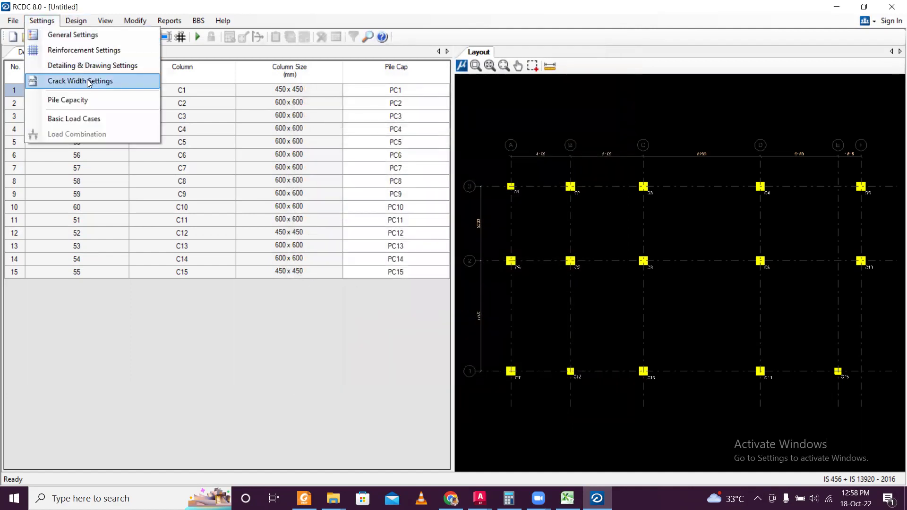
{"action": "left_click", "coordinate": [101, 116]}
{"action": "left_click", "coordinate": [428, 140]}
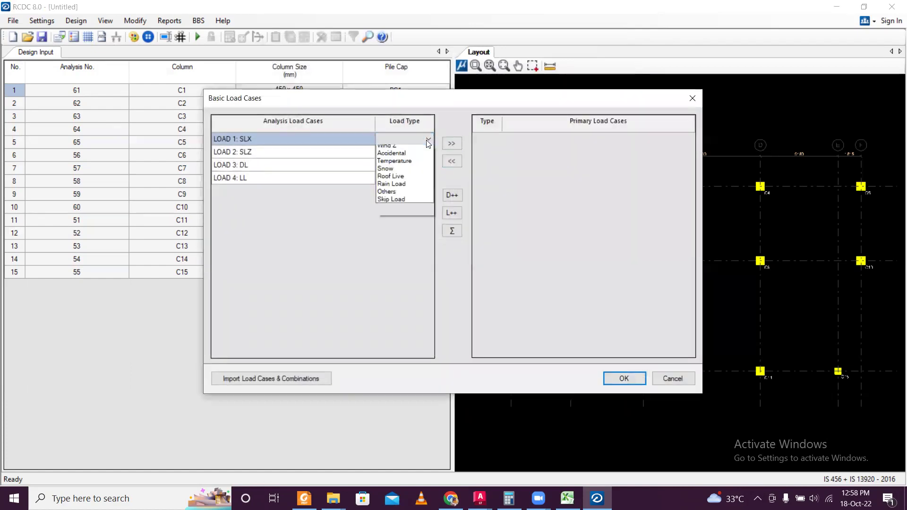
{"action": "left_click", "coordinate": [396, 172]}
{"action": "left_click", "coordinate": [427, 153]}
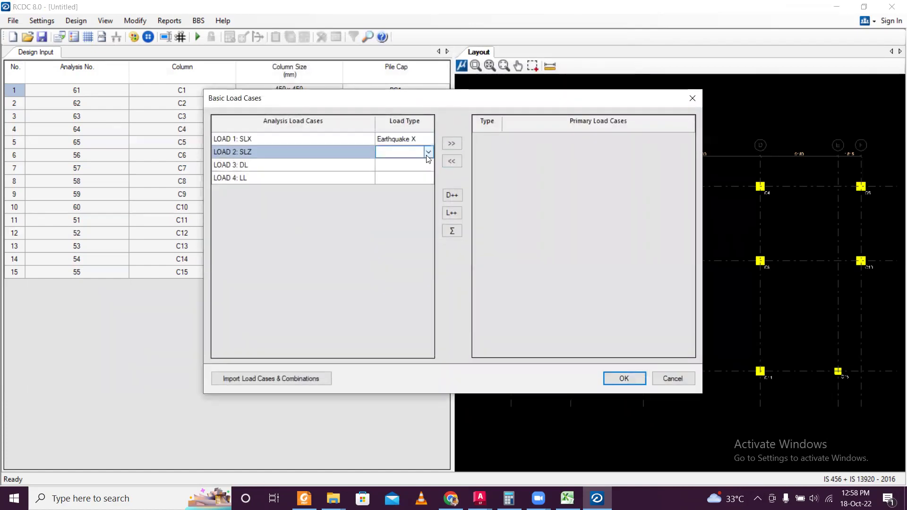
{"action": "left_click", "coordinate": [429, 152]}
{"action": "left_click", "coordinate": [421, 197]}
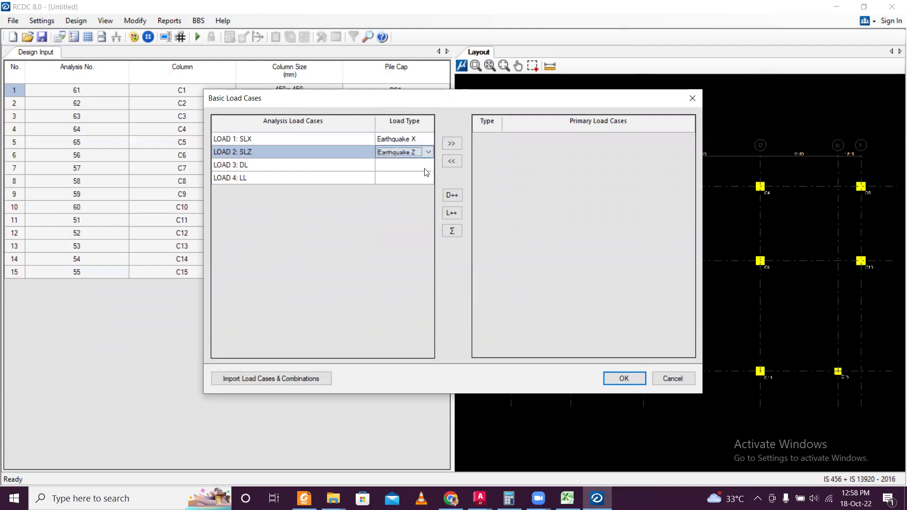
Assign the Dead Load type to LOAD 3: DL and Live Load to LOAD 4: LL
{"action": "left_click", "coordinate": [428, 166]}
{"action": "left_click", "coordinate": [428, 166]}
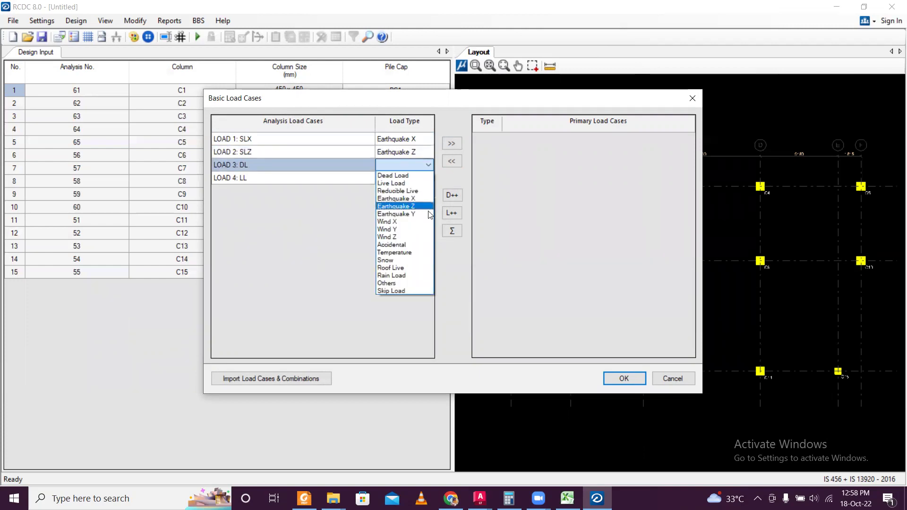
{"action": "left_click", "coordinate": [407, 175]}
{"action": "left_click", "coordinate": [428, 179]}
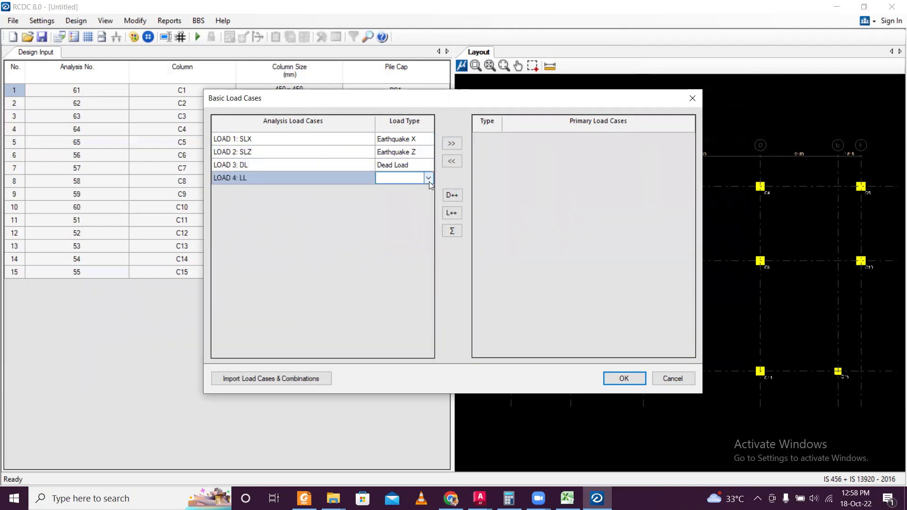
{"action": "left_click", "coordinate": [429, 179]}
{"action": "left_click", "coordinate": [426, 194]}
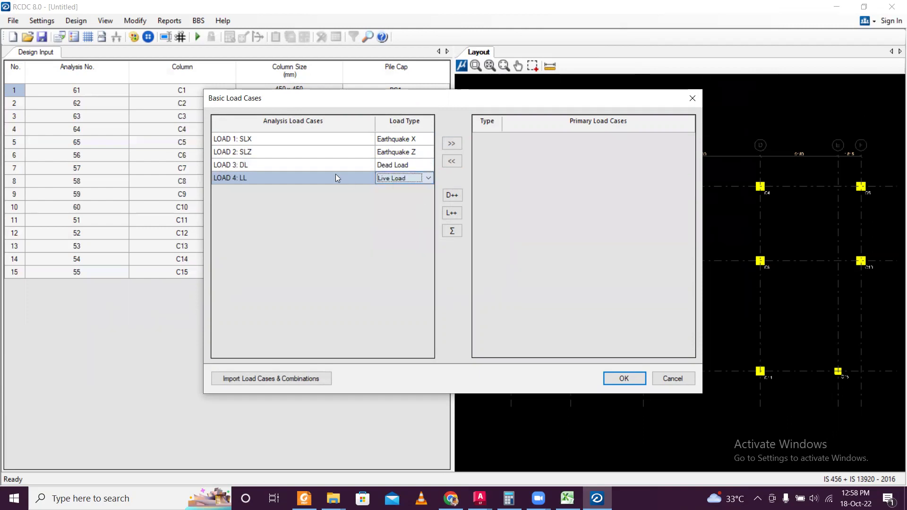
Add all four analysis load cases to the primary load cases and accept them
{"action": "left_click_drag", "start_coordinate": [327, 163], "coordinate": [338, 138]}
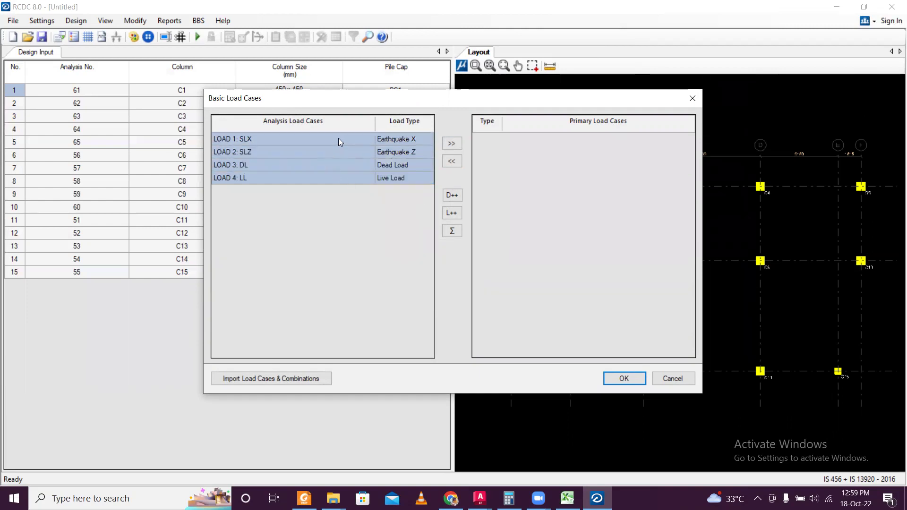
{"action": "left_click", "coordinate": [452, 144]}
{"action": "left_click", "coordinate": [622, 381]}
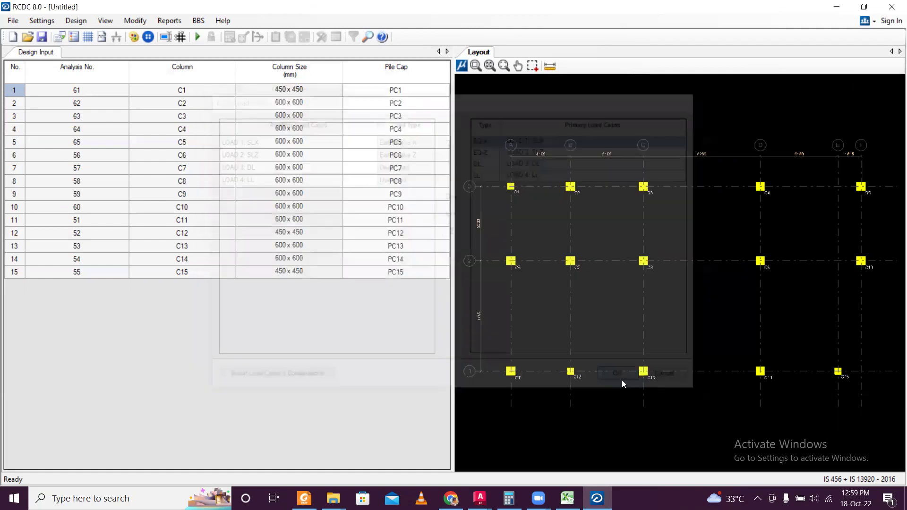
Add the template load combinations for a regular structure to both the design and sizing sets
{"action": "left_click", "coordinate": [553, 366]}
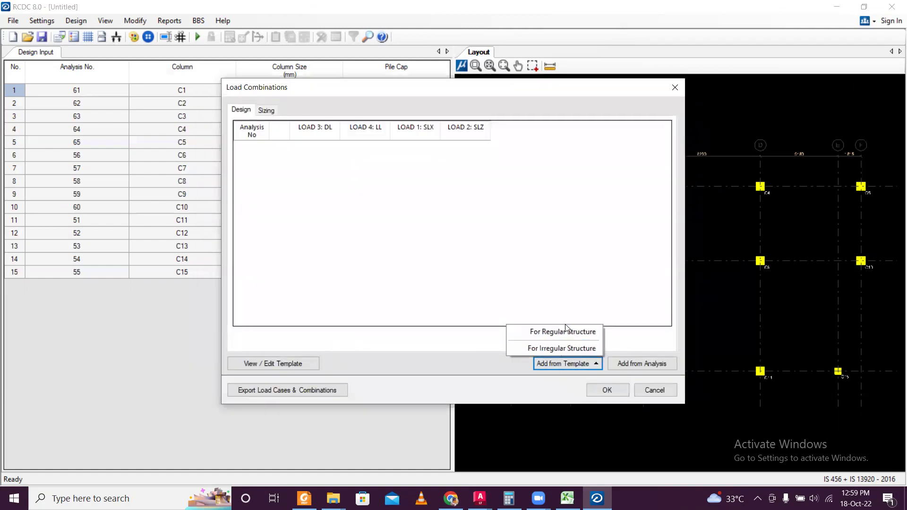
{"action": "left_click", "coordinate": [562, 331]}
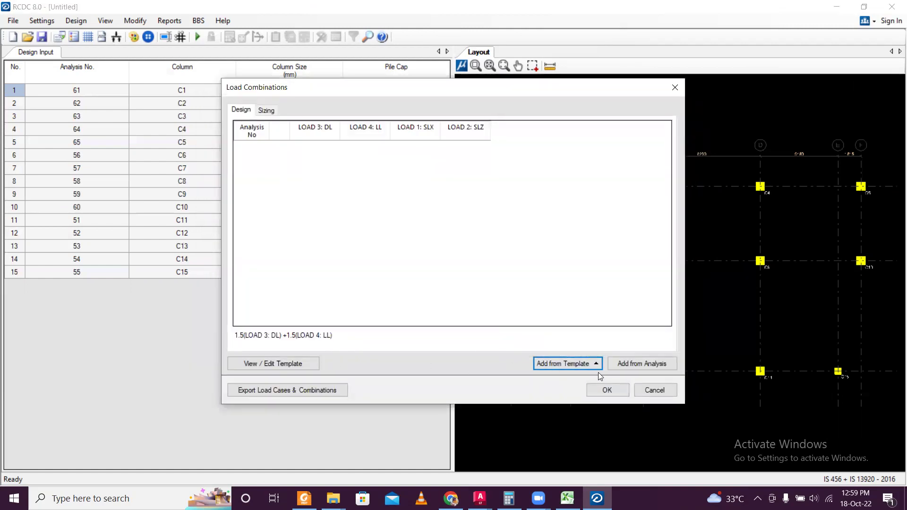
{"action": "left_click", "coordinate": [269, 111]}
{"action": "left_click", "coordinate": [567, 363]}
{"action": "left_click", "coordinate": [563, 327]}
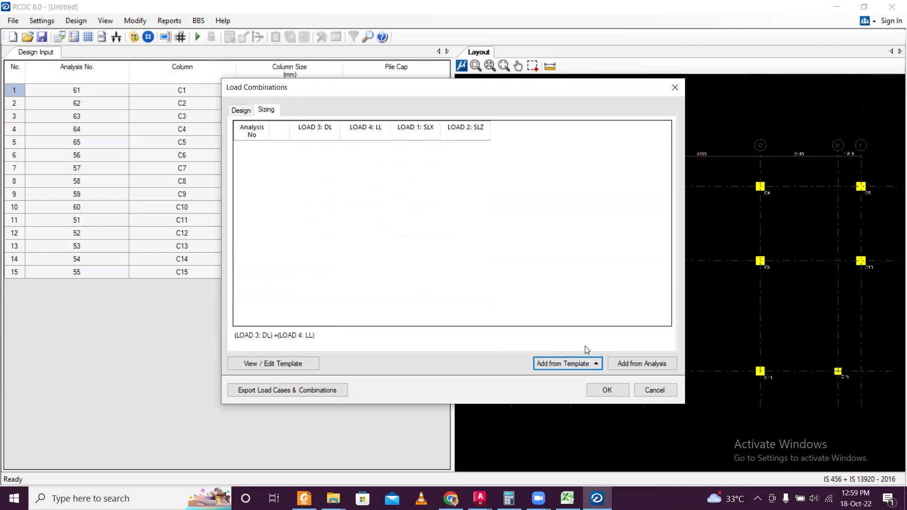
{"action": "left_click", "coordinate": [601, 393]}
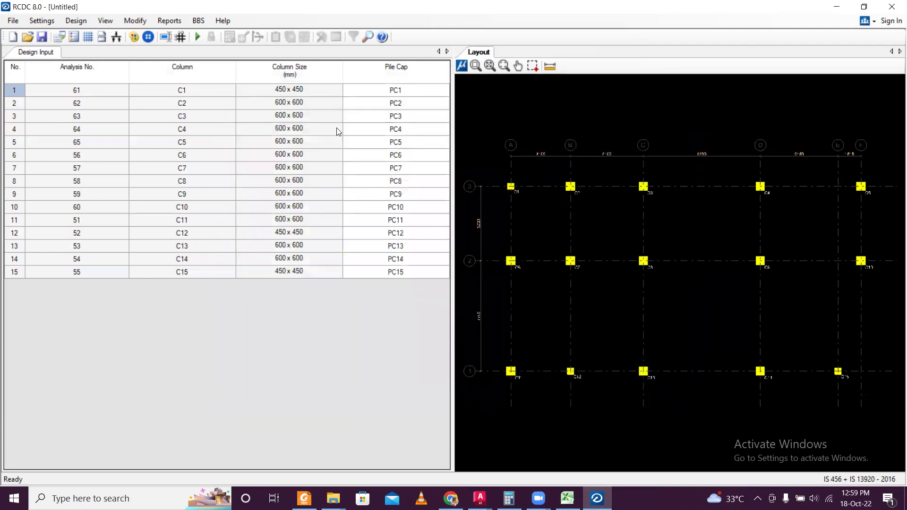
Run the pile configuration for all columns
{"action": "scroll", "coordinate": [522, 255], "scroll_direction": "down", "scroll_amount": 3}
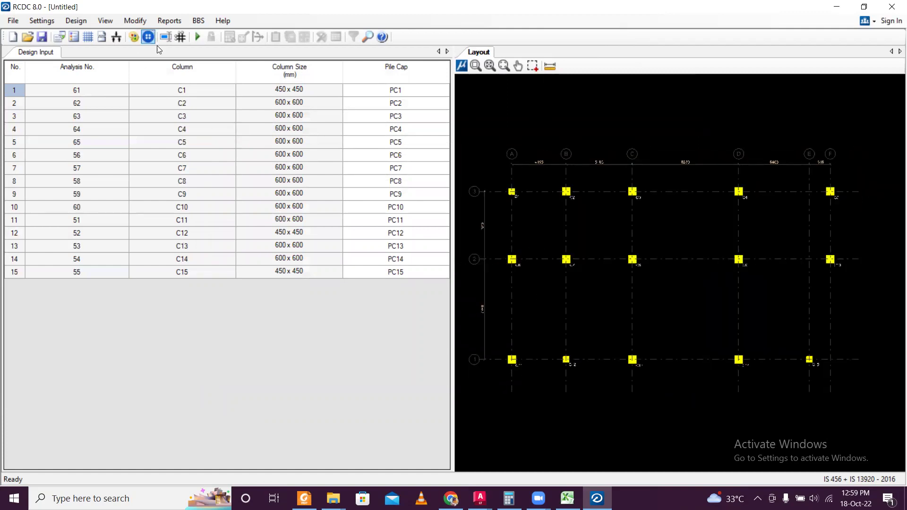
{"action": "left_click", "coordinate": [85, 27]}
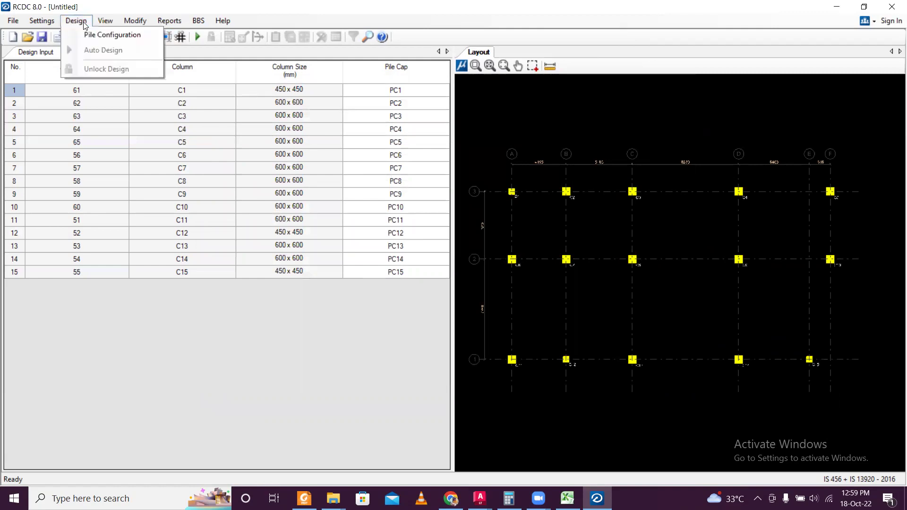
{"action": "left_click", "coordinate": [92, 33]}
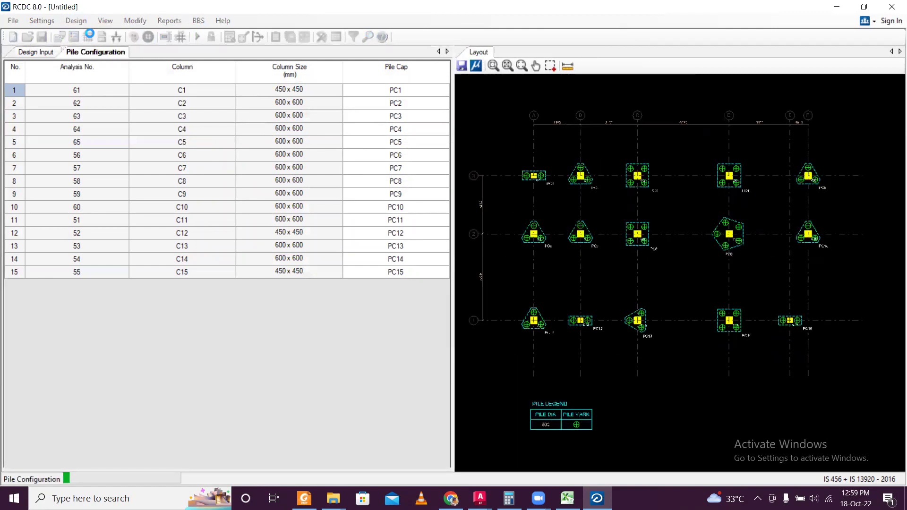
Examine the pile arrangements in the layout, including a close look at pile caps PC9 and PC14
{"action": "mouse_move", "coordinate": [825, 222]}
{"action": "middle_mouse_down"}
{"action": "mouse_move", "coordinate": [755, 256]}
{"action": "mouse_move", "coordinate": [796, 249]}
{"action": "middle_mouse_up"}
{"action": "scroll", "coordinate": [807, 257], "scroll_direction": "up", "scroll_amount": 1}
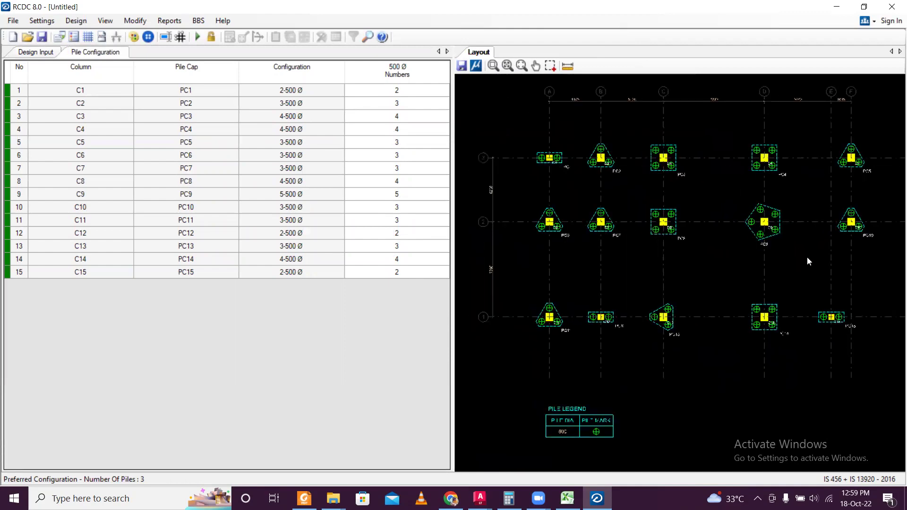
{"action": "scroll", "coordinate": [802, 258], "scroll_direction": "down", "scroll_amount": 1}
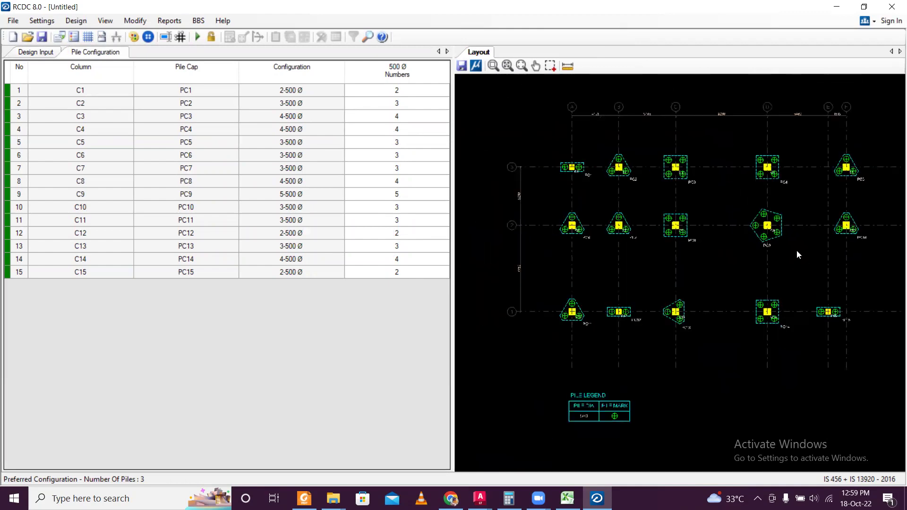
{"action": "scroll", "coordinate": [798, 255], "scroll_direction": "up", "scroll_amount": 1}
{"action": "scroll", "coordinate": [819, 262], "scroll_direction": "up", "scroll_amount": 3}
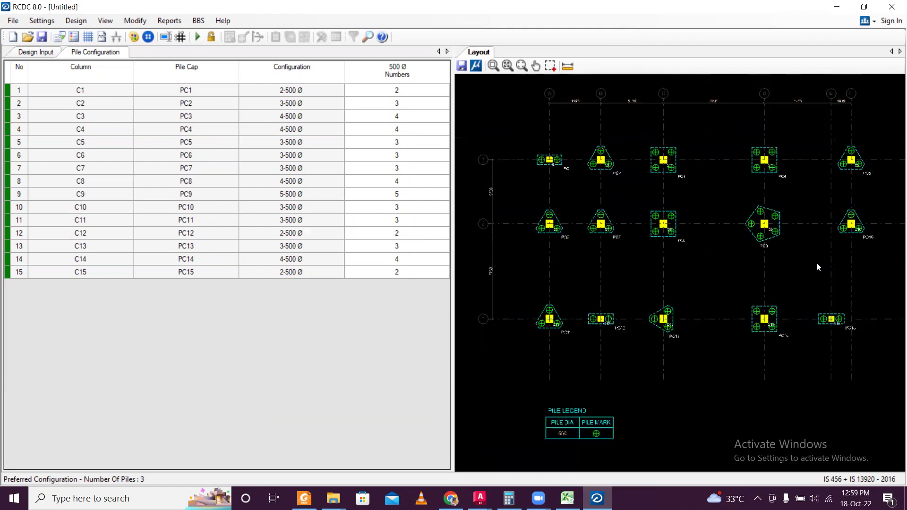
{"action": "scroll", "coordinate": [803, 245], "scroll_direction": "up", "scroll_amount": 5}
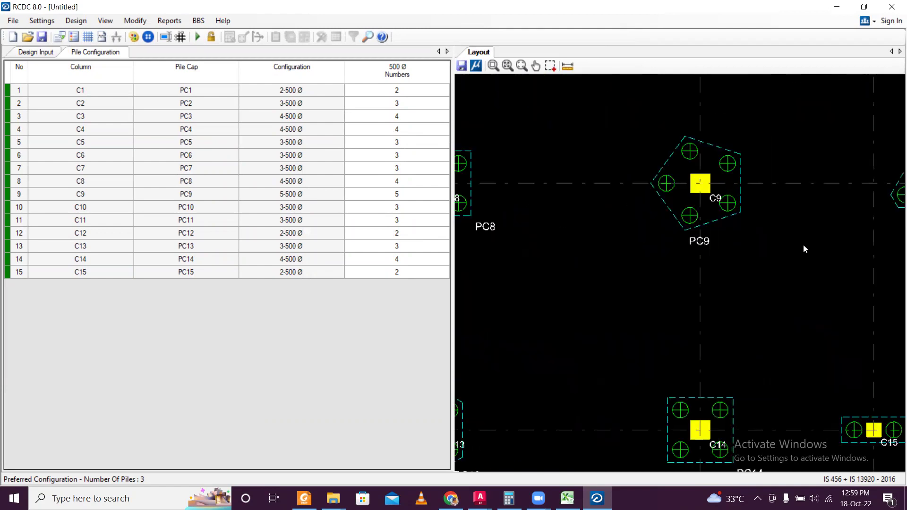
{"action": "scroll", "coordinate": [804, 245], "scroll_direction": "up", "scroll_amount": 4}
{"action": "scroll", "coordinate": [690, 221], "scroll_direction": "down", "scroll_amount": 8}
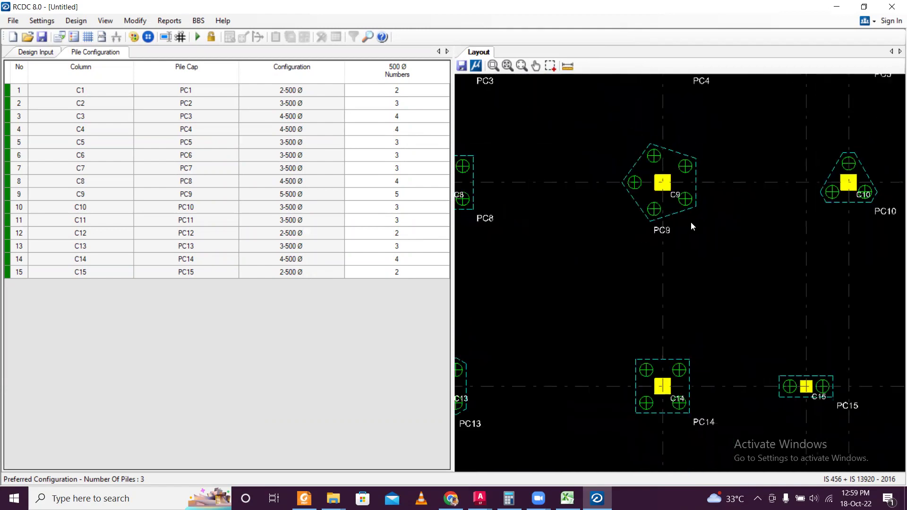
Run the automatic design of all pile caps and bring the whole designed layout into view
{"action": "left_click", "coordinate": [196, 39]}
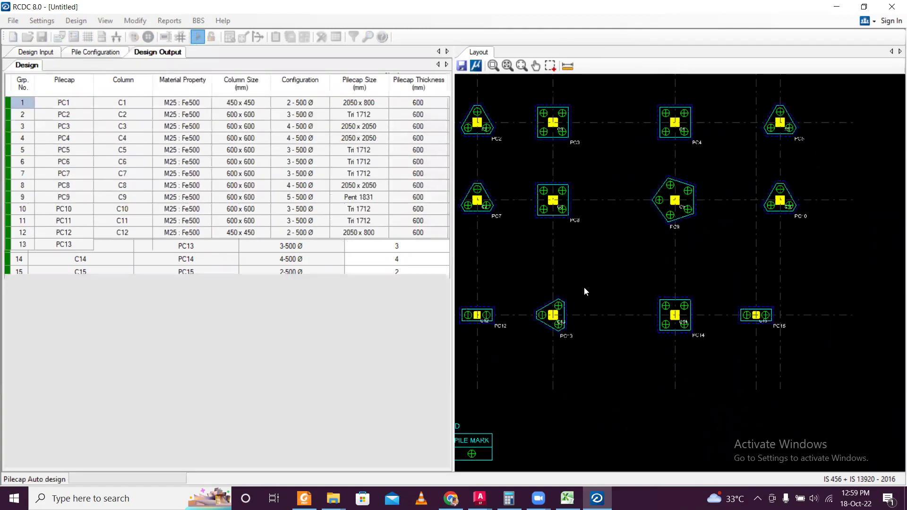
{"action": "scroll", "coordinate": [576, 279], "scroll_direction": "down", "scroll_amount": 2}
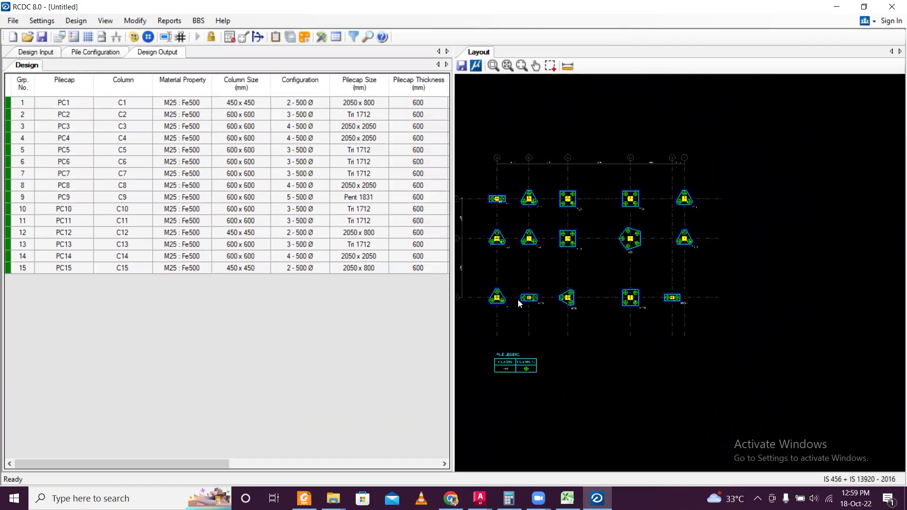
Examine the designed pile caps in the layout, with close looks at PC15, PC7 and PC8
{"action": "scroll", "coordinate": [573, 340], "scroll_direction": "up", "scroll_amount": 3}
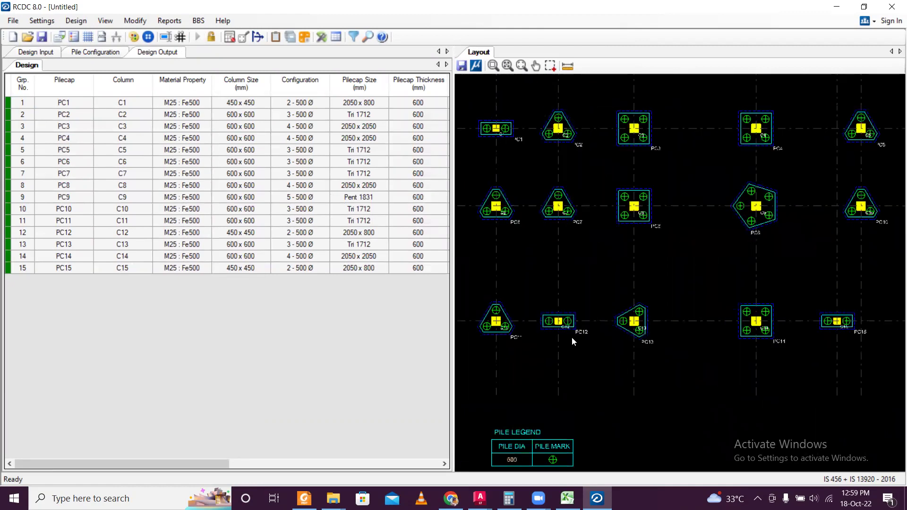
{"action": "scroll", "coordinate": [589, 324], "scroll_direction": "up", "scroll_amount": 2}
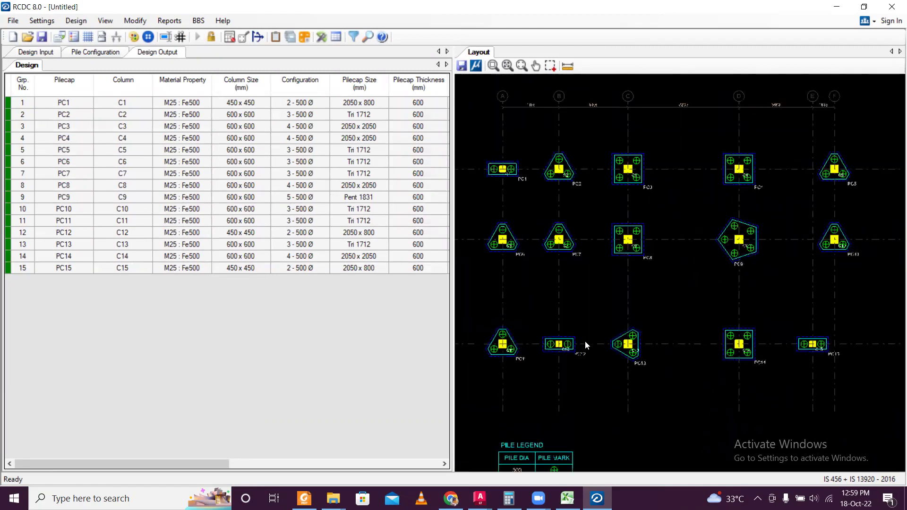
{"action": "scroll", "coordinate": [792, 348], "scroll_direction": "up", "scroll_amount": 5}
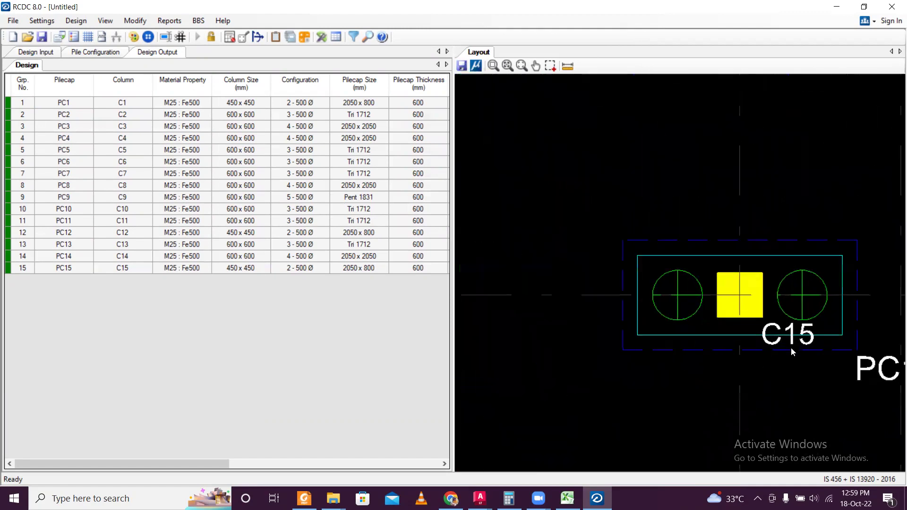
{"action": "scroll", "coordinate": [791, 347], "scroll_direction": "down", "scroll_amount": 6}
{"action": "scroll", "coordinate": [773, 352], "scroll_direction": "up", "scroll_amount": 2}
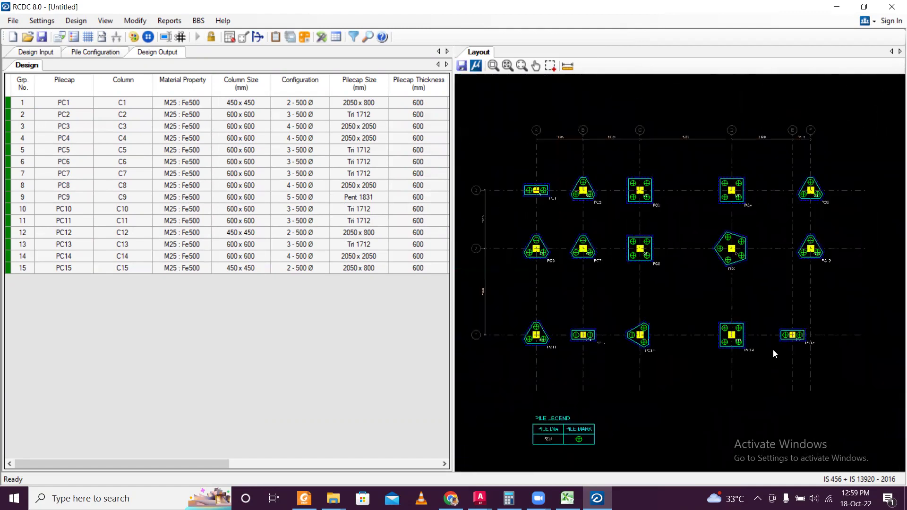
{"action": "scroll", "coordinate": [613, 240], "scroll_direction": "up", "scroll_amount": 6}
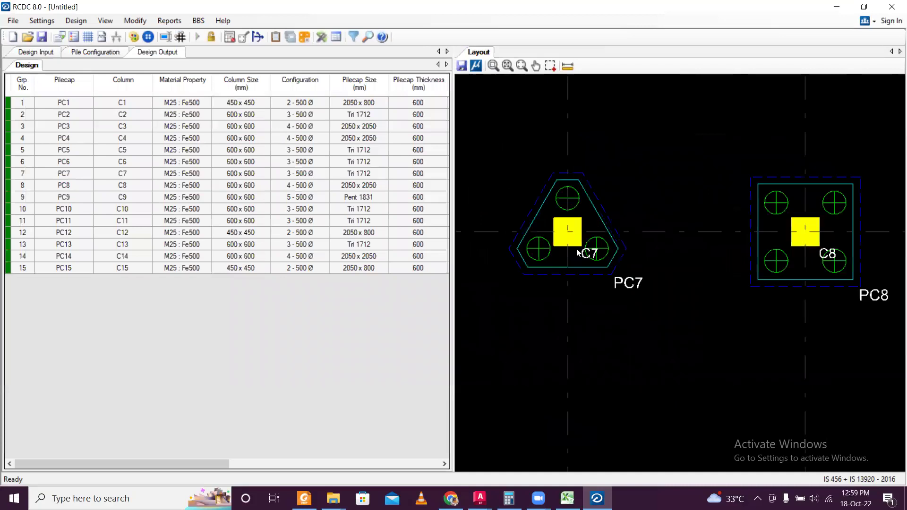
{"action": "scroll", "coordinate": [581, 255], "scroll_direction": "down", "scroll_amount": 8}
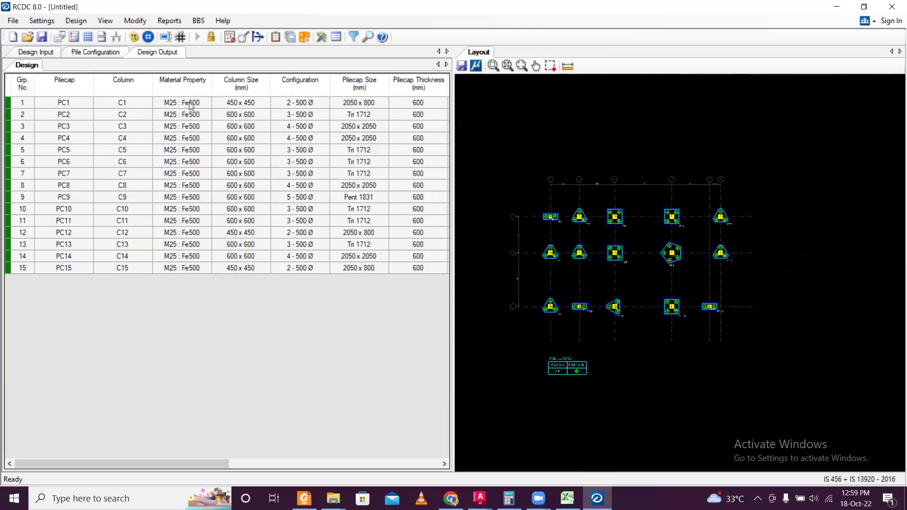
Save the project in the Officer Barrack folder as Pile Design RCDC File
{"action": "key", "text": "ctrl+s"}
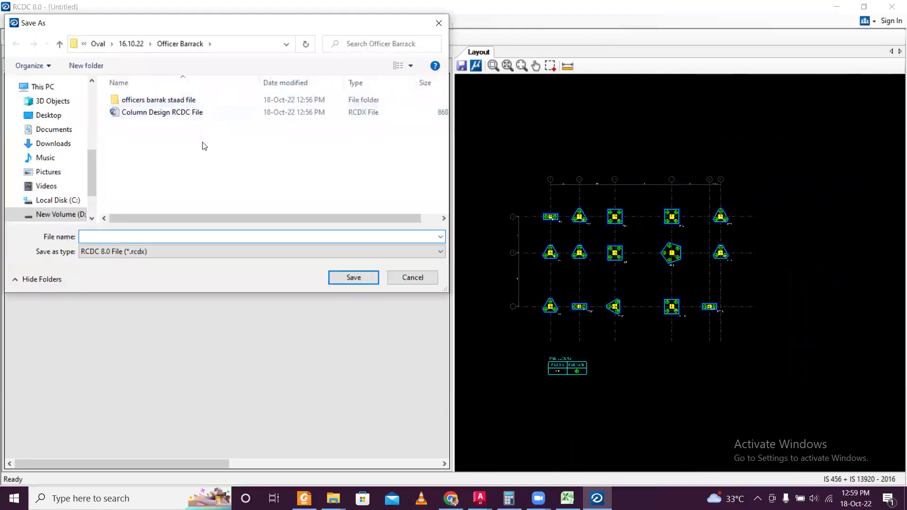
{"action": "left_click", "coordinate": [165, 117]}
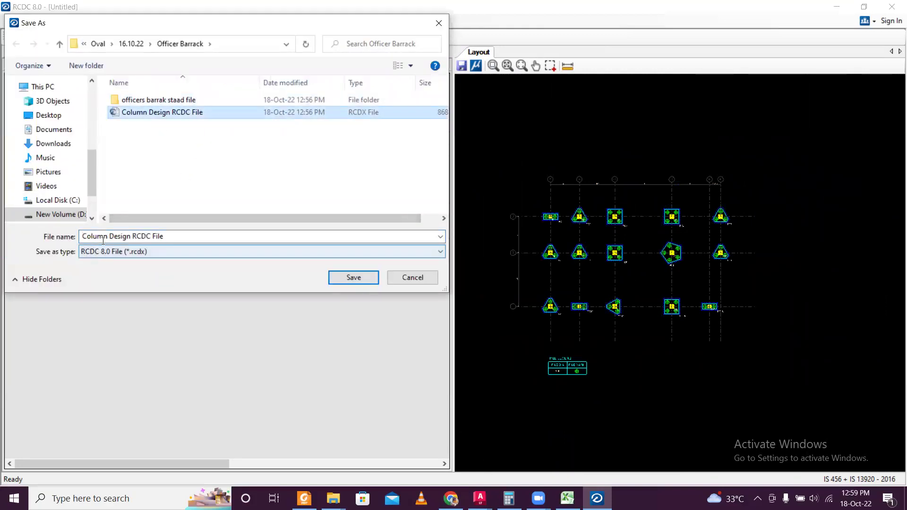
{"action": "left_click_drag", "start_coordinate": [82, 237], "coordinate": [164, 237]}
{"action": "left_click", "coordinate": [109, 238]}
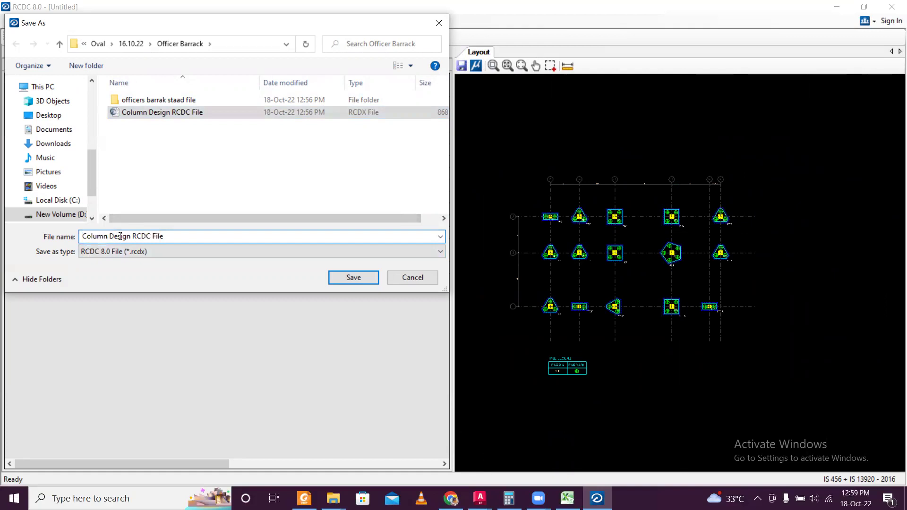
{"action": "key", "text": "BackSpace"}
{"action": "key", "text": "BackSpace"}
{"action": "key", "text": "BackSpace"}
{"action": "key", "text": "BackSpace"}
{"action": "key", "text": "BackSpace"}
{"action": "key", "text": "BackSpace"}
{"action": "key", "text": "BackSpace"}
{"action": "type", "text": "Pile"}
{"action": "left_click", "coordinate": [331, 276]}
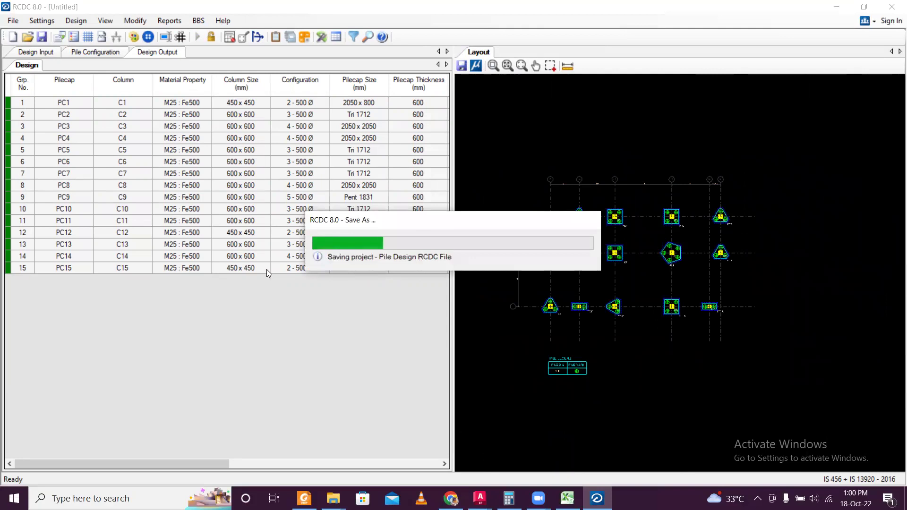
Generate the Pile Layout report and inspect the pile numbering and spacing dimensions around the columns
{"action": "left_click", "coordinate": [164, 25]}
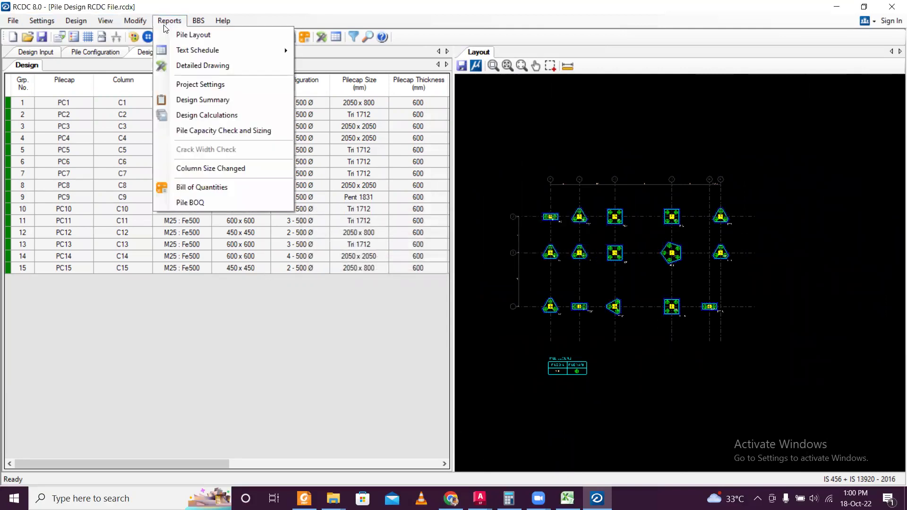
{"action": "left_click", "coordinate": [191, 35]}
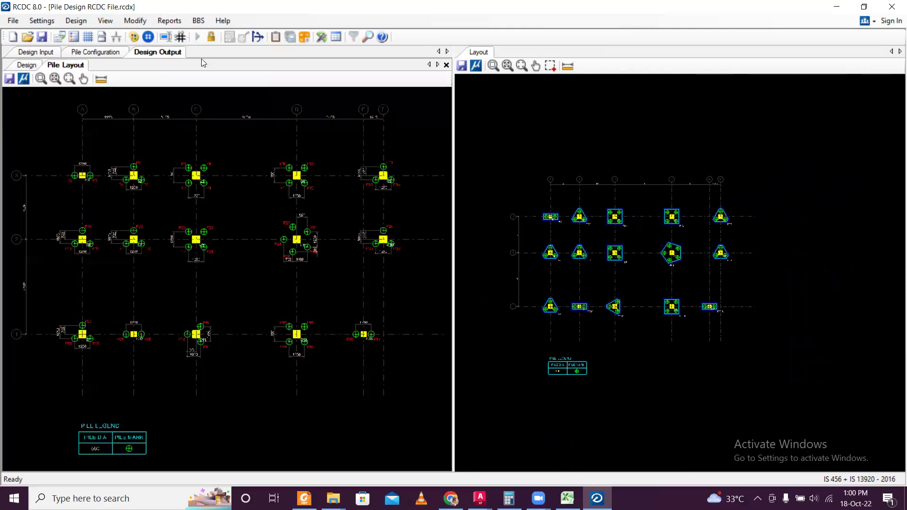
{"action": "scroll", "coordinate": [284, 199], "scroll_direction": "up", "scroll_amount": 3}
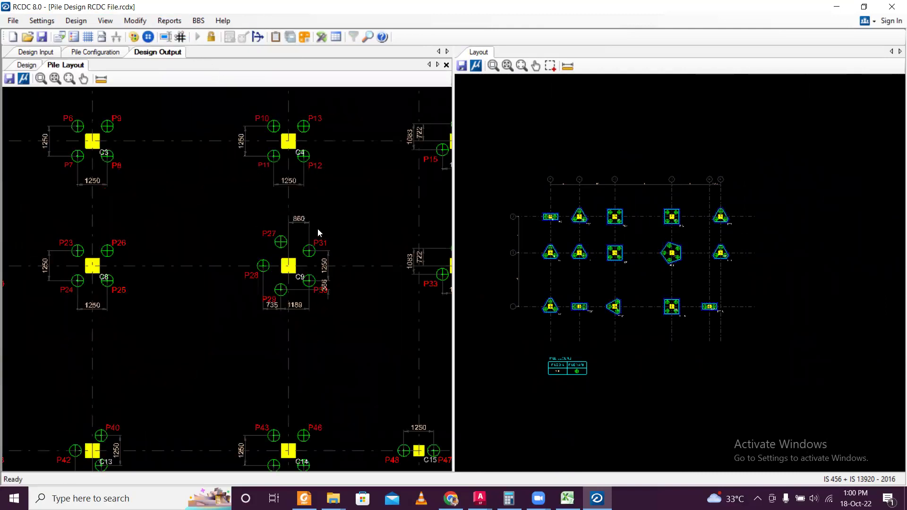
{"action": "scroll", "coordinate": [320, 228], "scroll_direction": "down", "scroll_amount": 4}
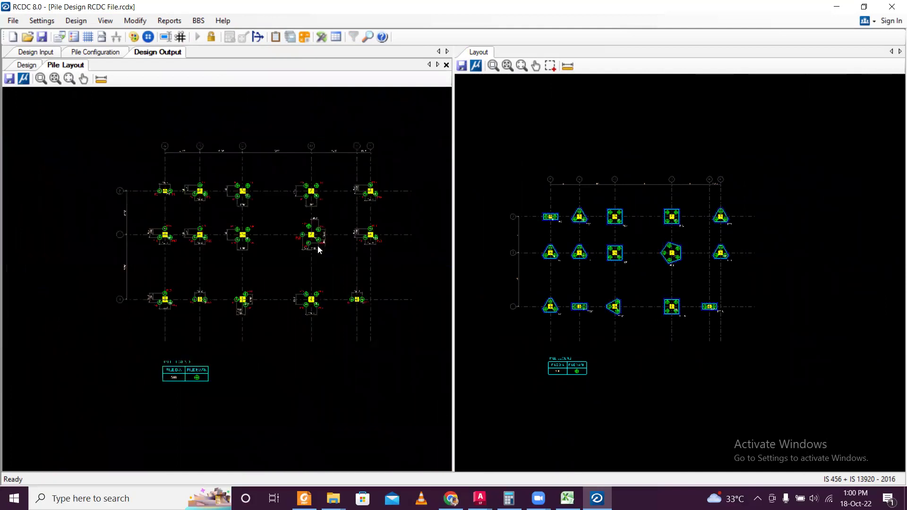
{"action": "scroll", "coordinate": [320, 246], "scroll_direction": "up", "scroll_amount": 4}
{"action": "scroll", "coordinate": [411, 373], "scroll_direction": "down", "scroll_amount": 1}
{"action": "scroll", "coordinate": [381, 318], "scroll_direction": "down", "scroll_amount": 3}
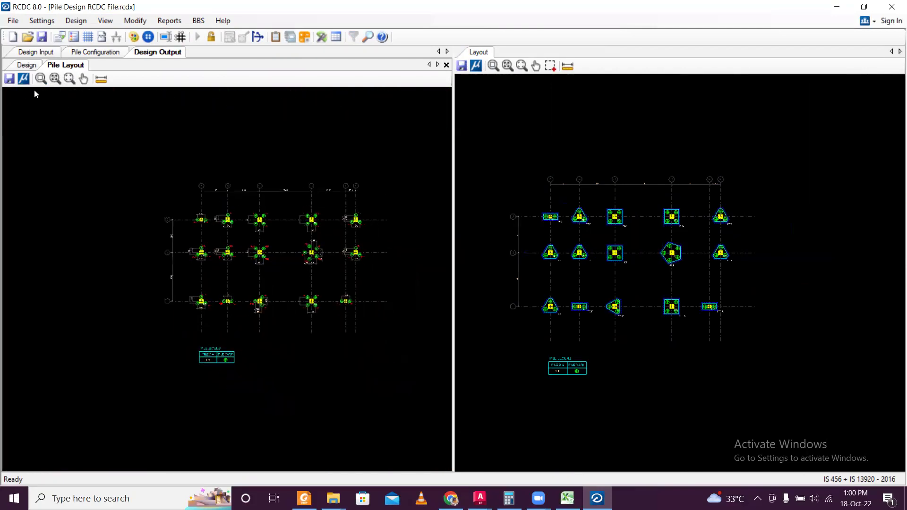
Export the pile layout drawing as a DXF file named Pile Layout in the Officer Barrack folder
{"action": "left_click", "coordinate": [9, 78]}
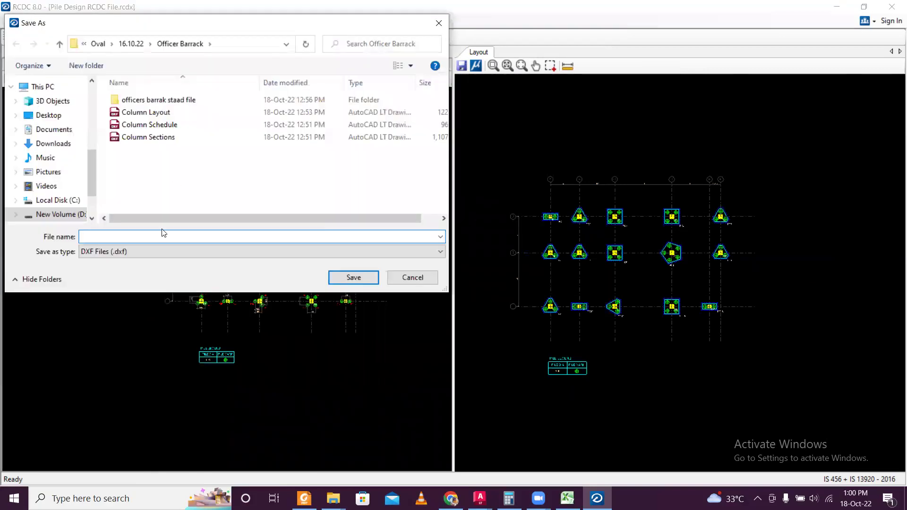
{"action": "type", "text": "Pile Layout"}
{"action": "left_click", "coordinate": [358, 282]}
Generate the pile cap text schedule and export it as a DXF file named Pile Schedule
{"action": "left_click", "coordinate": [170, 20]}
{"action": "mouse_move", "coordinate": [198, 50]}
{"action": "left_click", "coordinate": [325, 51]}
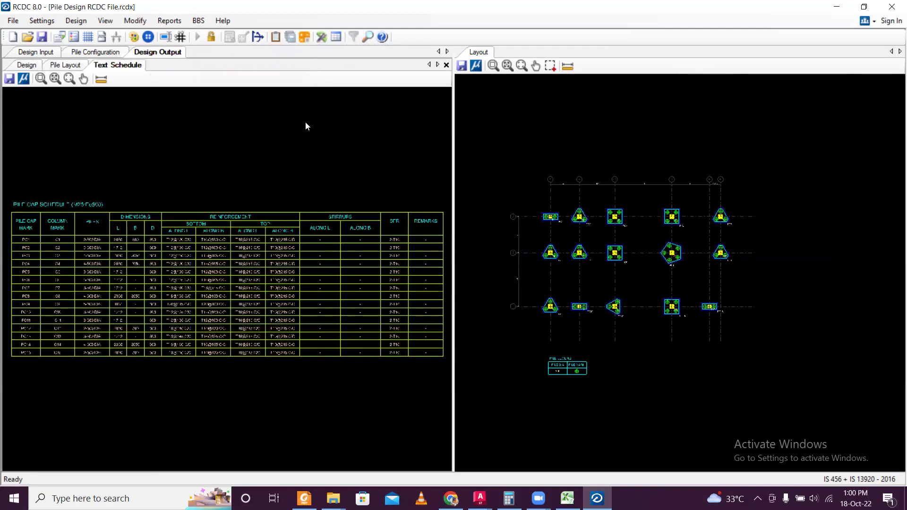
{"action": "left_click", "coordinate": [10, 79]}
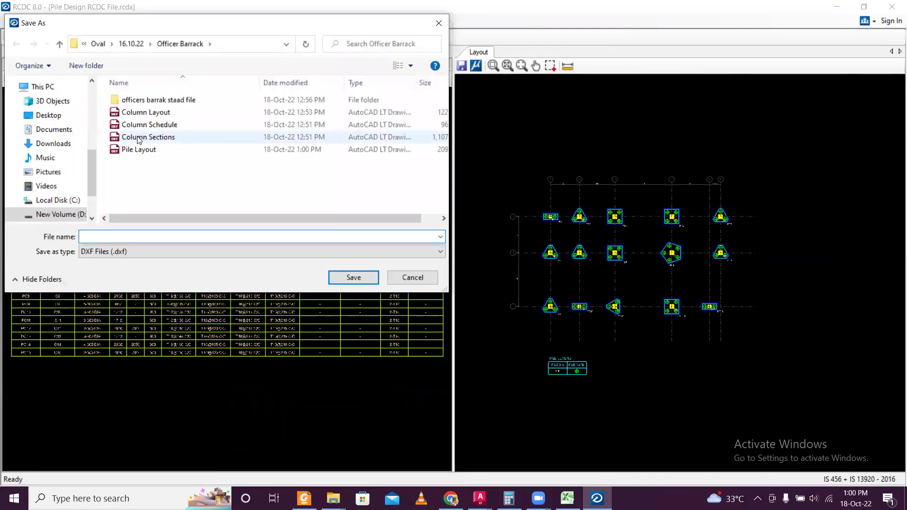
{"action": "type", "text": "Pile Schedule"}
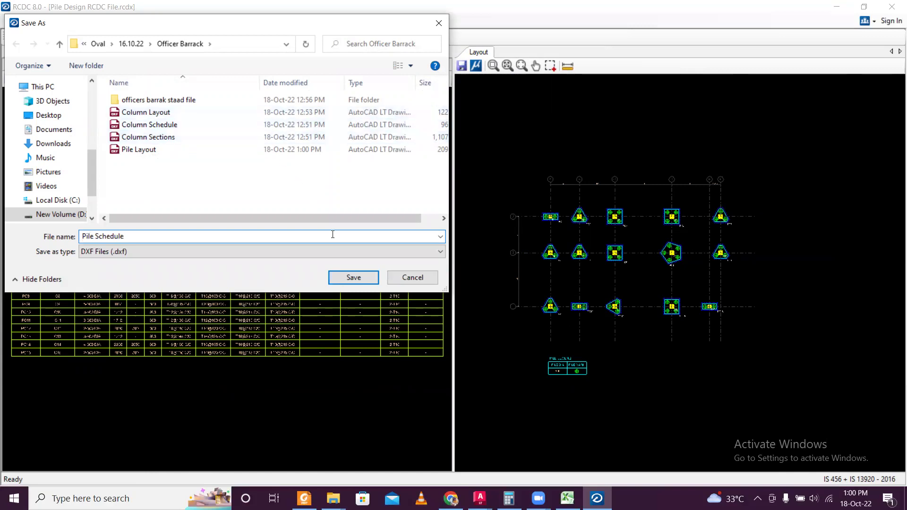
{"action": "left_click", "coordinate": [350, 277]}
Generate the detailed drawing of all pile caps with Section @ L and Section @ B, and inspect the PC8 sections
{"action": "left_click", "coordinate": [174, 21]}
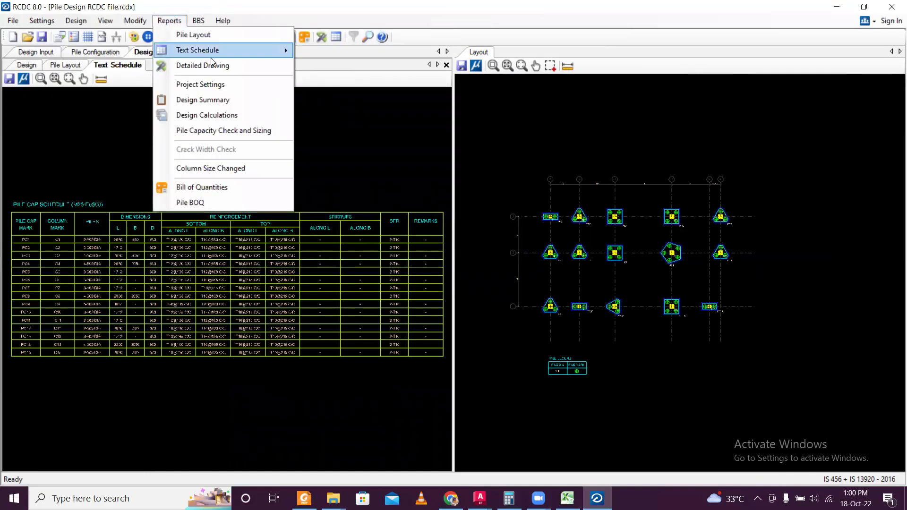
{"action": "left_click", "coordinate": [203, 66]}
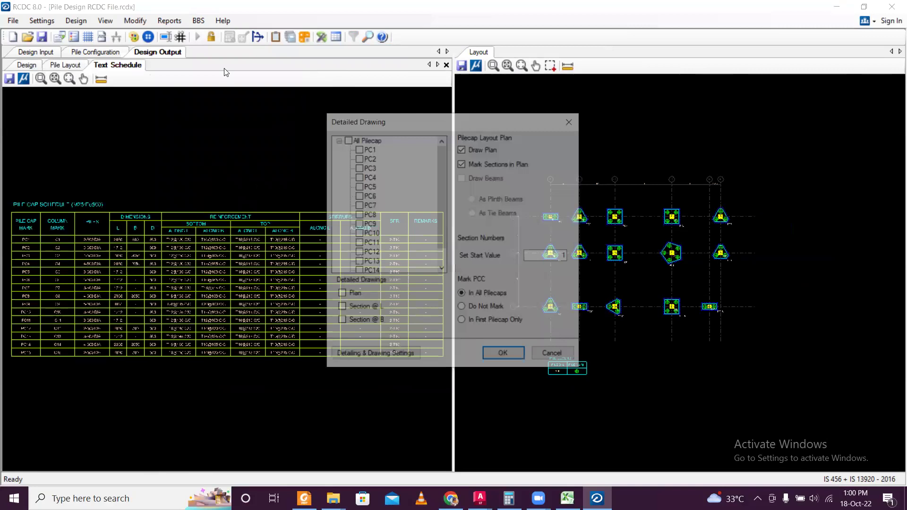
{"action": "left_click", "coordinate": [344, 309]}
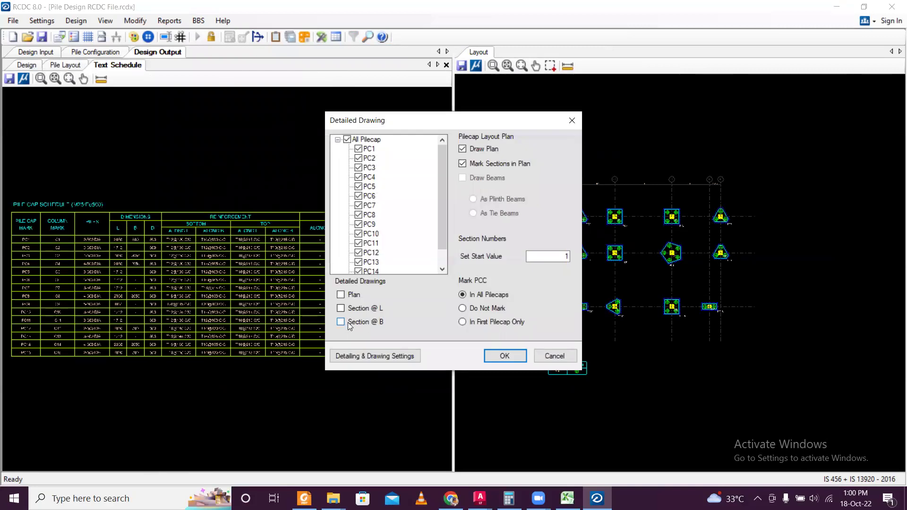
{"action": "left_click", "coordinate": [340, 322]}
{"action": "left_click", "coordinate": [486, 358]}
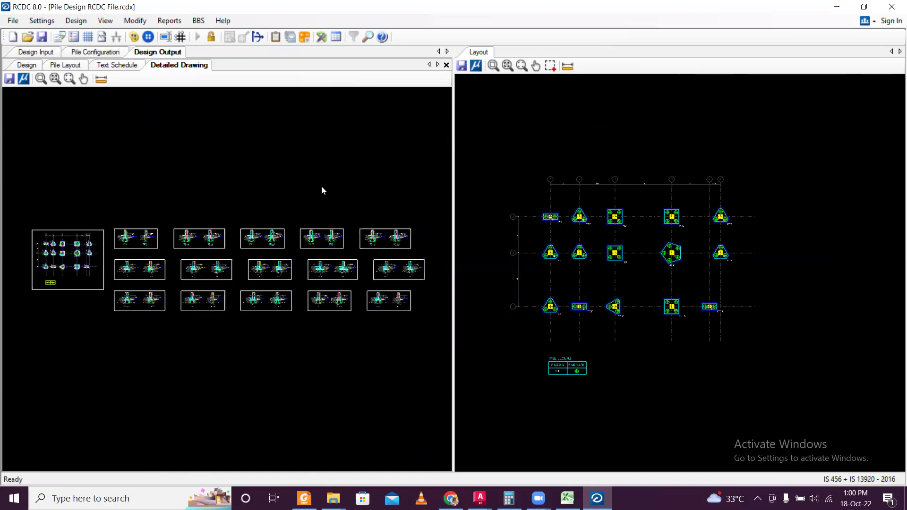
{"action": "scroll", "coordinate": [251, 278], "scroll_direction": "up", "scroll_amount": 4}
{"action": "scroll", "coordinate": [271, 273], "scroll_direction": "up", "scroll_amount": 2}
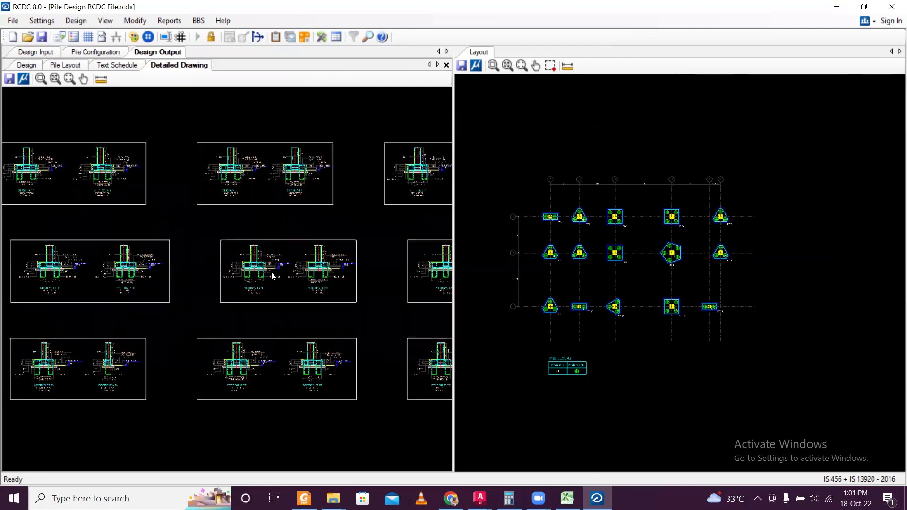
{"action": "scroll", "coordinate": [272, 272], "scroll_direction": "up", "scroll_amount": 4}
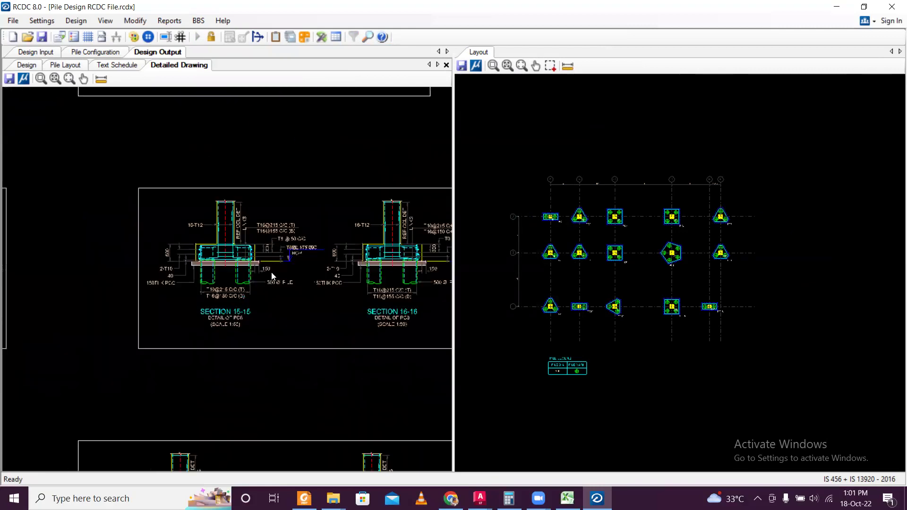
Export the detailed drawing as a DXF file named Pile Section Details in the Officer Barrack folder
{"action": "left_click", "coordinate": [15, 80]}
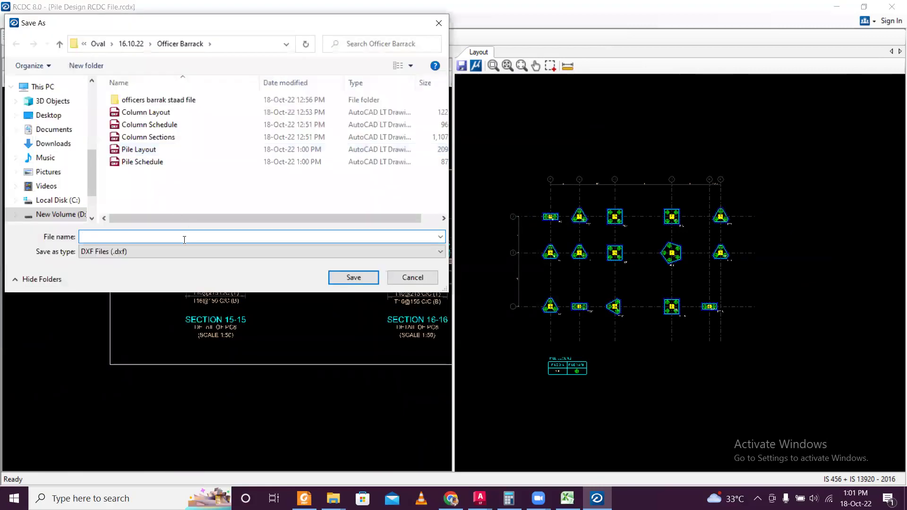
{"action": "type", "text": "Pile "}
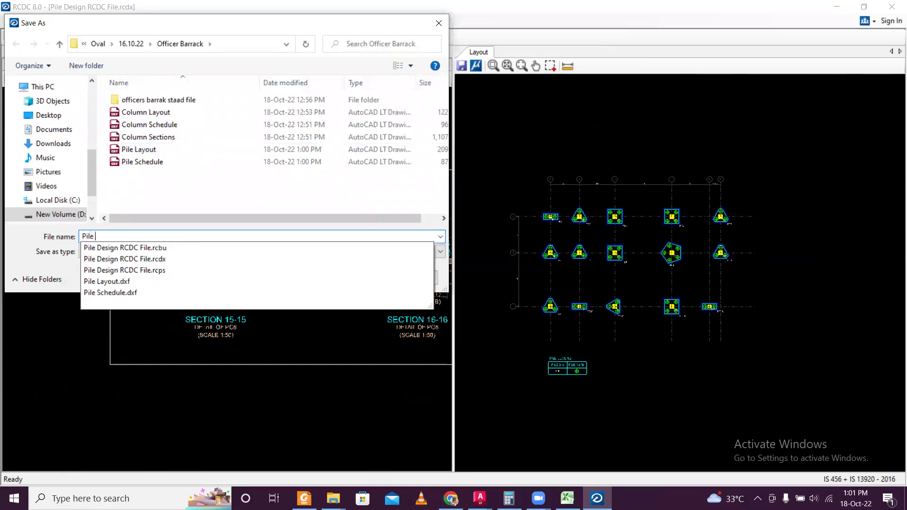
{"action": "type", "text": "Section"}
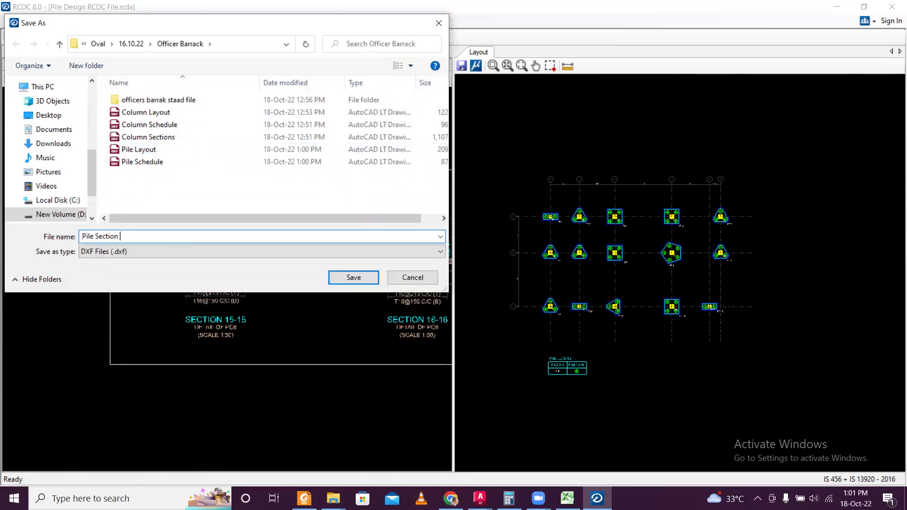
{"action": "type", "text": " Details"}
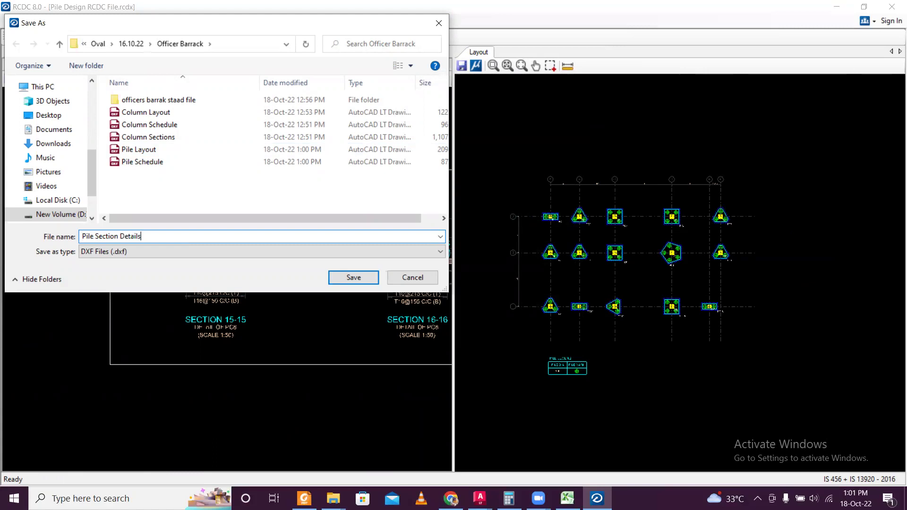
{"action": "left_click", "coordinate": [358, 280]}
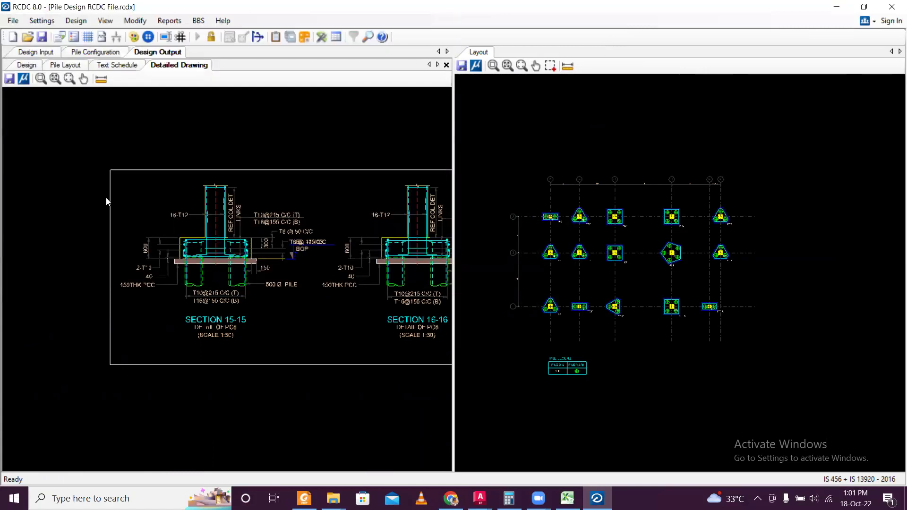
Generate the Design Calculations report for all pile caps, PC1 to PC15
{"action": "left_click", "coordinate": [169, 21]}
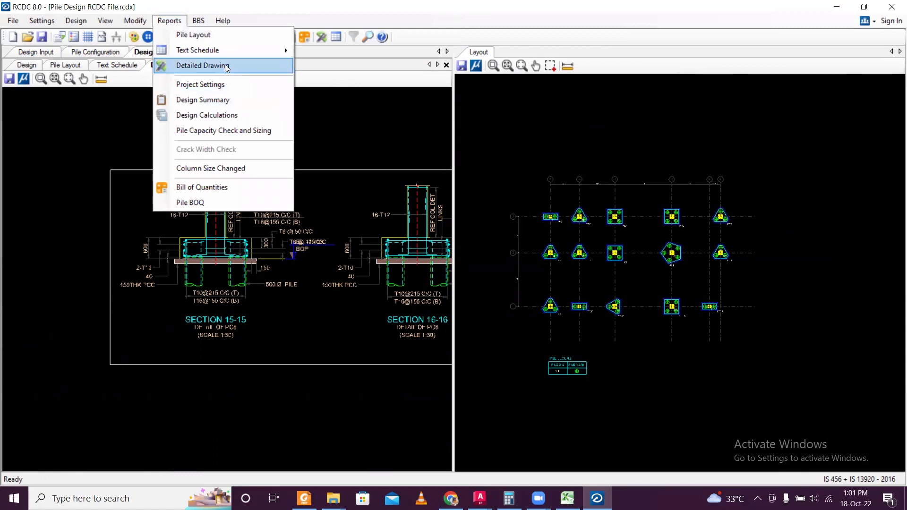
{"action": "left_click", "coordinate": [230, 114]}
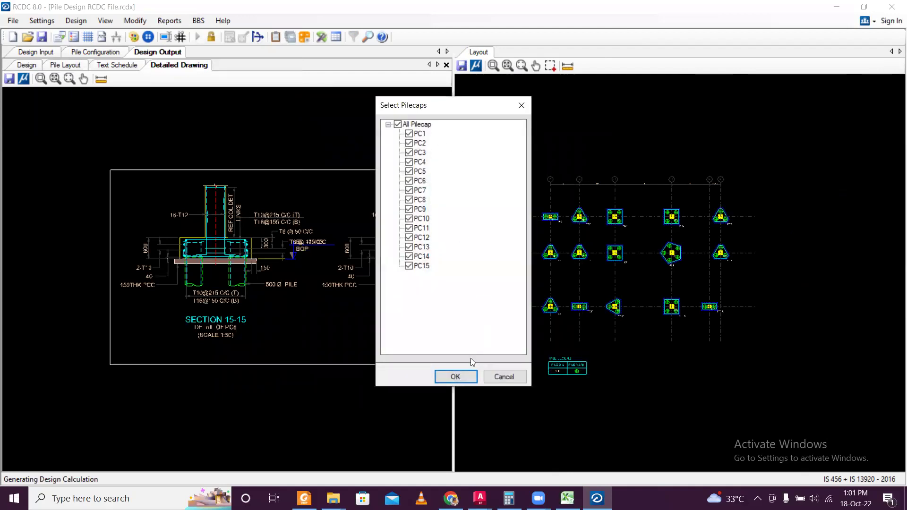
{"action": "left_click", "coordinate": [470, 383]}
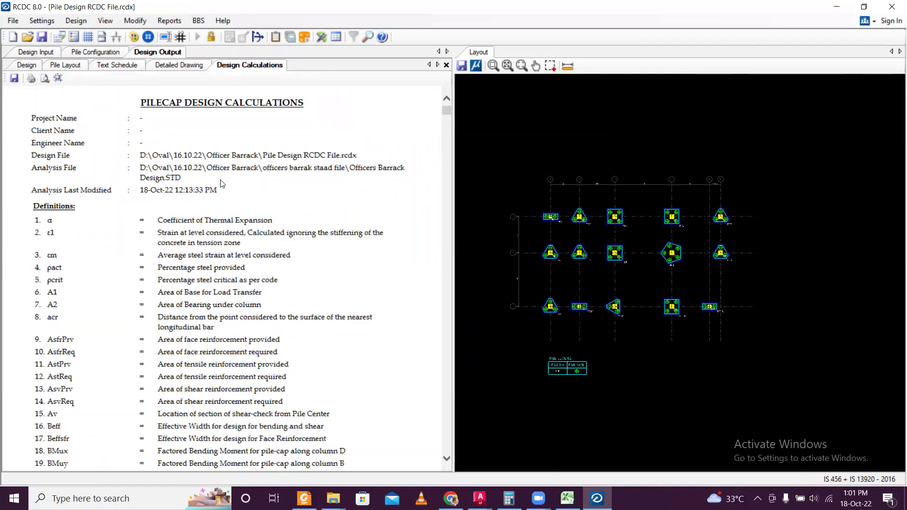
Print the design calculations report with the Foxit Reader PDF Printer, saving it as Pile Cap Design Calculations in the Officer Barrack folder
{"action": "key", "text": "ctrl+p"}
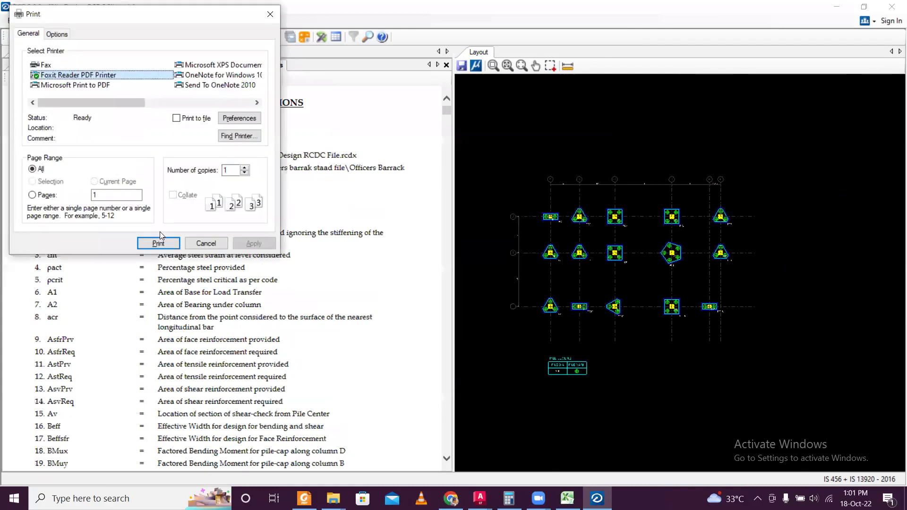
{"action": "left_click", "coordinate": [163, 241]}
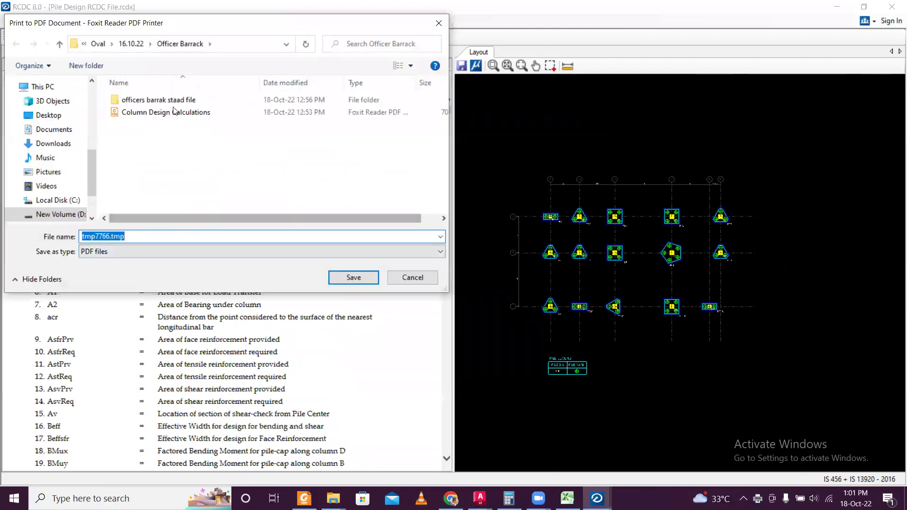
{"action": "left_click", "coordinate": [175, 112]}
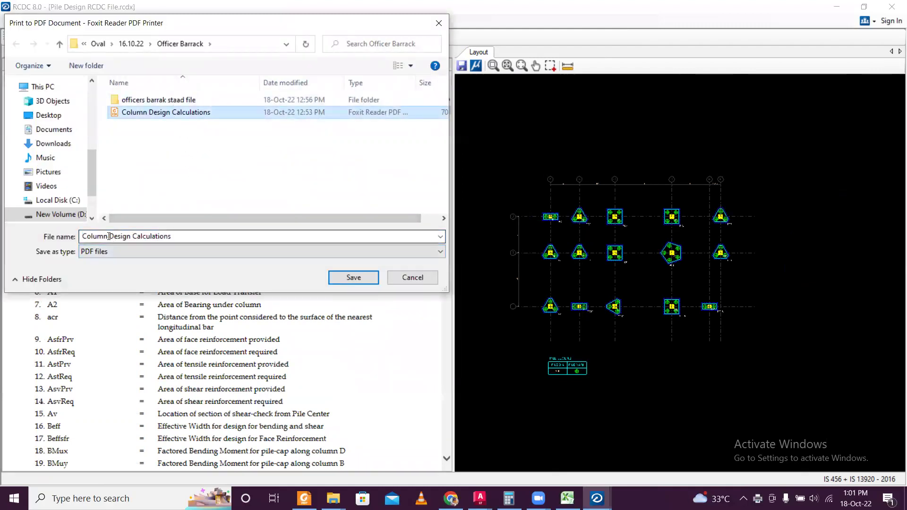
{"action": "left_click", "coordinate": [108, 237]}
{"action": "left_click", "coordinate": [103, 235]}
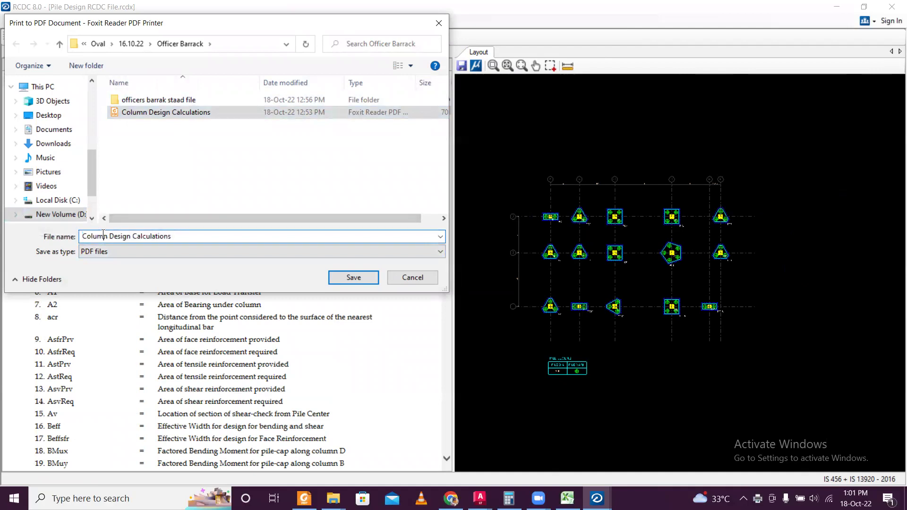
{"action": "key", "text": "BackSpace"}
{"action": "key", "text": "BackSpace"}
{"action": "key", "text": "BackSpace"}
{"action": "key", "text": "BackSpace"}
{"action": "key", "text": "BackSpace"}
{"action": "key", "text": "BackSpace"}
{"action": "key", "text": "BackSpace"}
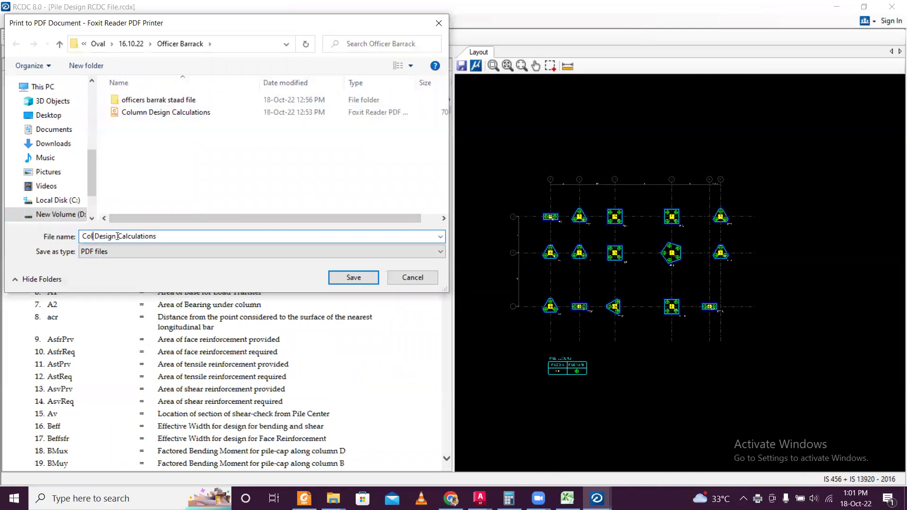
{"action": "type", "text": "Pile Cap"}
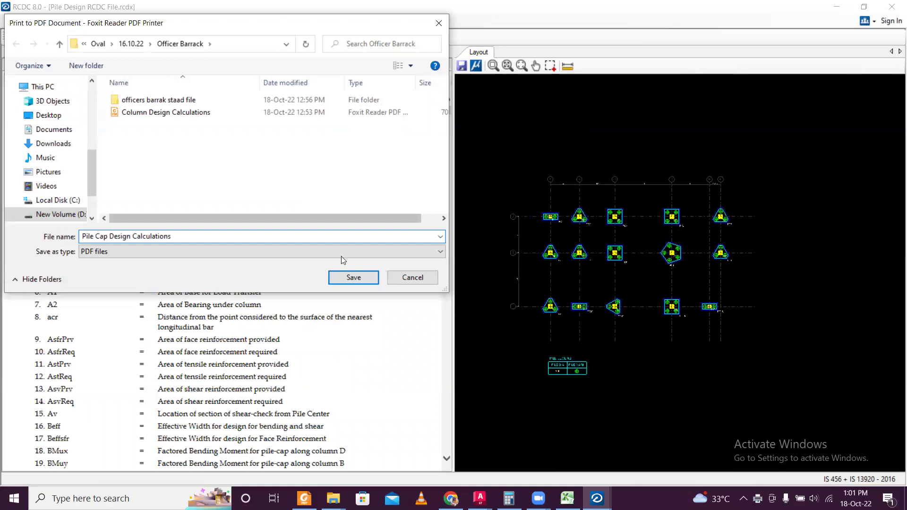
{"action": "left_click", "coordinate": [360, 277]}
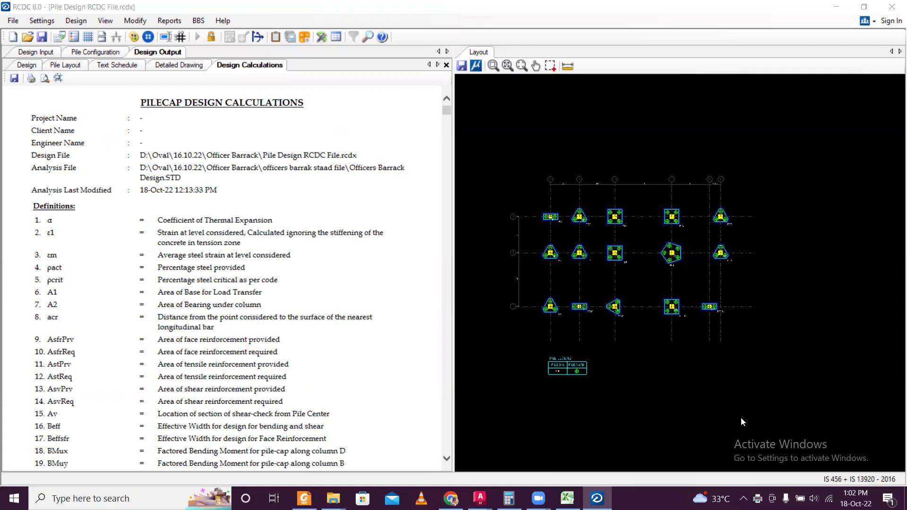
{"action": "left_click", "coordinate": [587, 257]}
{"action": "scroll", "coordinate": [587, 255], "scroll_direction": "up", "scroll_amount": 4}
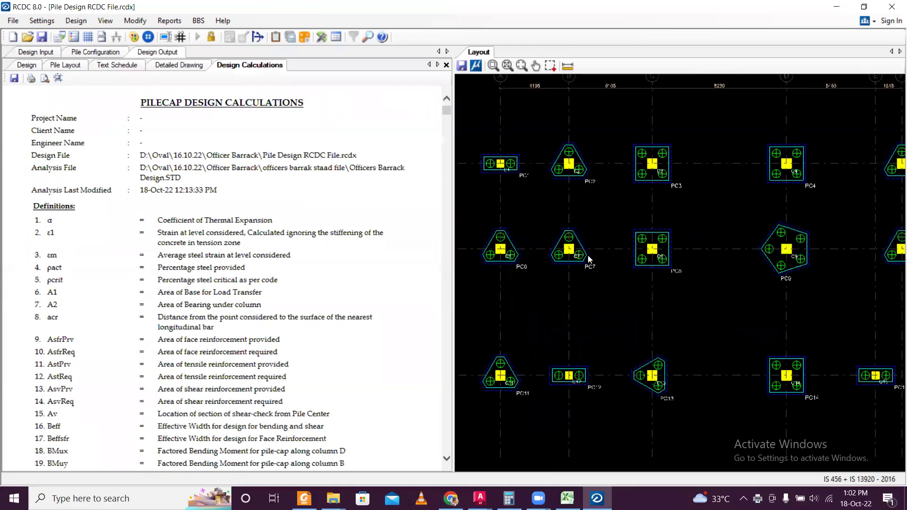
{"action": "scroll", "coordinate": [589, 259], "scroll_direction": "down", "scroll_amount": 5}
{"action": "scroll", "coordinate": [615, 275], "scroll_direction": "up", "scroll_amount": 4}
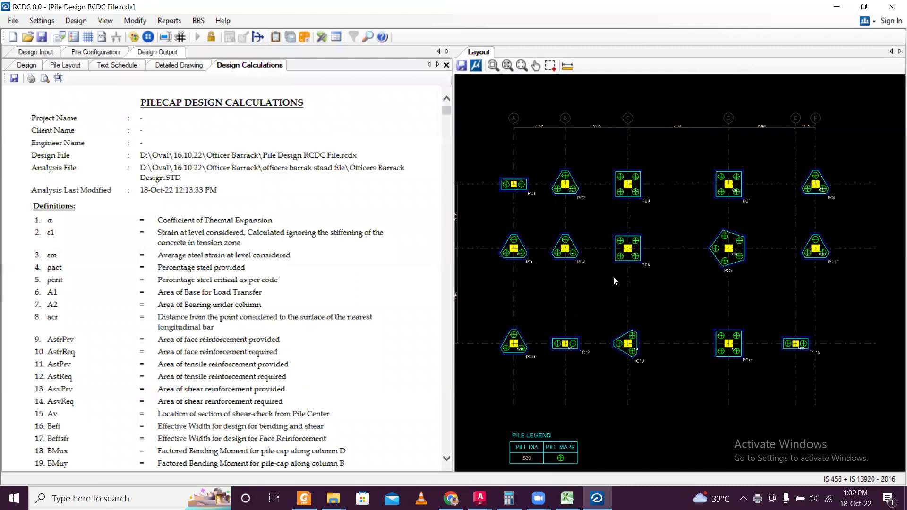
{"action": "scroll", "coordinate": [628, 250], "scroll_direction": "down", "scroll_amount": 2}
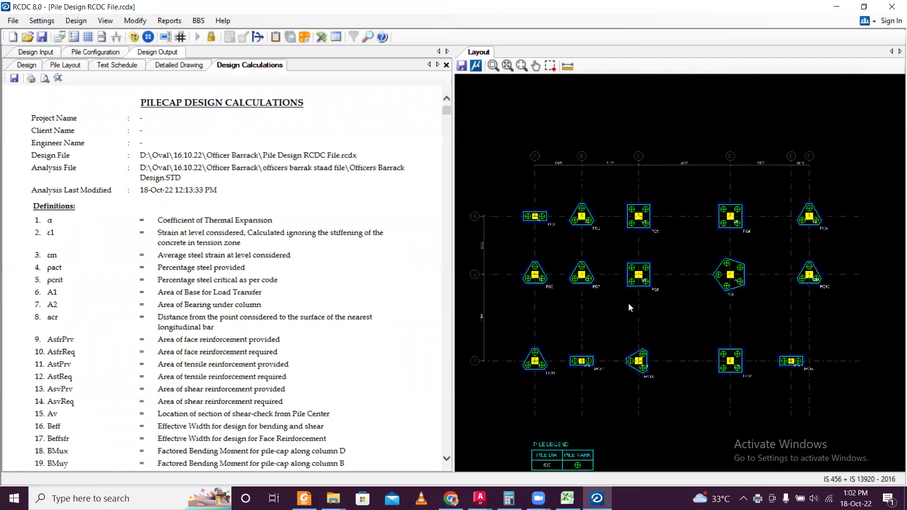
{"action": "scroll", "coordinate": [631, 304], "scroll_direction": "up", "scroll_amount": 1}
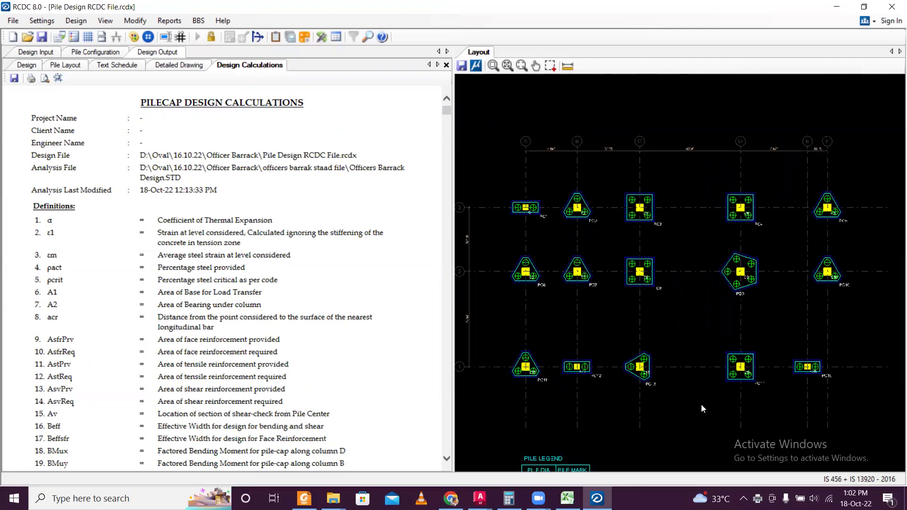